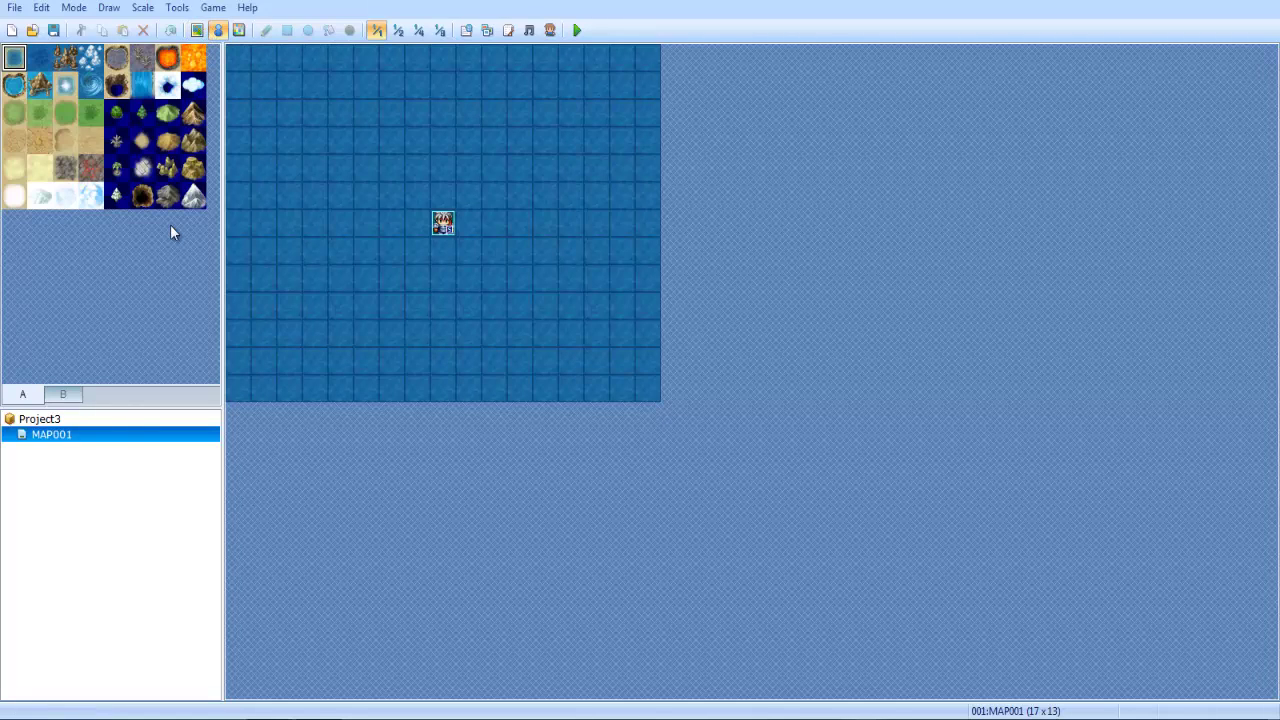
# Fill the entire MAP001 area with the plain green Forest tile as one rectangle.
pyautogui.click(197, 30)
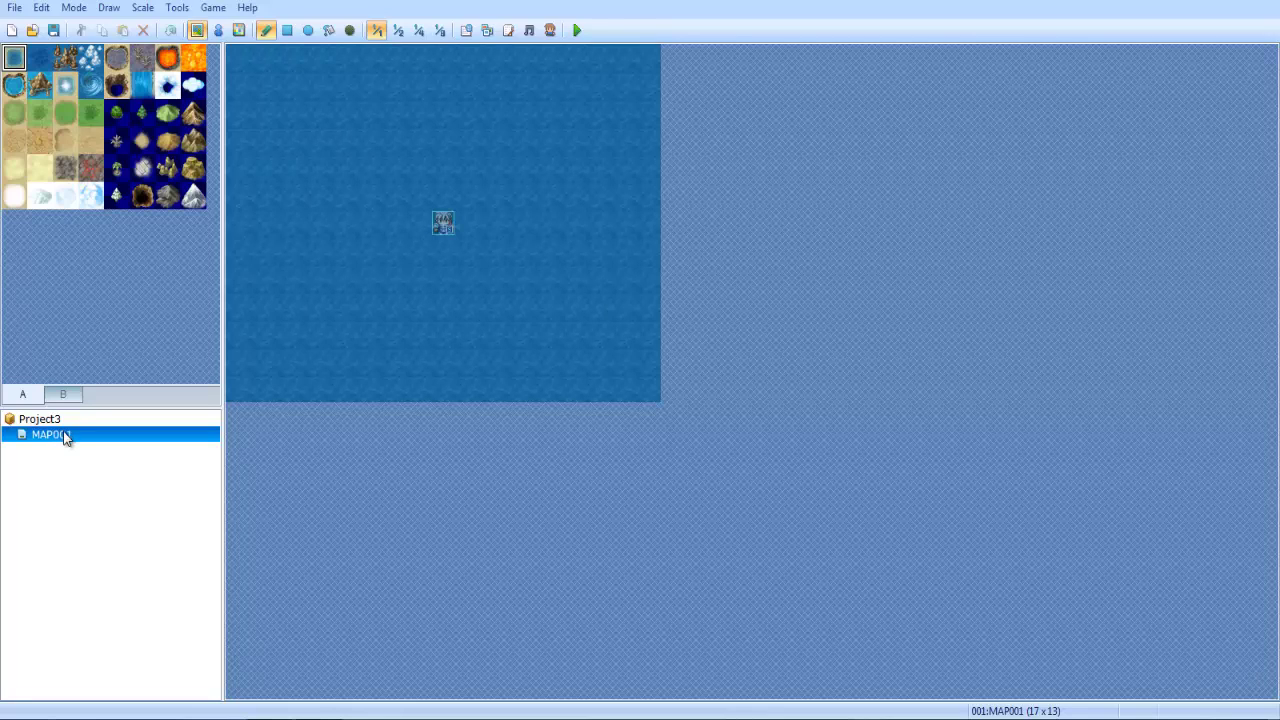
pyautogui.click(63, 113)
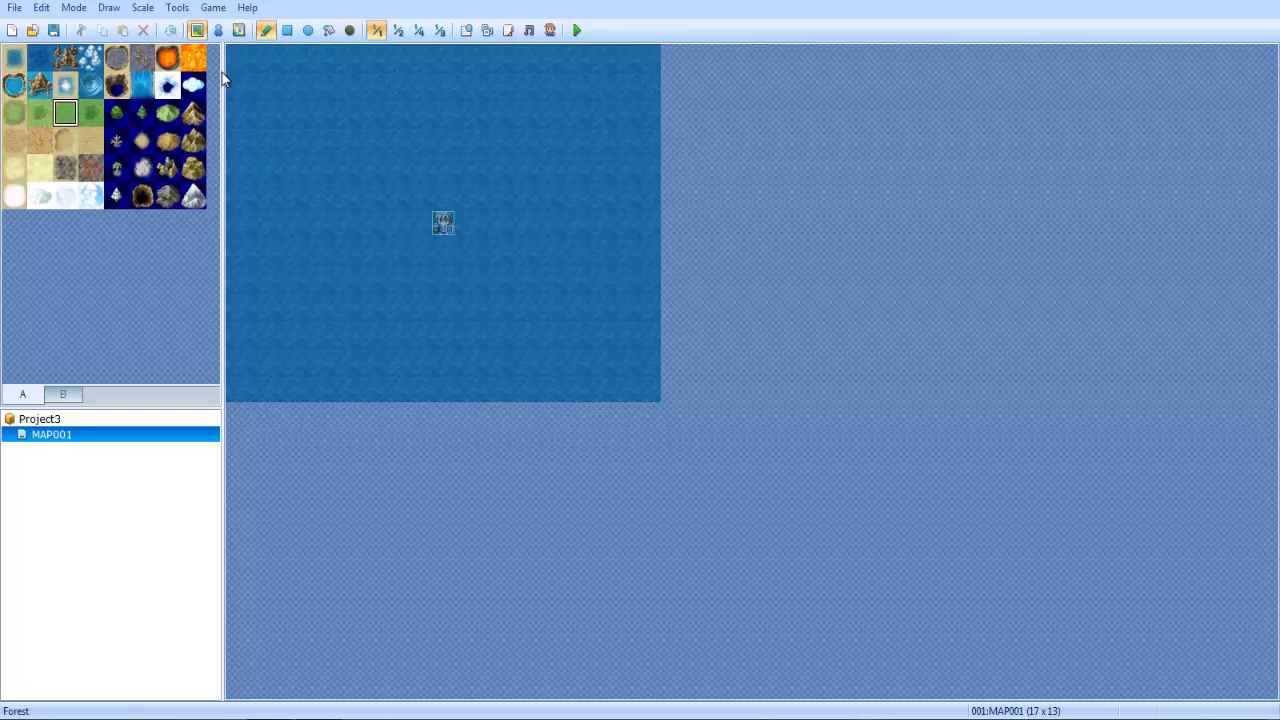
pyautogui.click(287, 31)
pyautogui.moveTo(238, 54); pyautogui.dragTo(760, 550)
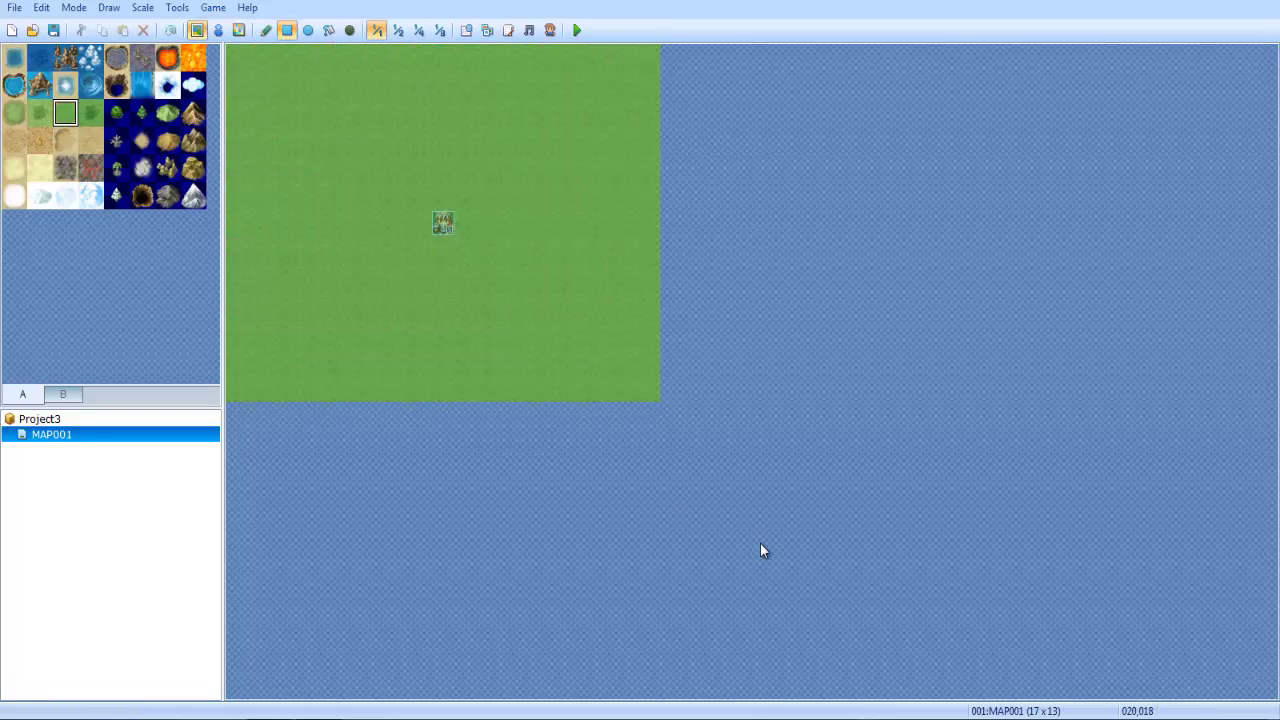
# Create a new event at map position 010,003 and name it ROCK!!!!!!
pyautogui.click(218, 30)
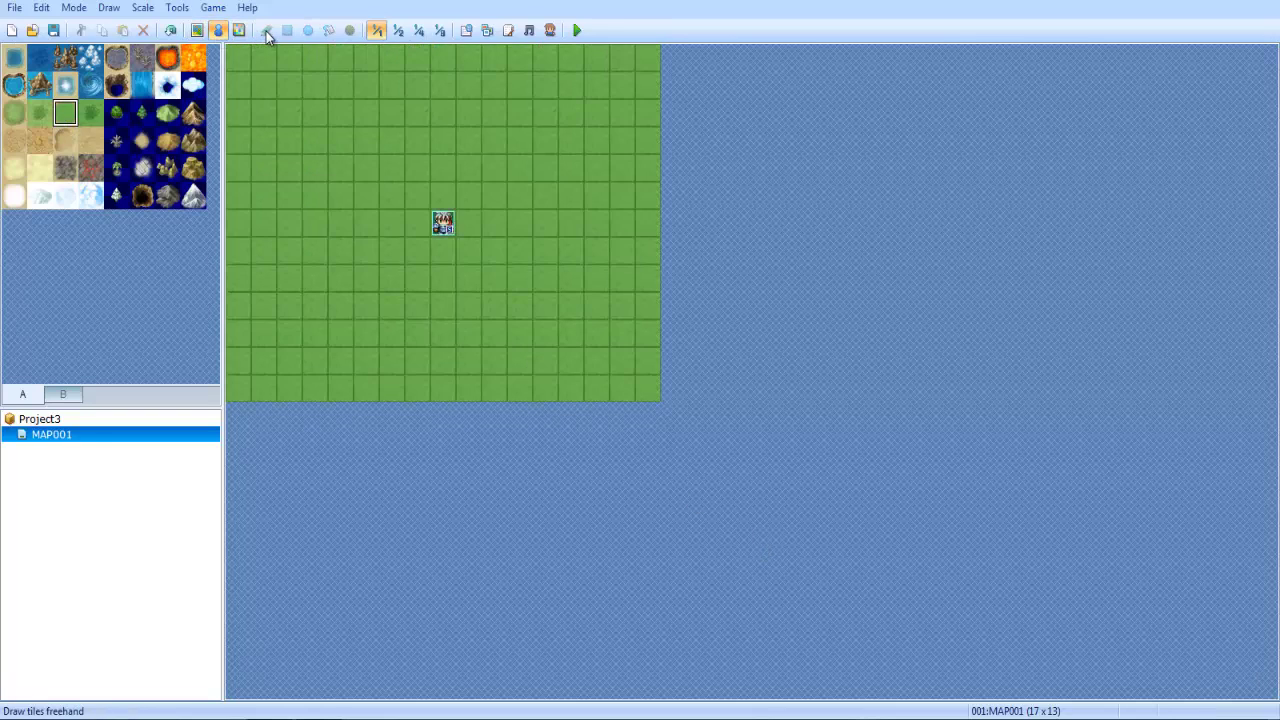
pyautogui.click(197, 30)
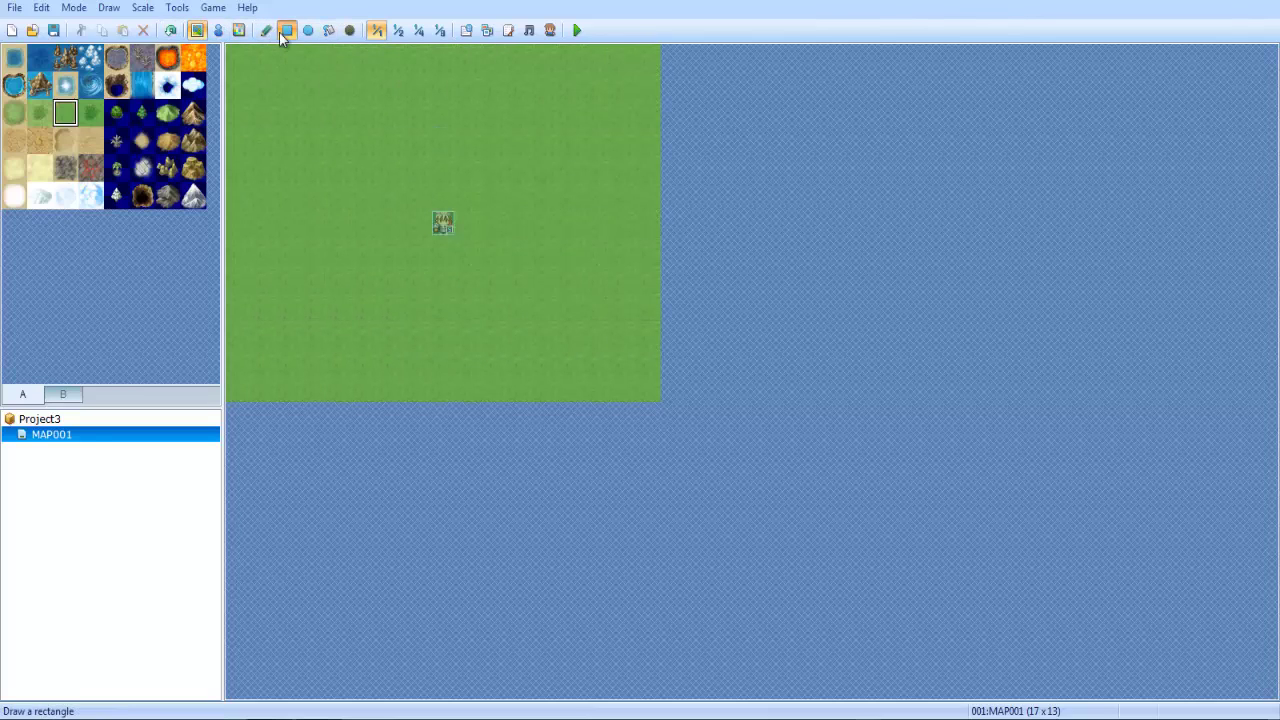
pyautogui.click(218, 30)
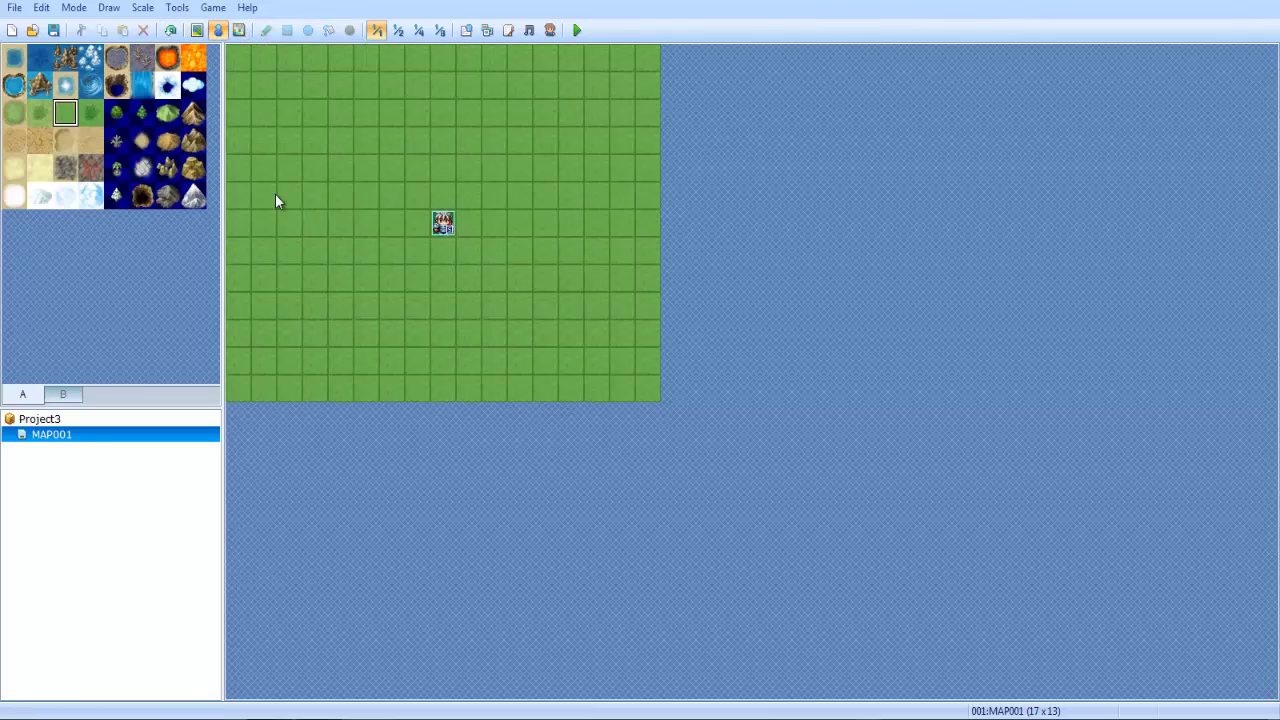
pyautogui.doubleClick(504, 148)
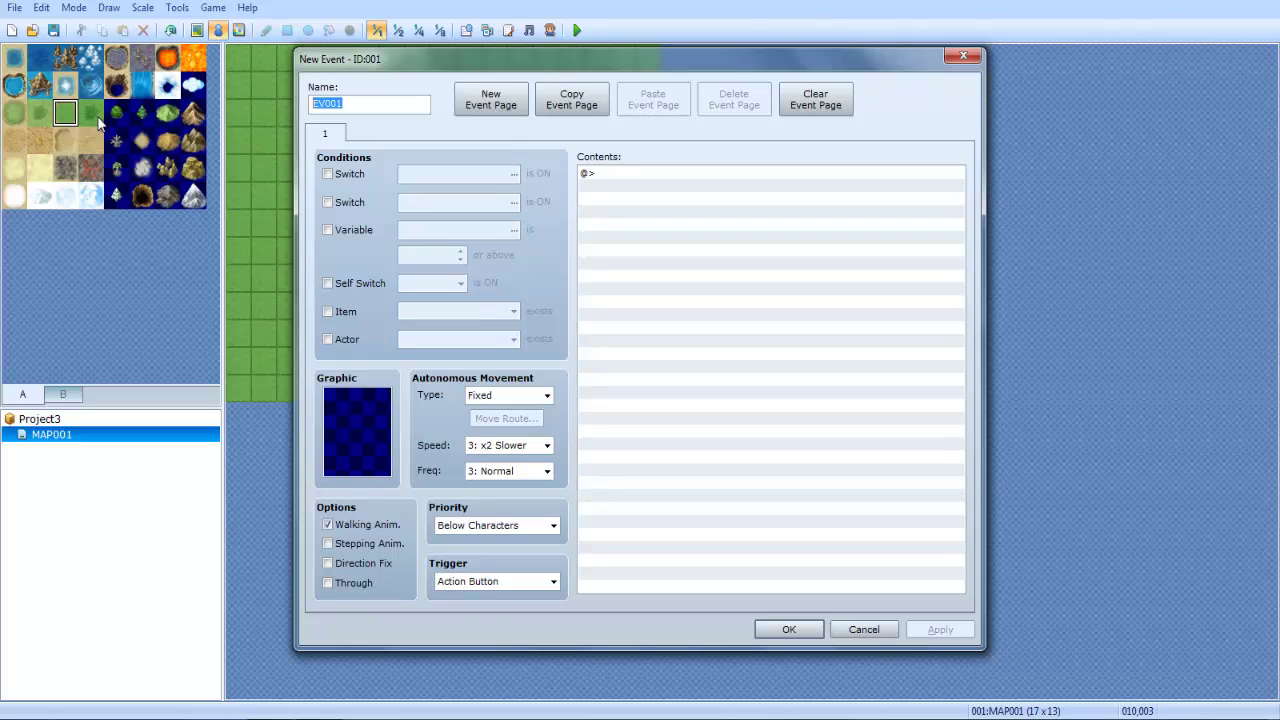
pyautogui.write('ROCK!!!!!!')
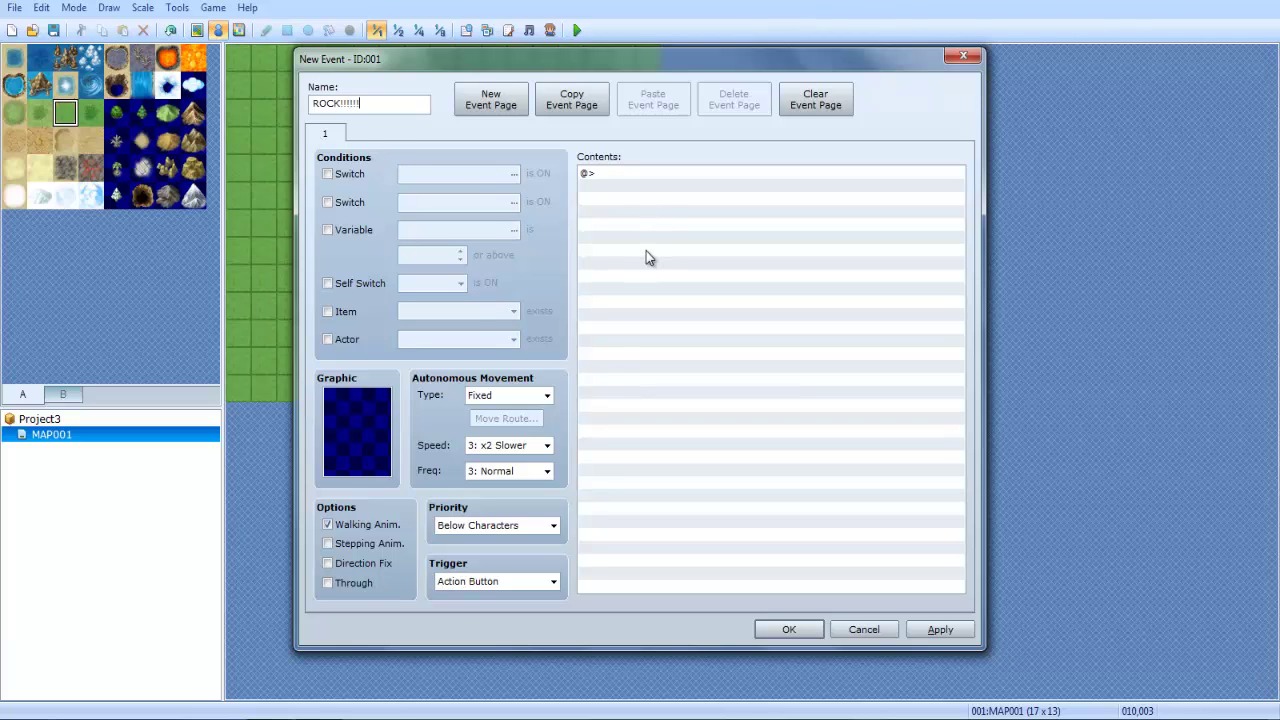
# Set the event's graphic to the grey boulder from the !Other1 character set.
pyautogui.doubleClick(352, 432)
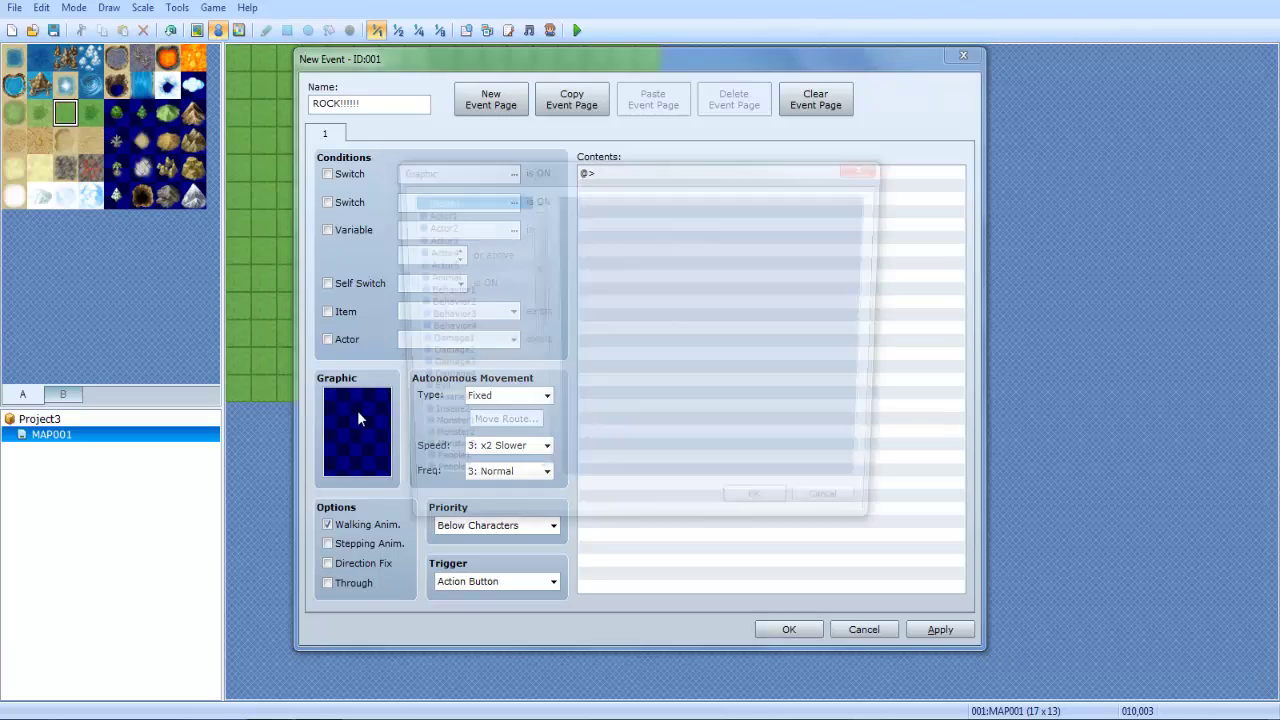
pyautogui.moveTo(531, 229); pyautogui.dragTo(537, 406)
pyautogui.click(487, 432)
pyautogui.click(480, 406)
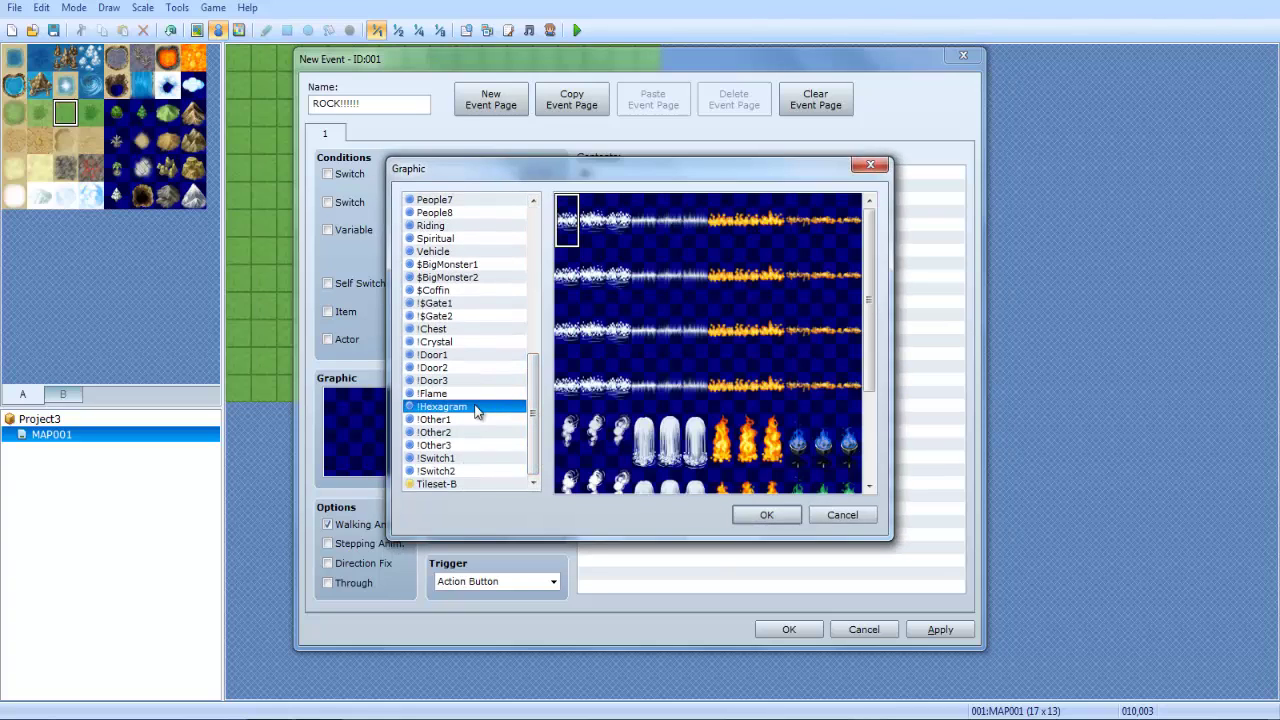
pyautogui.click(475, 380)
pyautogui.click(474, 367)
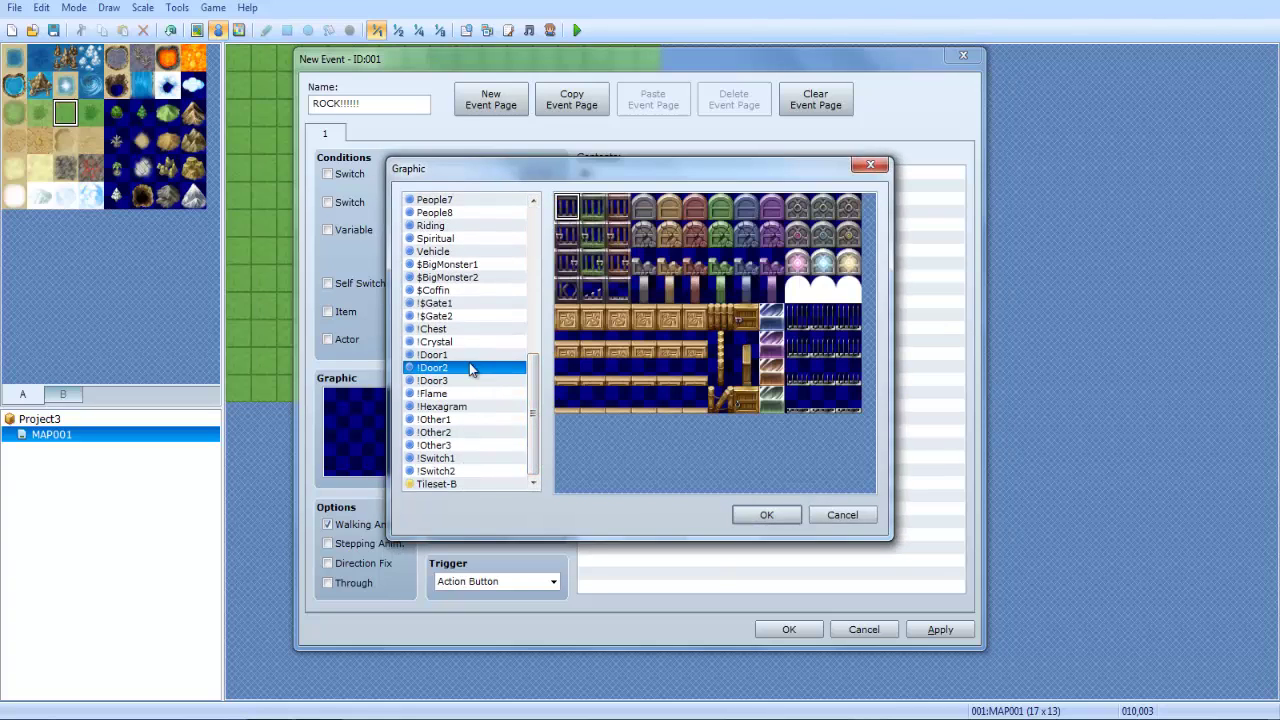
pyautogui.click(465, 355)
pyautogui.click(461, 330)
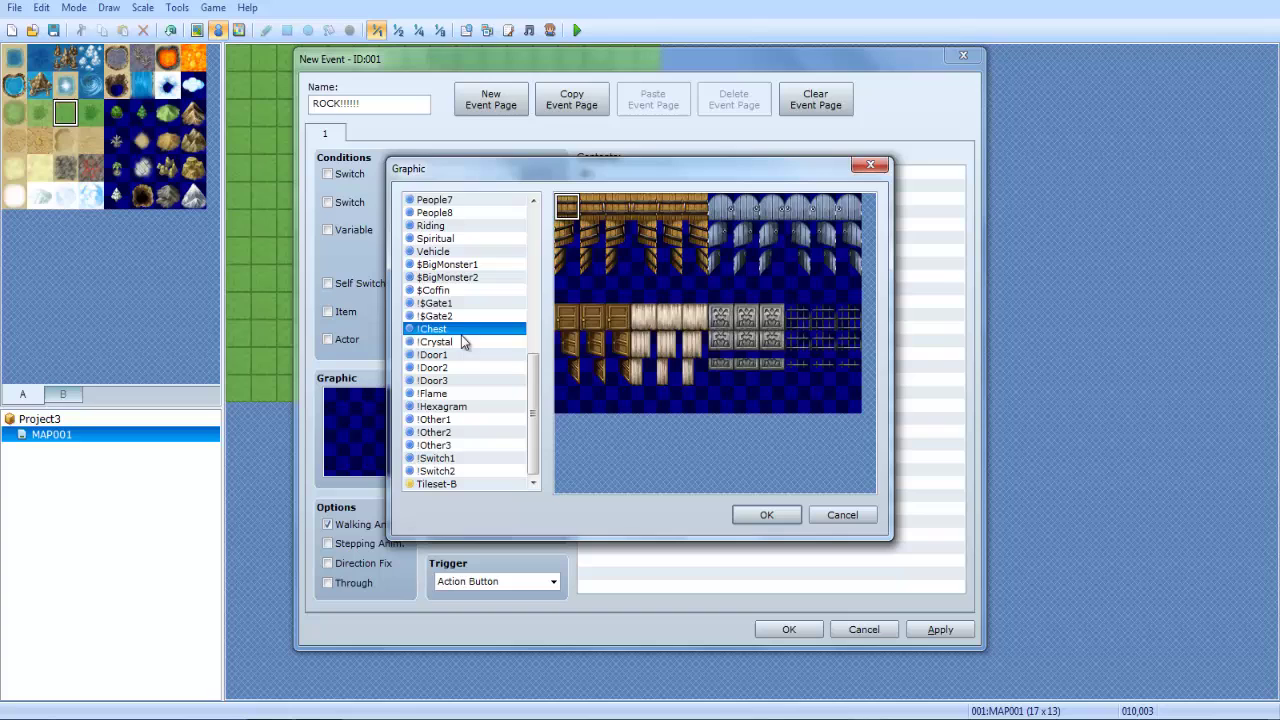
pyautogui.click(460, 459)
pyautogui.click(460, 433)
pyautogui.click(458, 462)
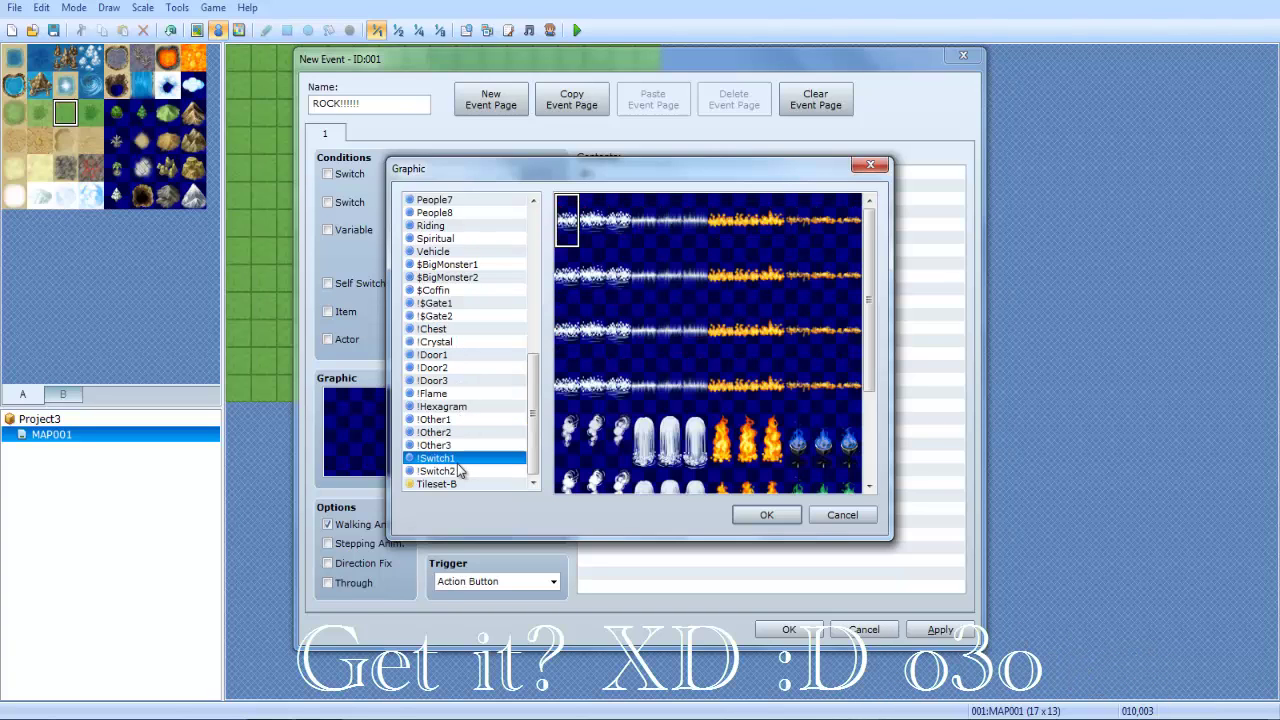
pyautogui.click(460, 471)
pyautogui.click(459, 446)
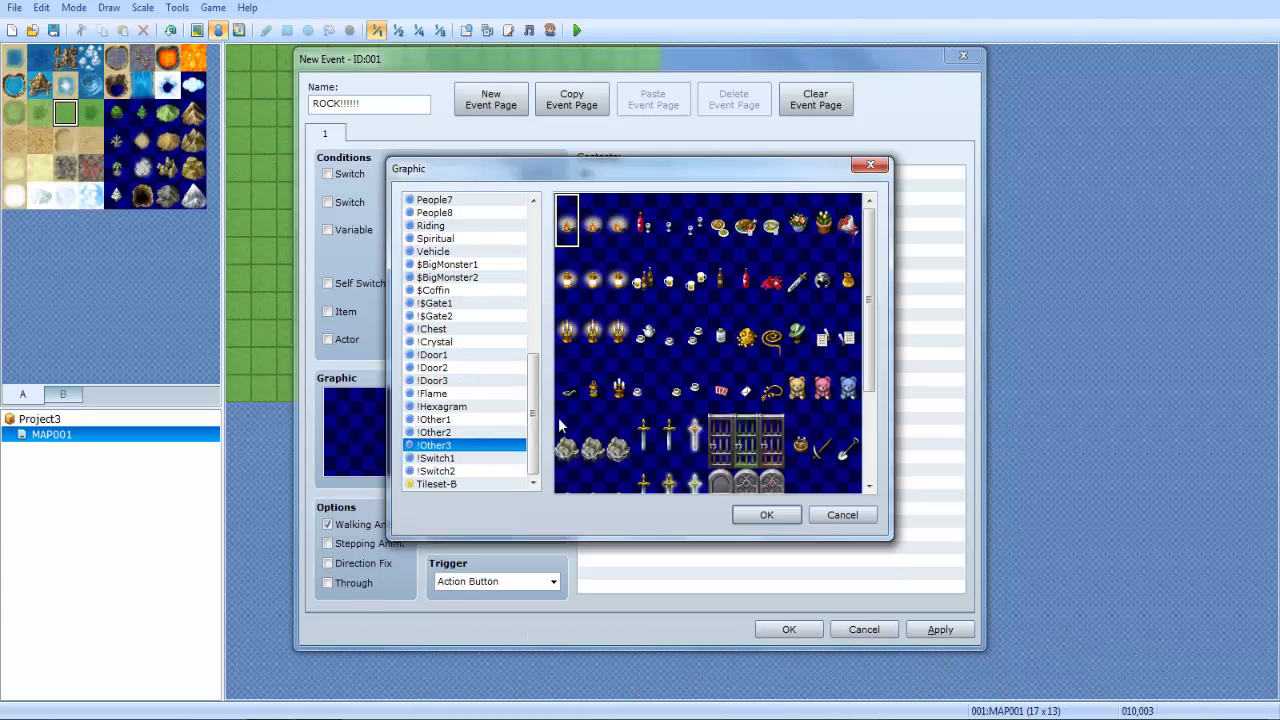
pyautogui.click(475, 434)
pyautogui.click(461, 420)
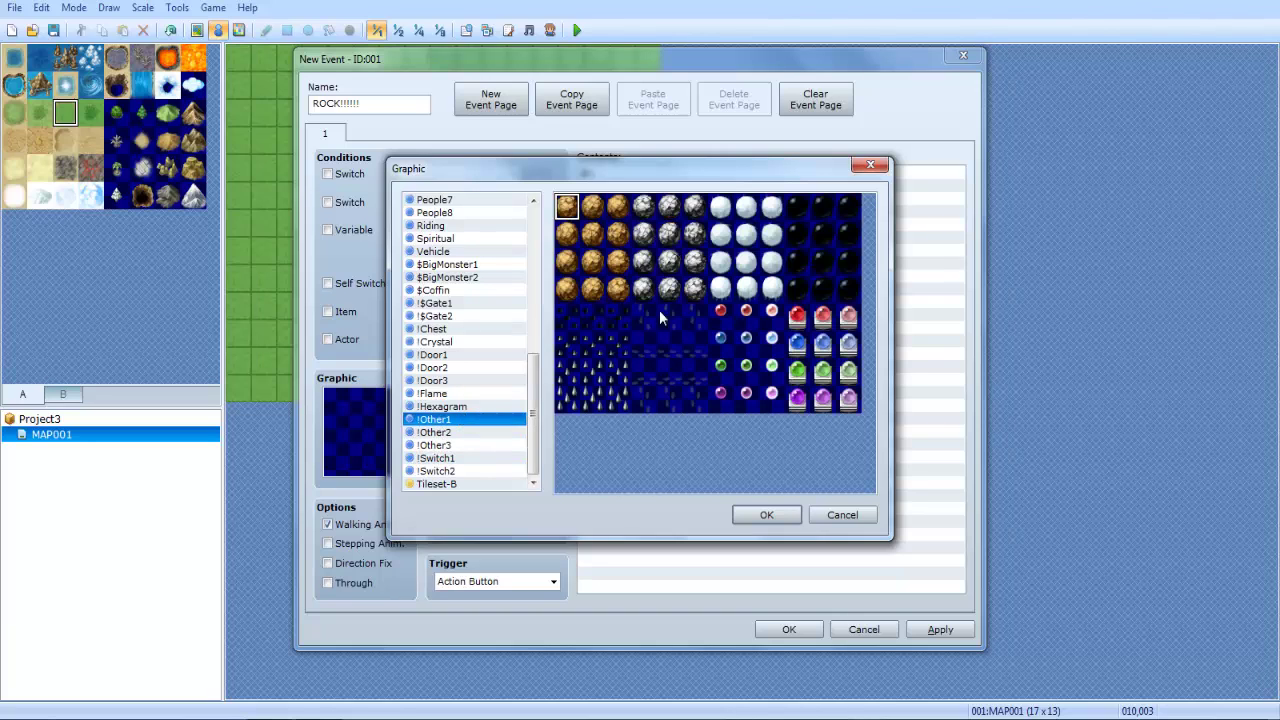
pyautogui.doubleClick(644, 206)
pyautogui.click(644, 263)
# Add a conditional branch to the event contents that checks whether the Player is facing Down, with handling when conditions do not apply.
pyautogui.doubleClick(620, 218)
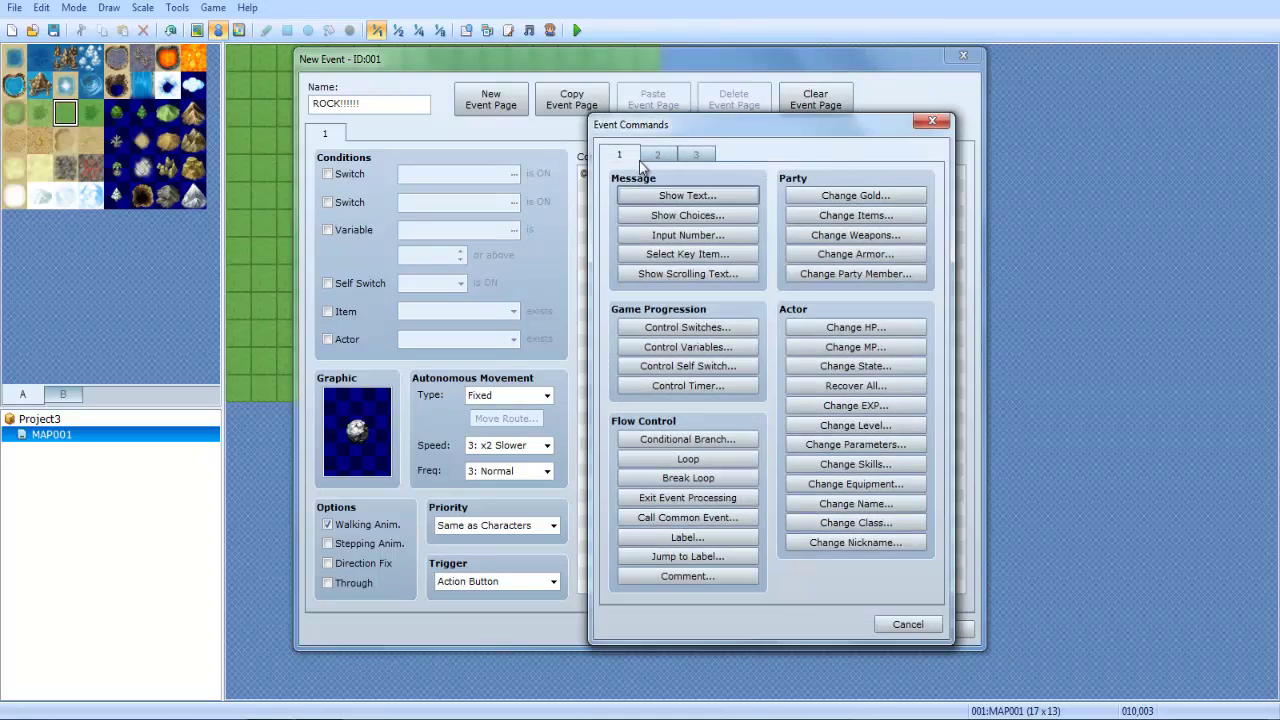
pyautogui.moveTo(738, 117); pyautogui.dragTo(994, 101)
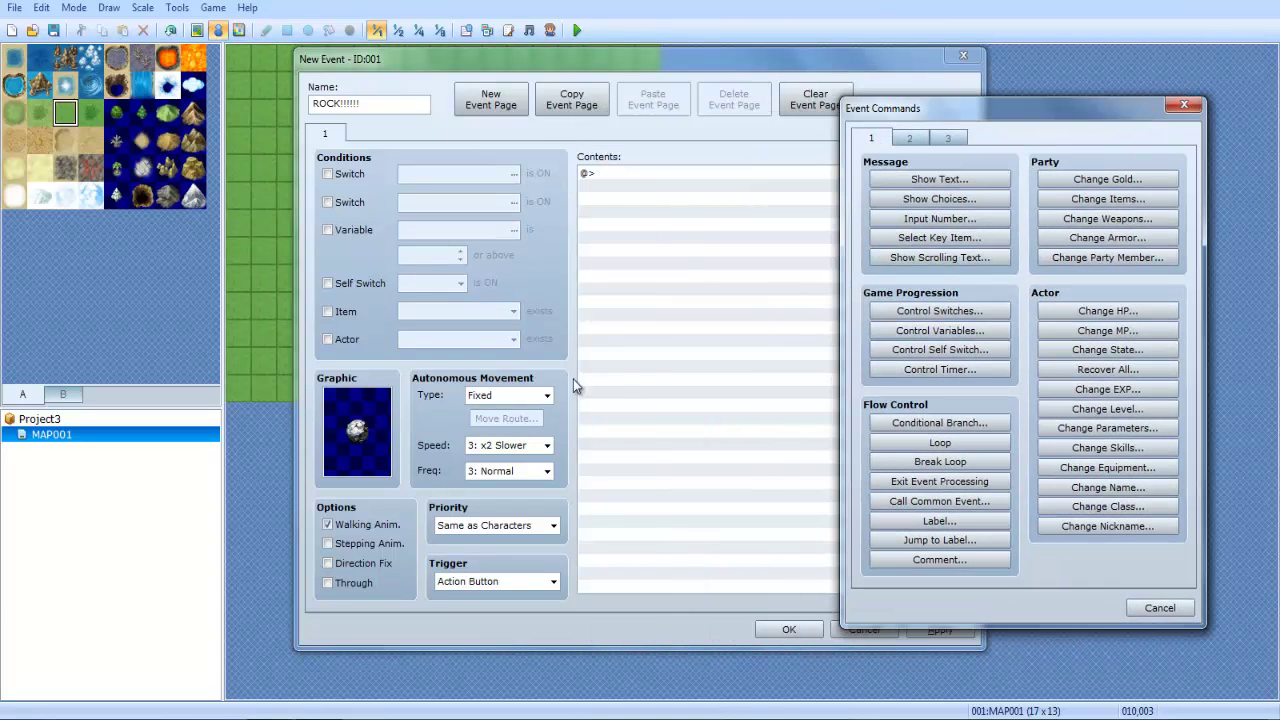
pyautogui.click(966, 424)
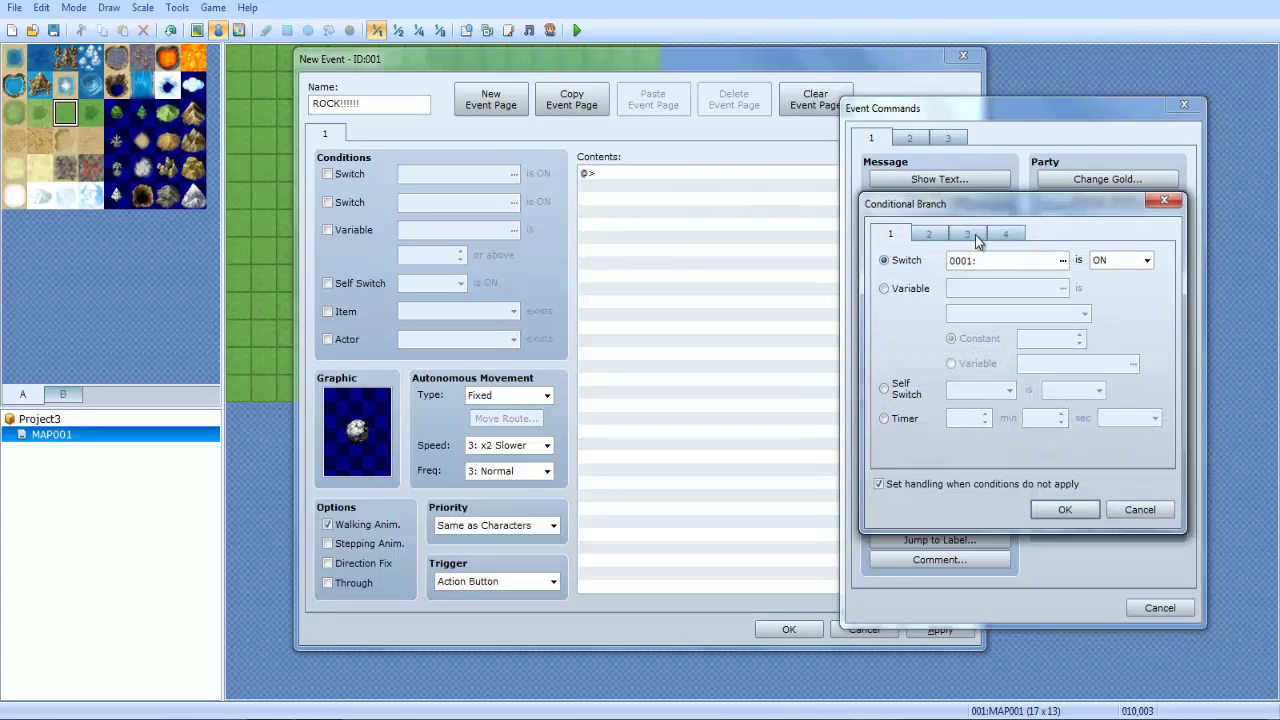
pyautogui.click(1004, 234)
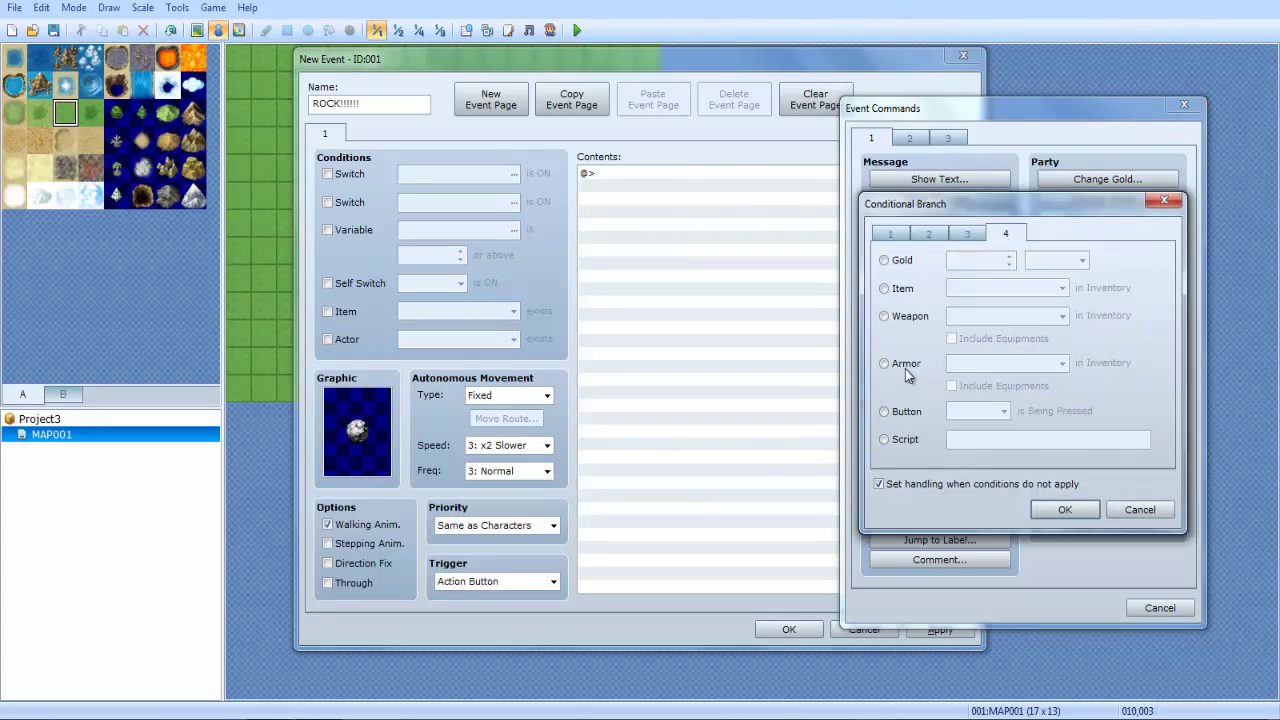
pyautogui.click(965, 234)
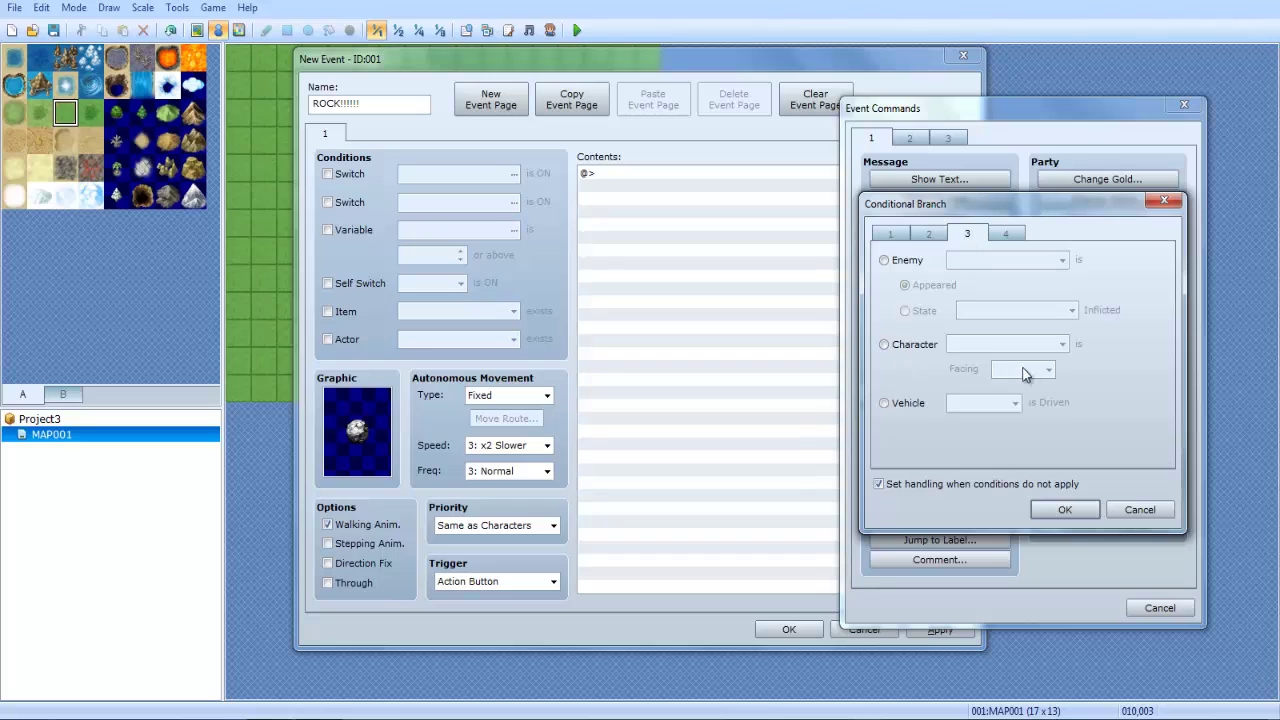
pyautogui.click(905, 345)
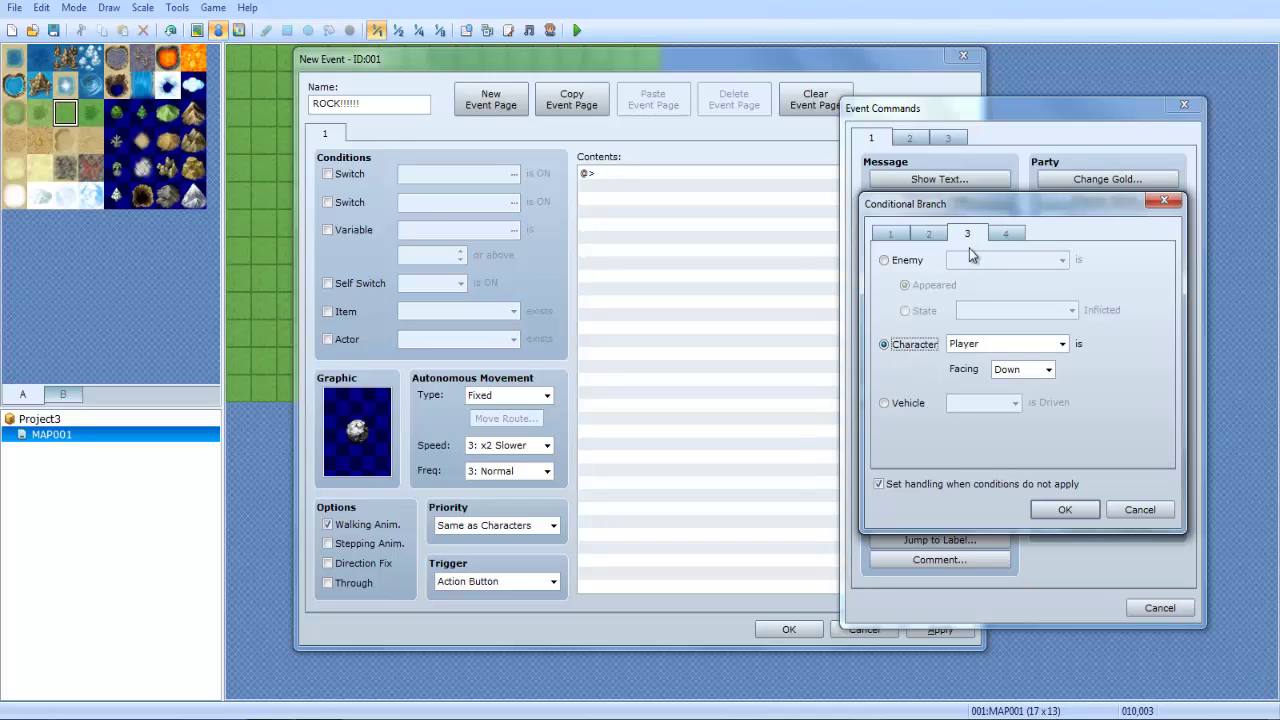
pyautogui.click(1040, 369)
pyautogui.click(1030, 390)
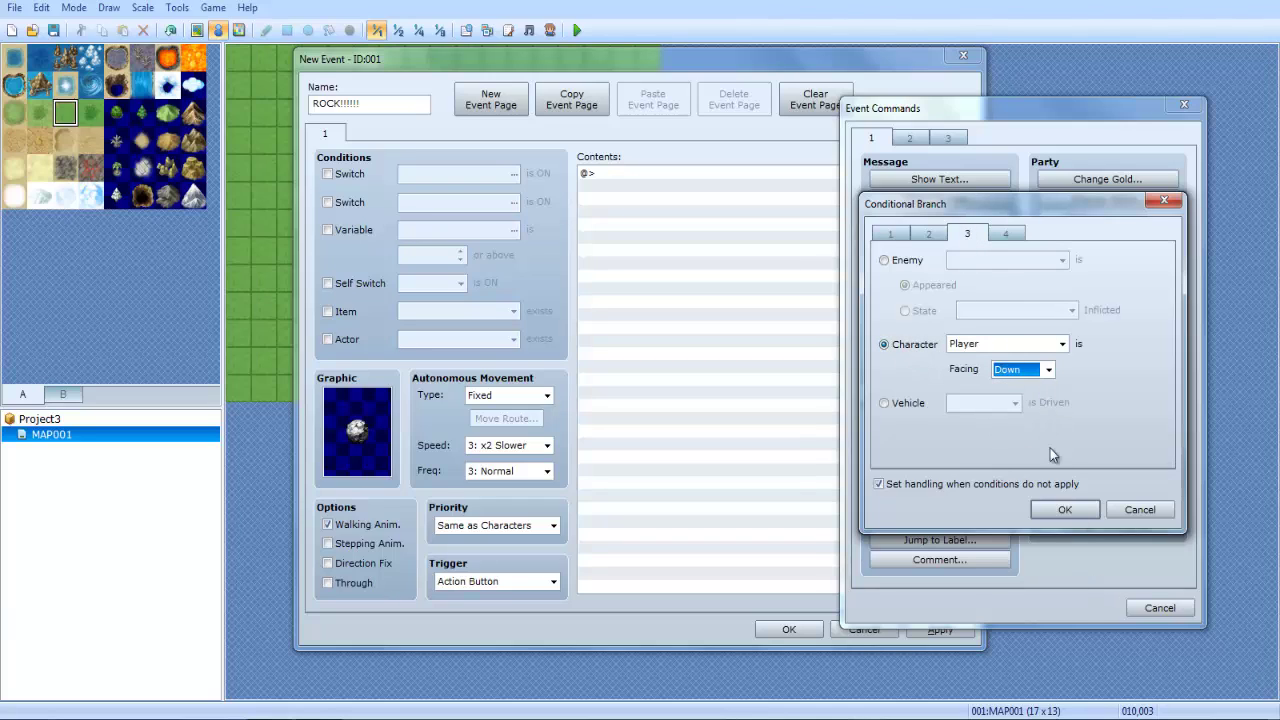
pyautogui.click(1064, 510)
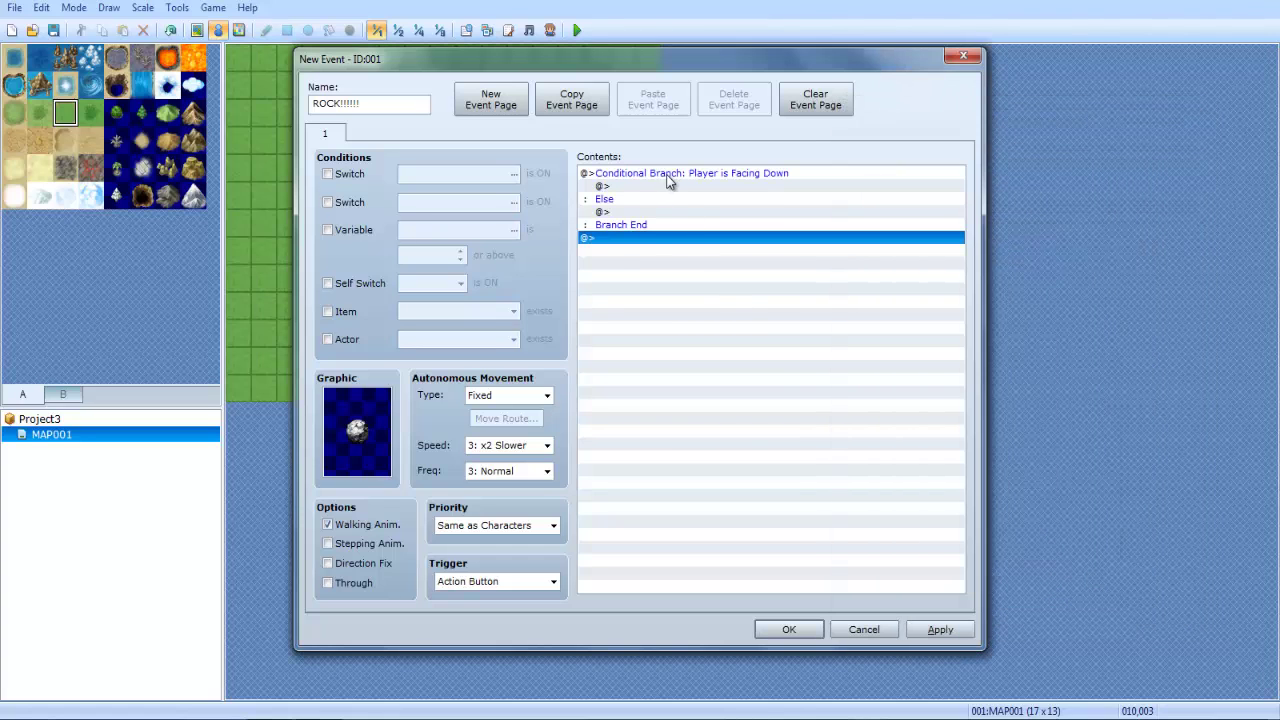
# Inside the conditional branch, add a move route for This event with a Move Down command, waiting for completion.
pyautogui.click(671, 186)
pyautogui.doubleClick(671, 186)
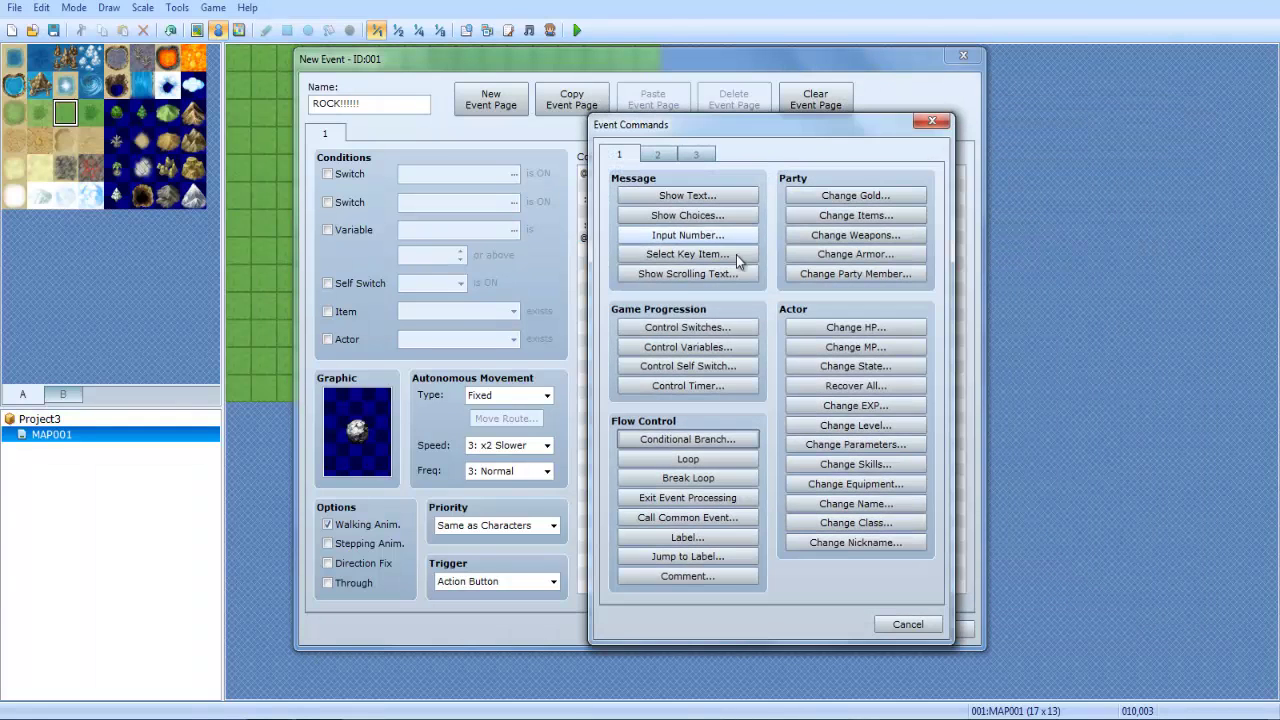
pyautogui.click(657, 154)
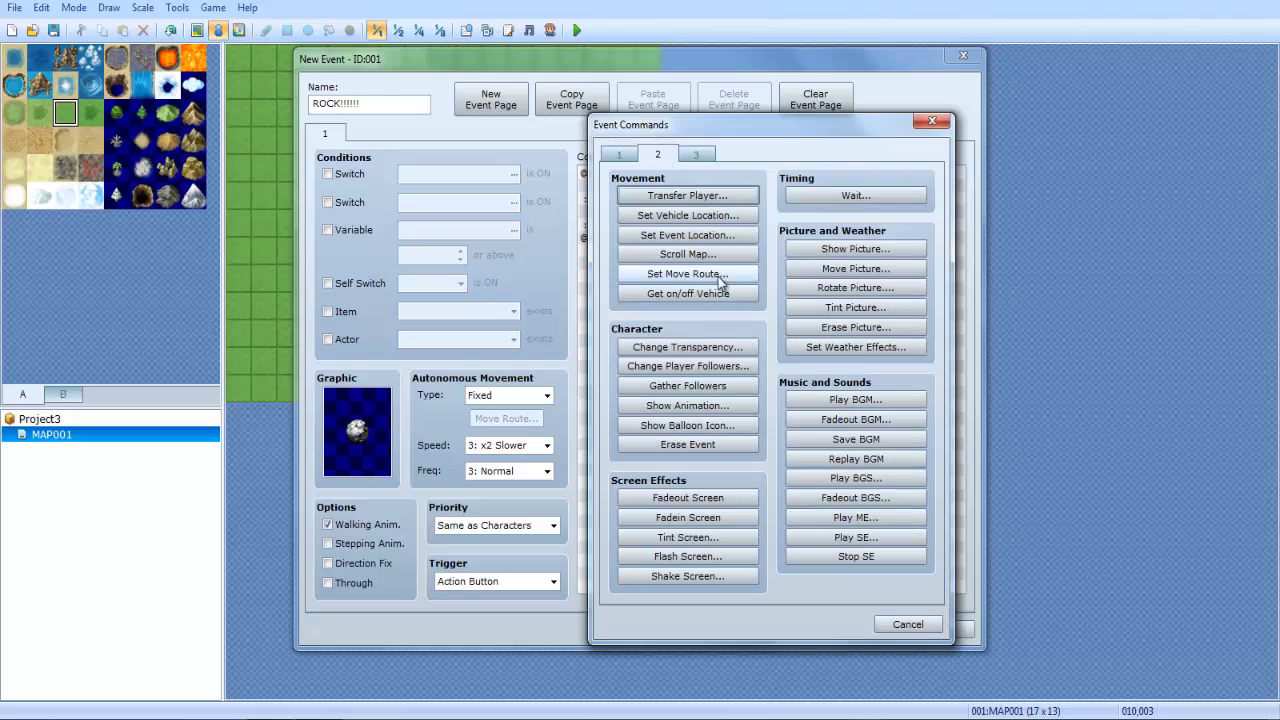
pyautogui.click(688, 274)
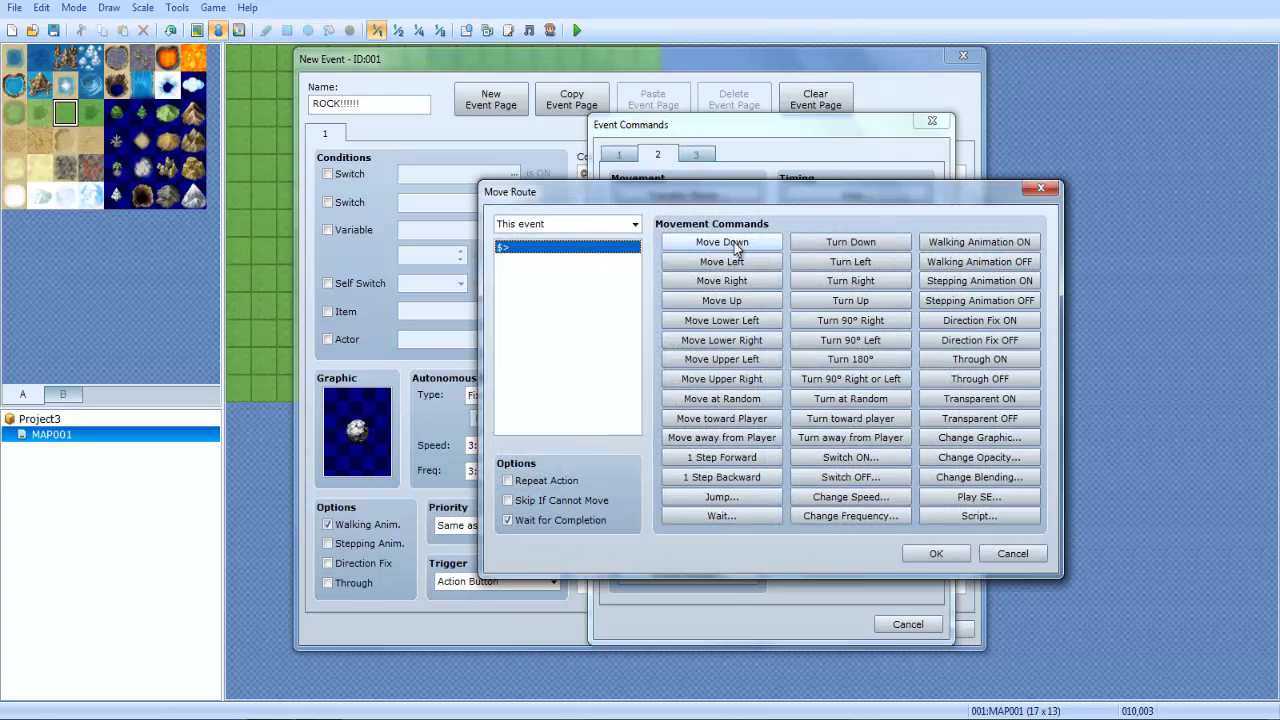
pyautogui.click(742, 245)
pyautogui.click(930, 551)
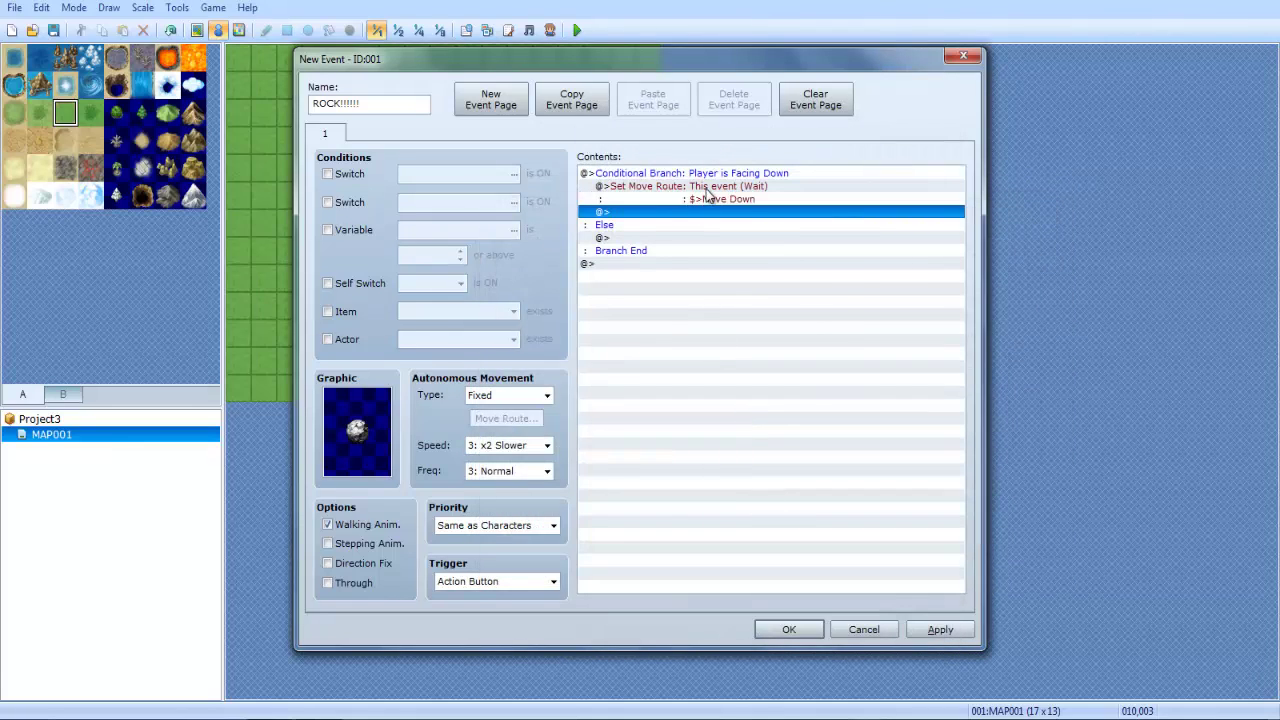
# Enable Skip If Cannot Move for the Move Down route.
pyautogui.click(688, 187)
pyautogui.doubleClick(688, 187)
pyautogui.click(549, 502)
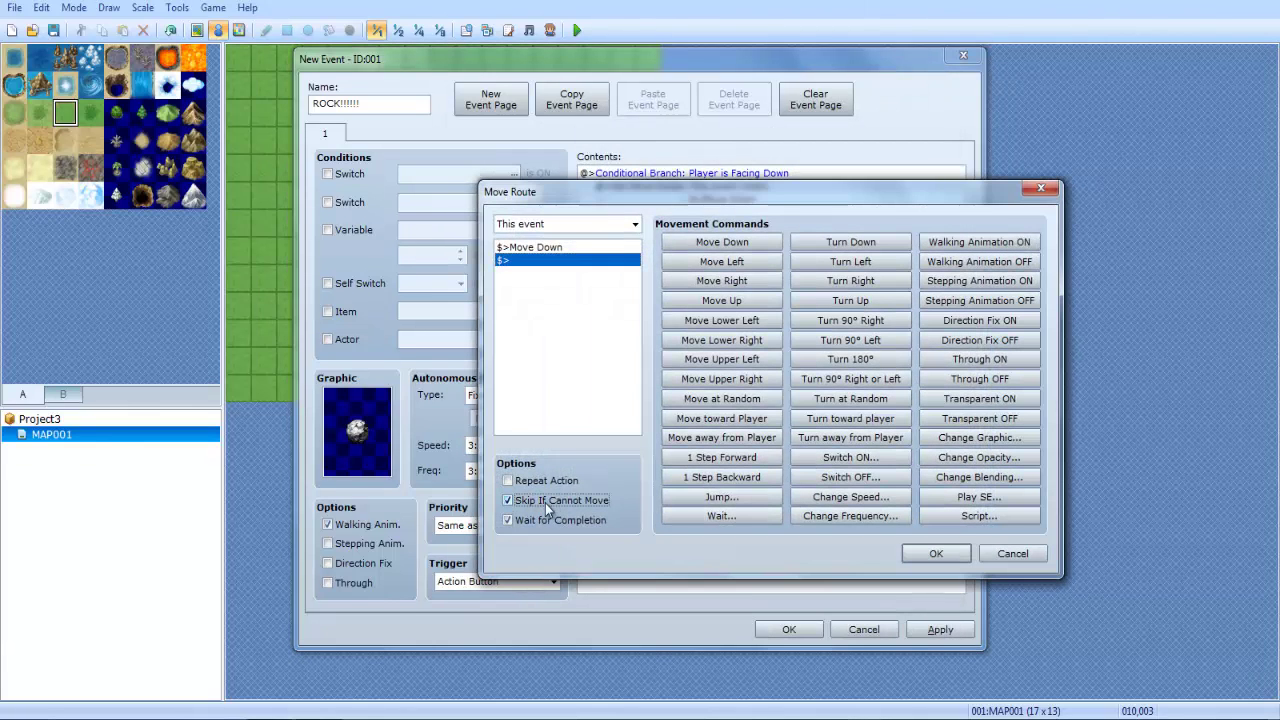
pyautogui.click(935, 556)
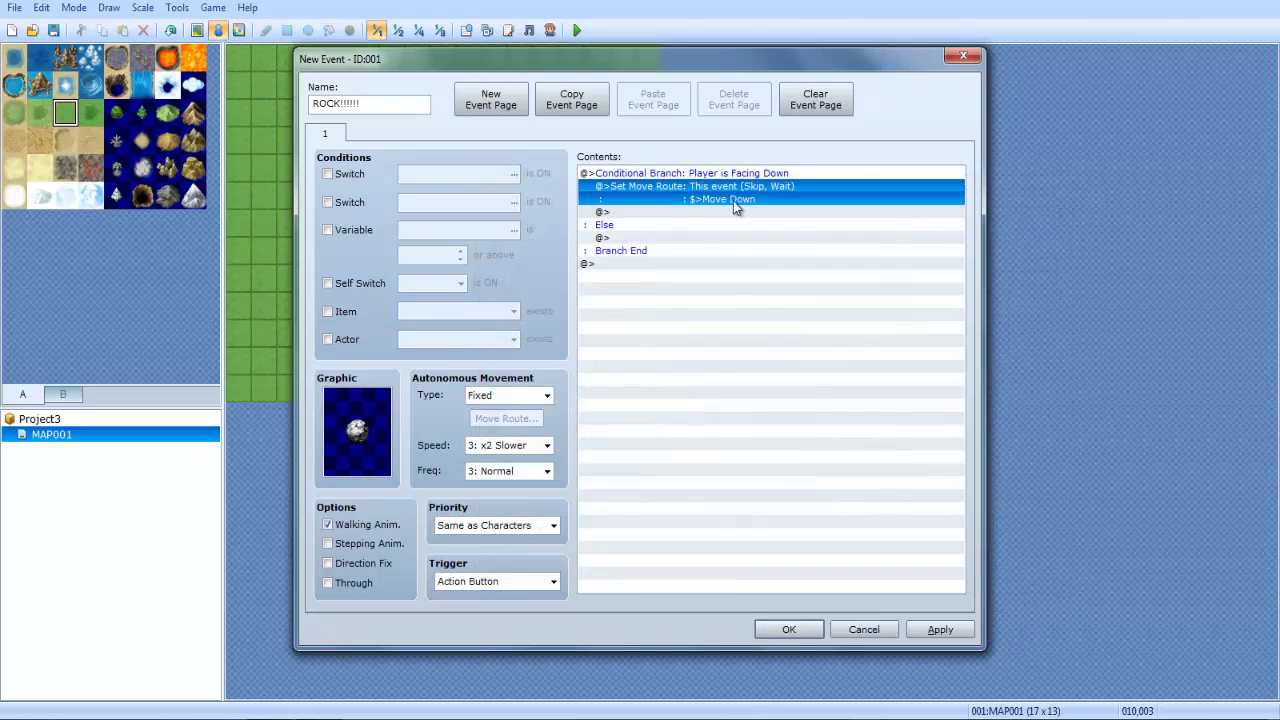
# Copy the whole Player is Facing Down conditional branch and paste three copies below it in the event contents.
pyautogui.click(709, 176)
pyautogui.hotkey('ctrl', 'c')
pyautogui.click(677, 265)
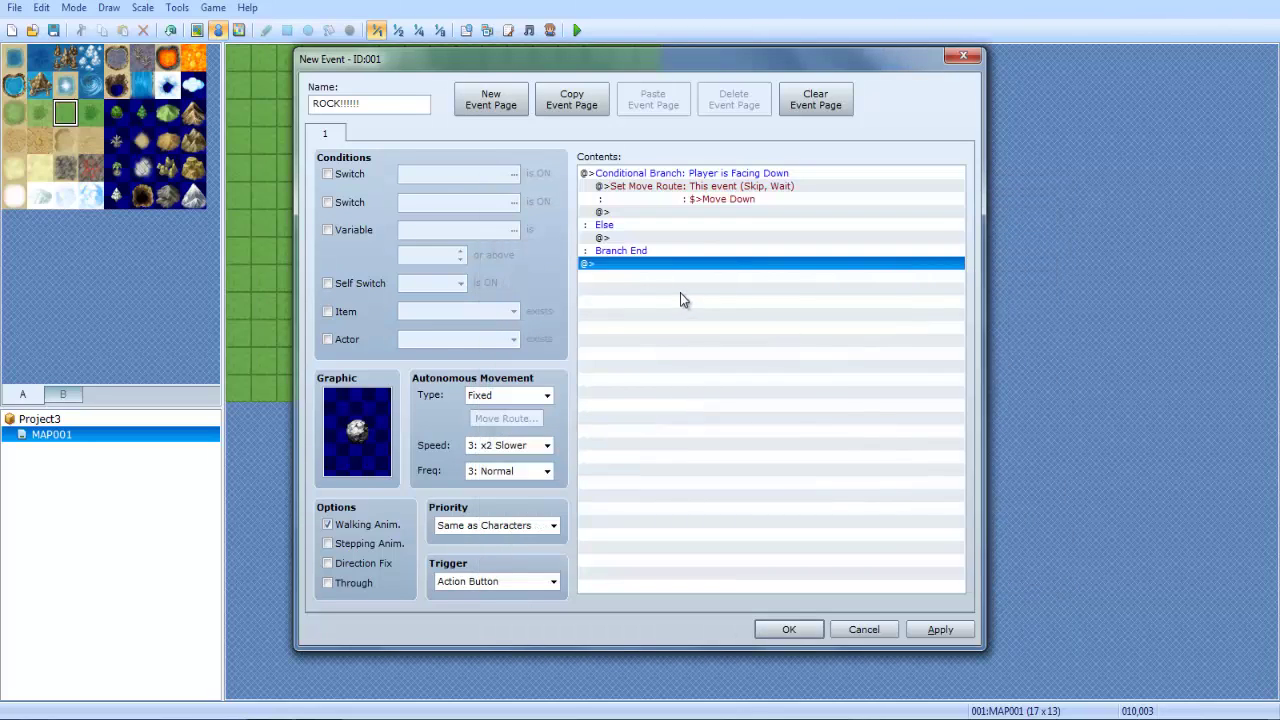
pyautogui.hotkey('ctrl', 'v')
pyautogui.click(664, 174)
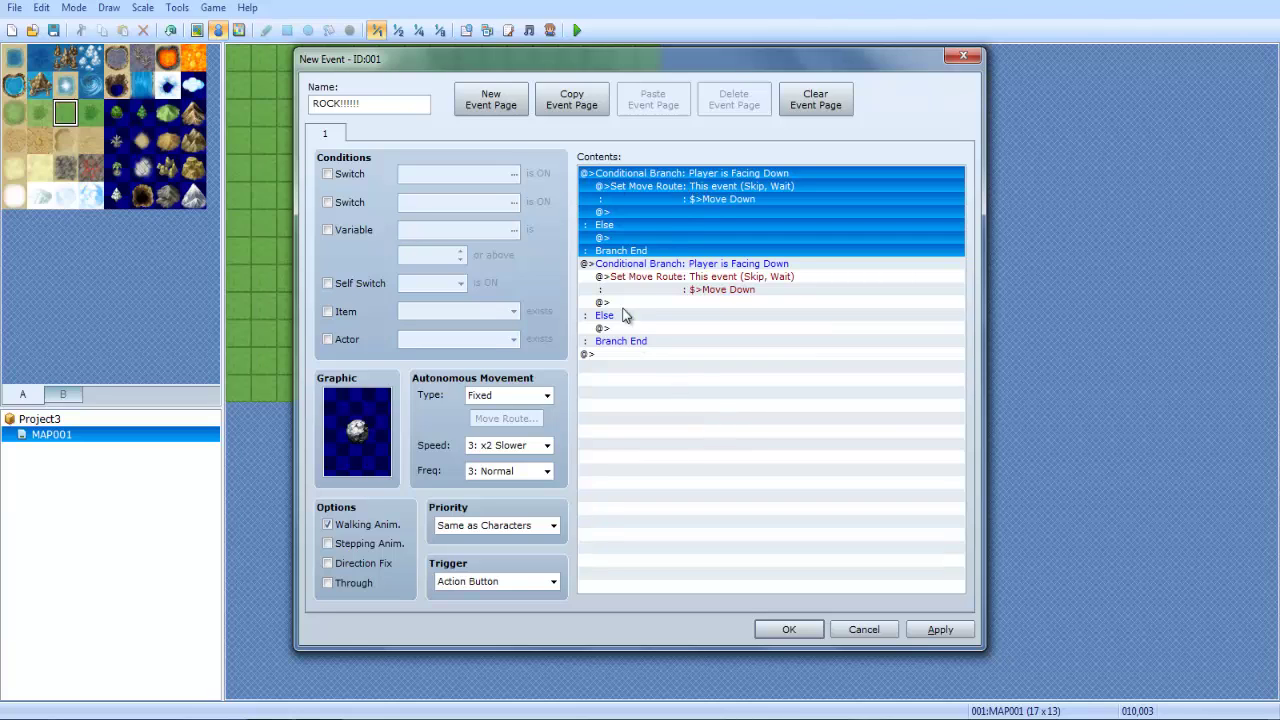
pyautogui.click(664, 274)
pyautogui.click(697, 511)
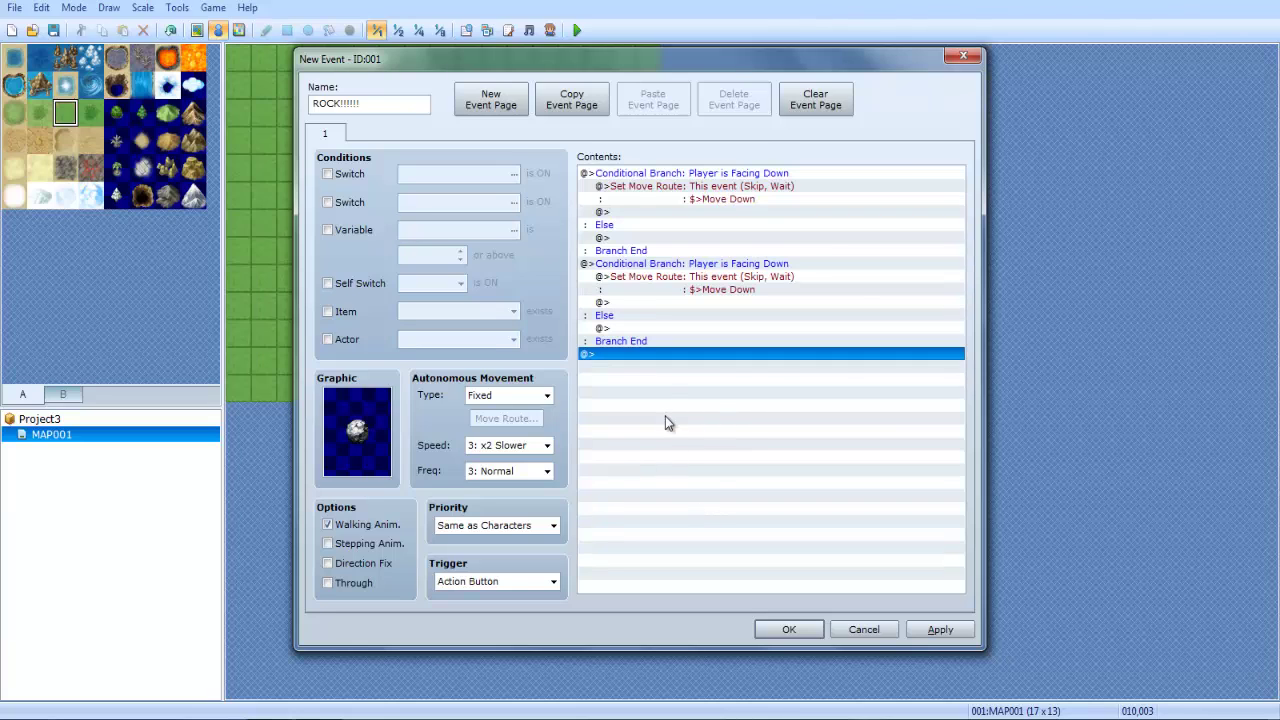
pyautogui.hotkey('ctrl', 'v')
pyautogui.hotkey('ctrl', 'v')
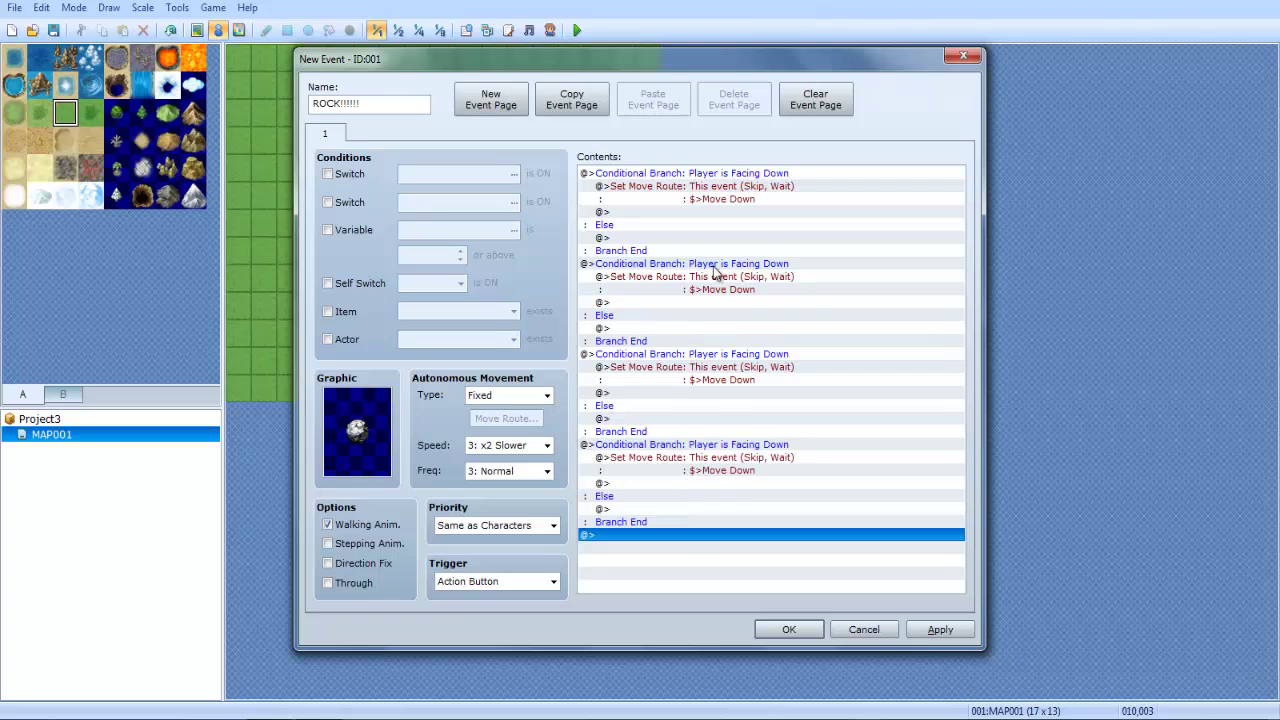
pyautogui.click(710, 265)
pyautogui.doubleClick(758, 336)
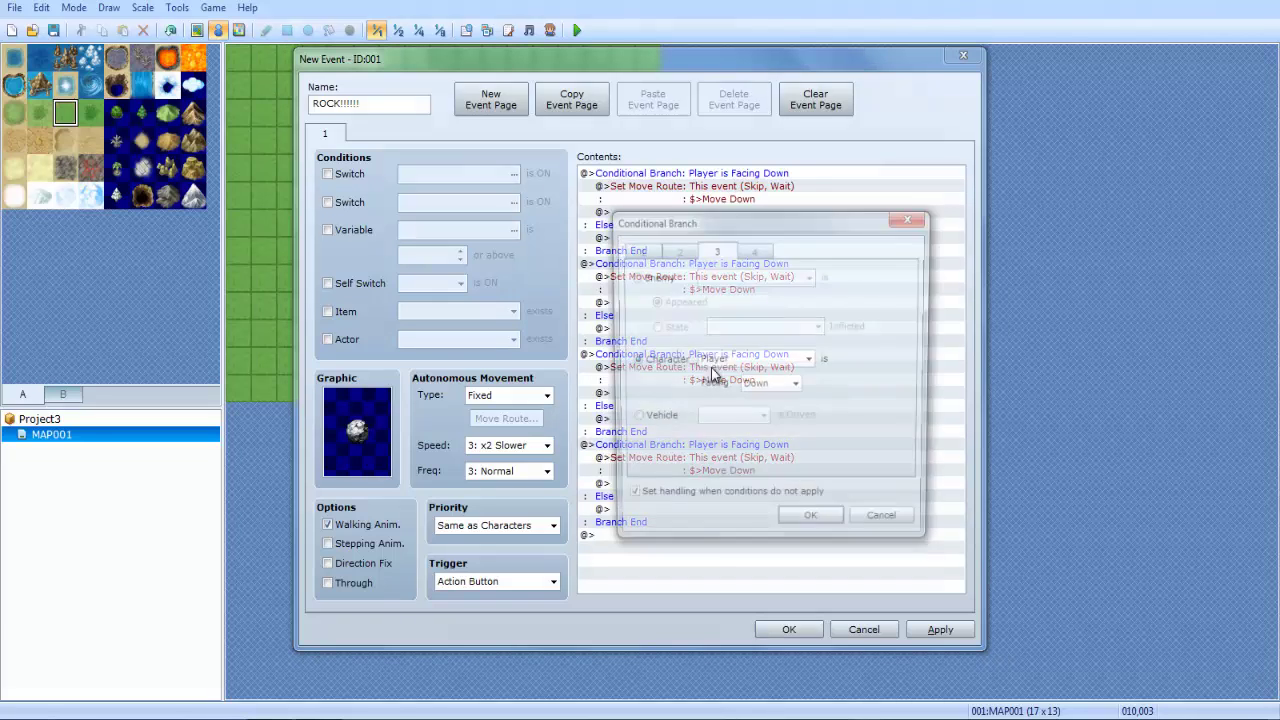
pyautogui.click(877, 529)
# Change the second conditional branch in the event contents to check whether the Player is facing Left.
pyautogui.click(760, 266)
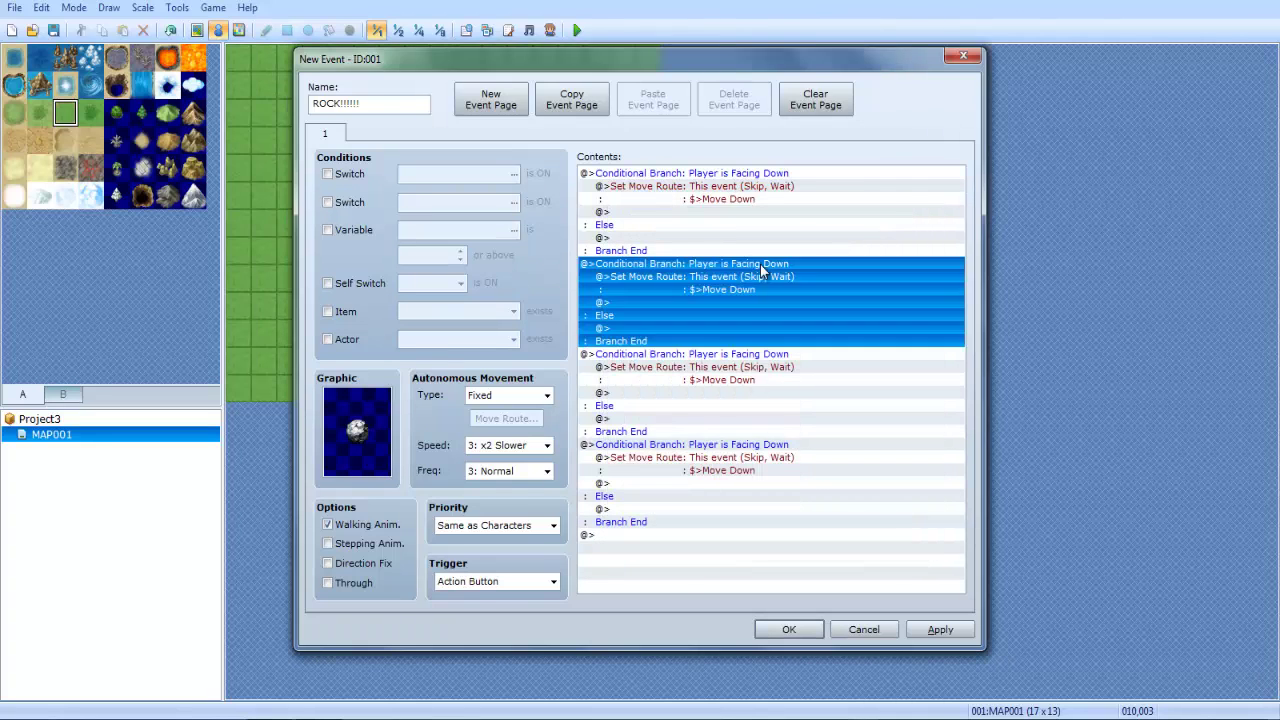
pyautogui.doubleClick(788, 313)
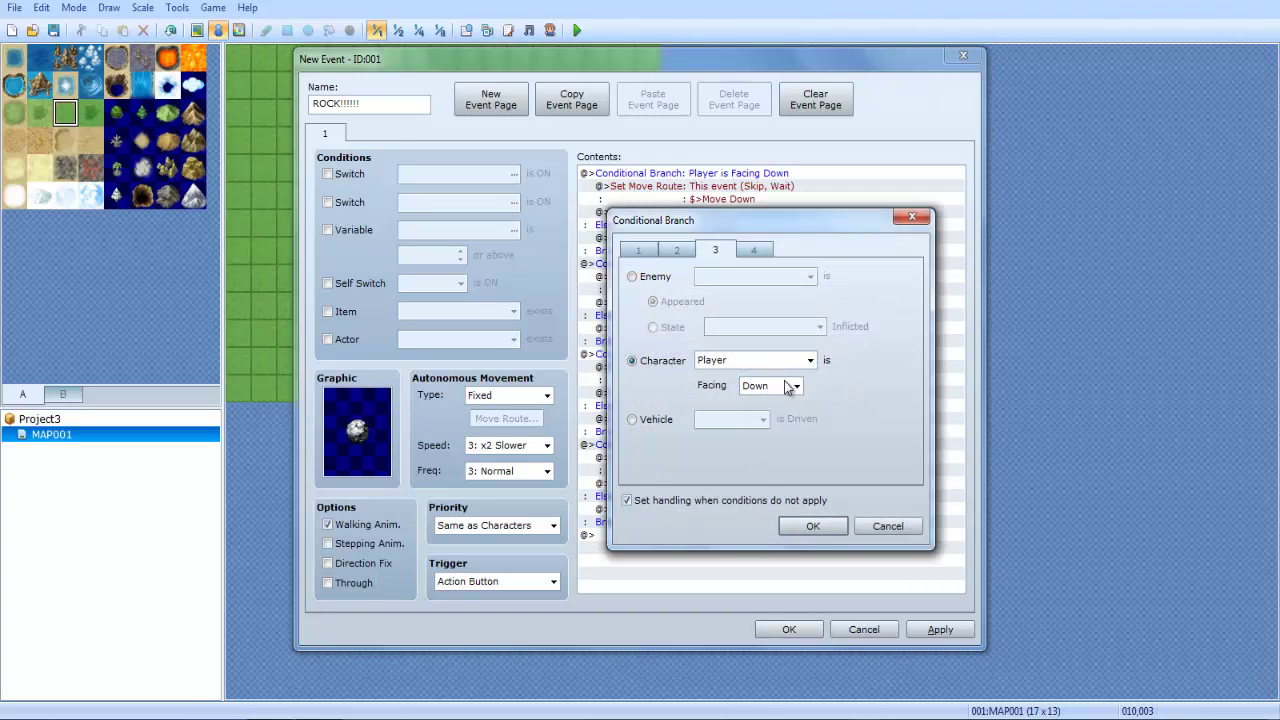
pyautogui.click(784, 384)
pyautogui.click(770, 411)
pyautogui.click(812, 526)
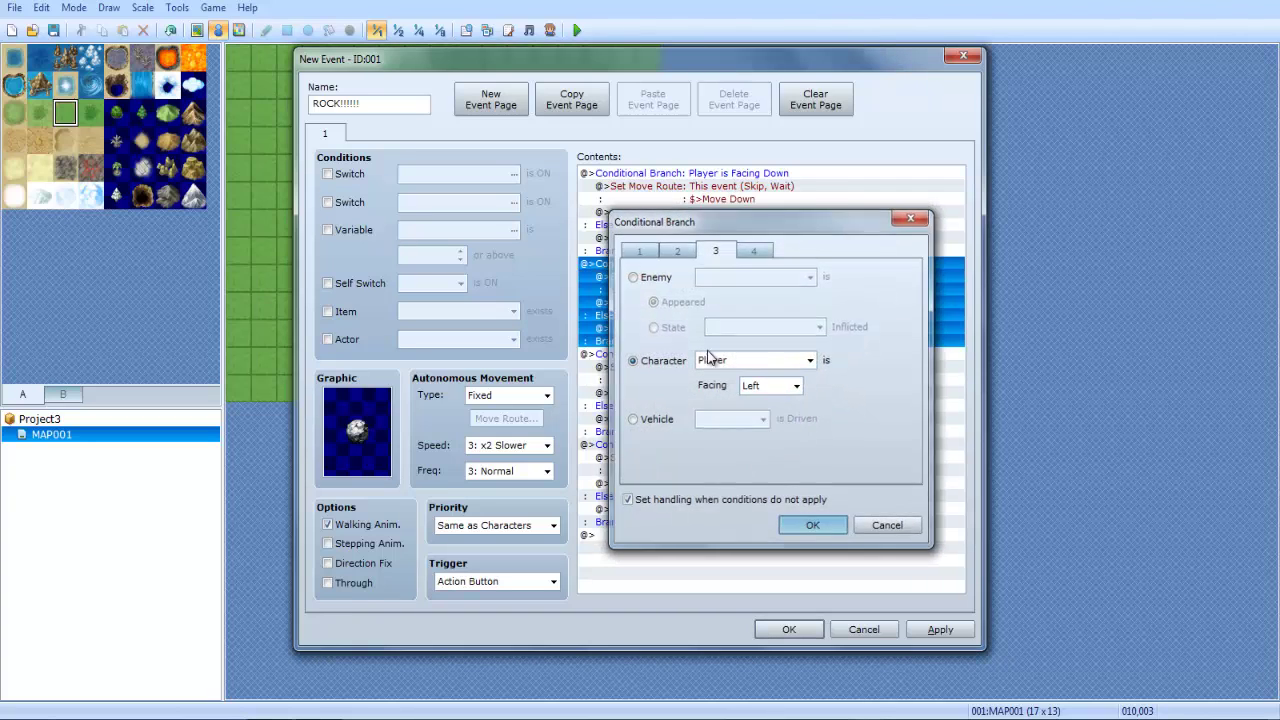
# Replace the Move Down command in the Facing Left branch's move route with Move Left.
pyautogui.doubleClick(686, 285)
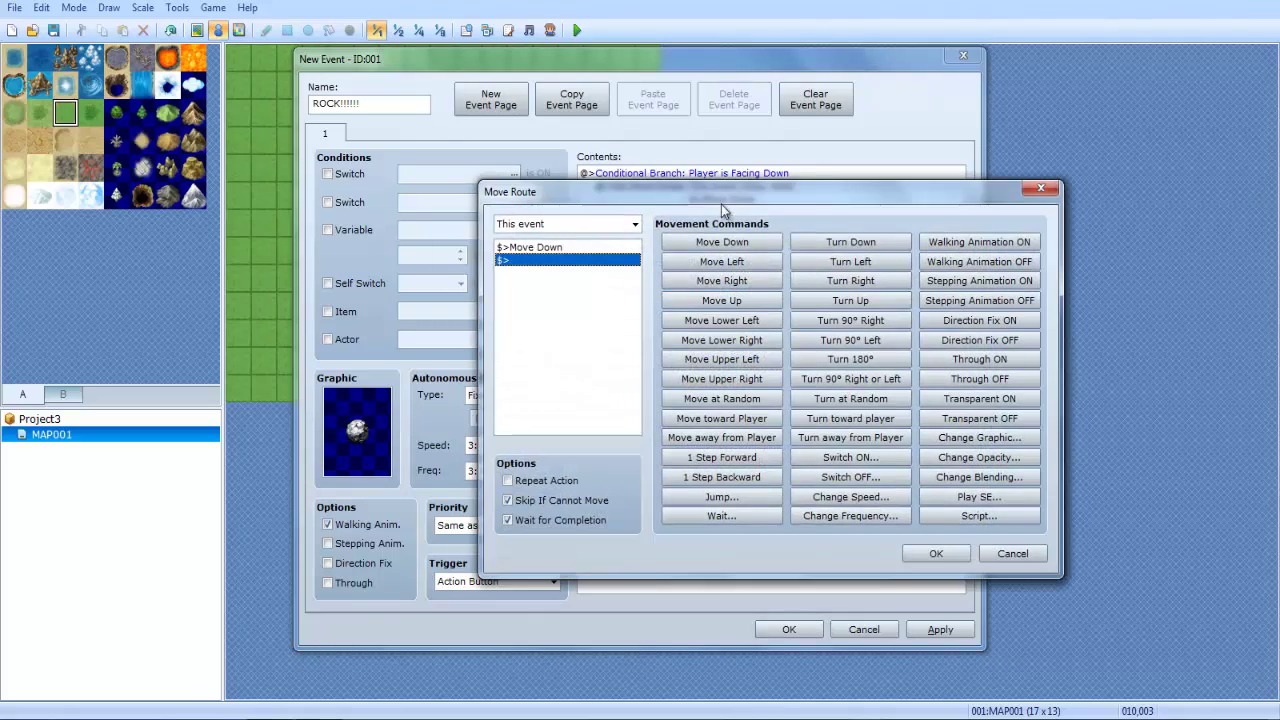
pyautogui.moveTo(720, 204); pyautogui.dragTo(774, 174)
pyautogui.click(628, 217)
pyautogui.press('Delete')
pyautogui.click(776, 231)
pyautogui.click(990, 523)
# Change the third conditional branch to check whether the Player is facing Right.
pyautogui.click(707, 341)
pyautogui.doubleClick(750, 355)
pyautogui.click(796, 385)
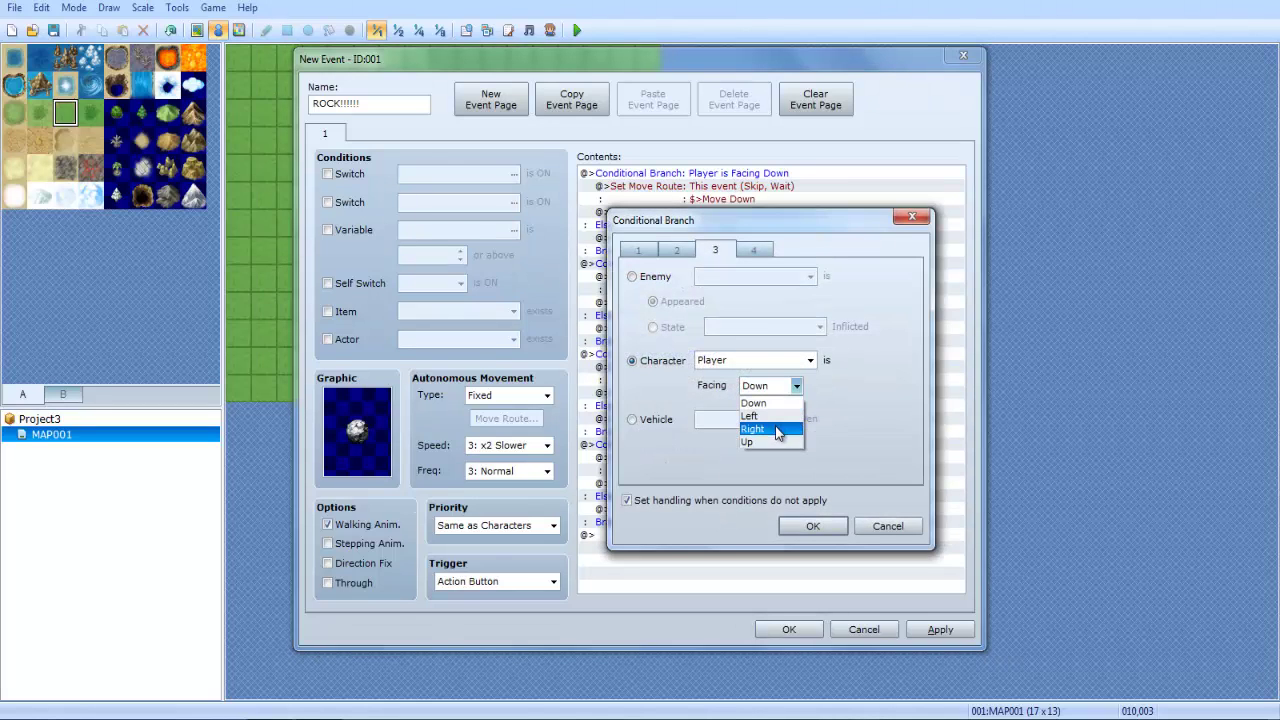
pyautogui.click(776, 429)
pyautogui.click(813, 526)
# Replace the Move Down command in the Facing Right branch's move route with Move Right.
pyautogui.doubleClick(720, 372)
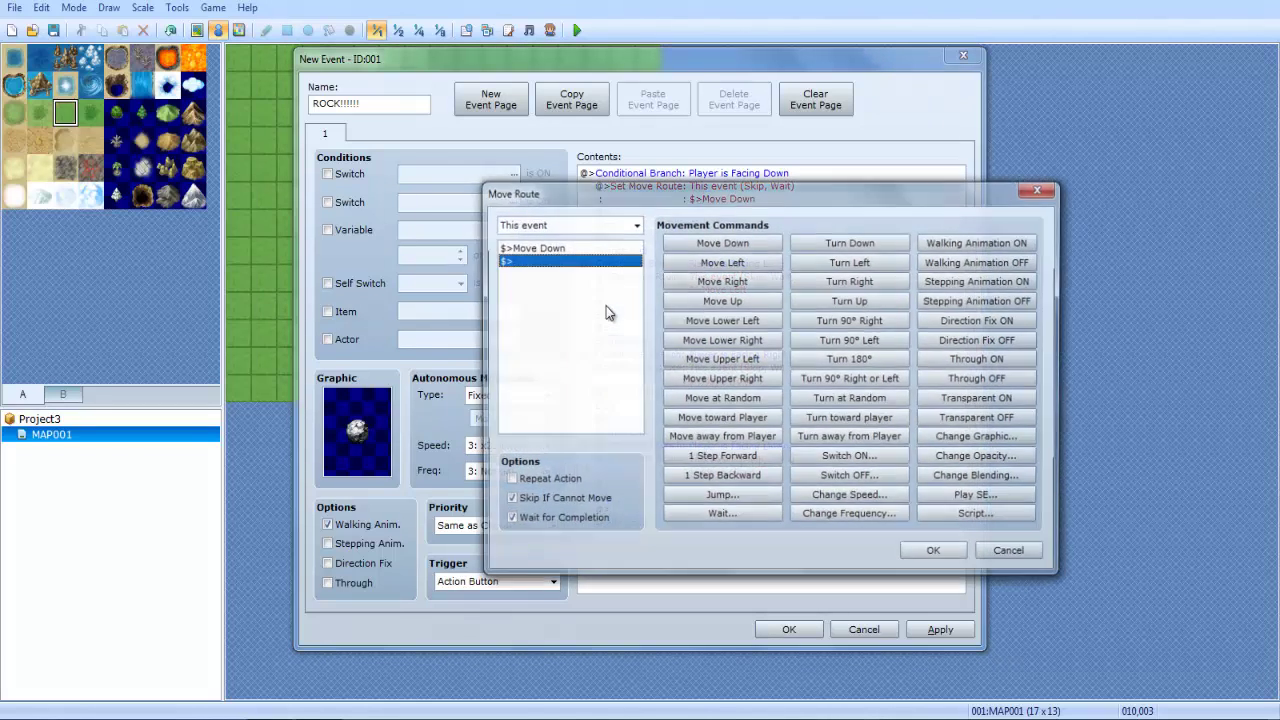
pyautogui.click(530, 247)
pyautogui.click(722, 281)
pyautogui.click(936, 553)
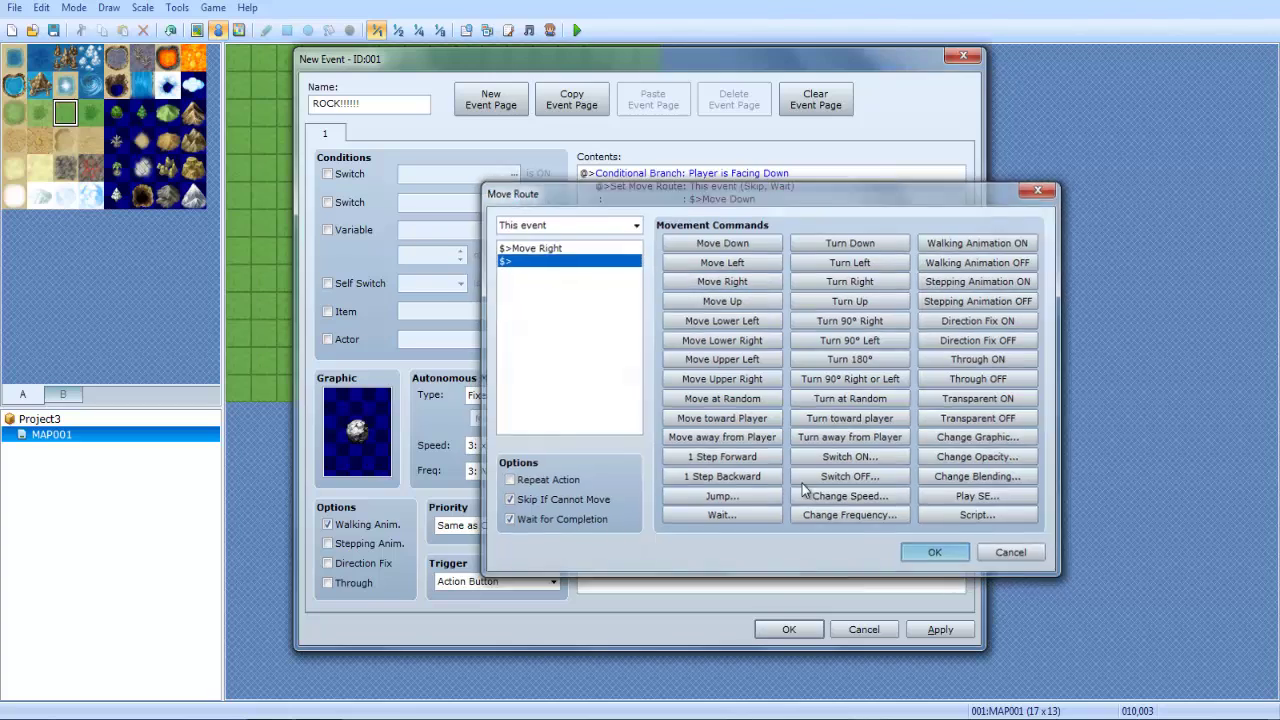
# Change the fourth conditional branch to check whether the Player is facing Up.
pyautogui.doubleClick(785, 447)
pyautogui.click(770, 362)
pyautogui.click(770, 377)
pyautogui.click(776, 388)
pyautogui.click(780, 443)
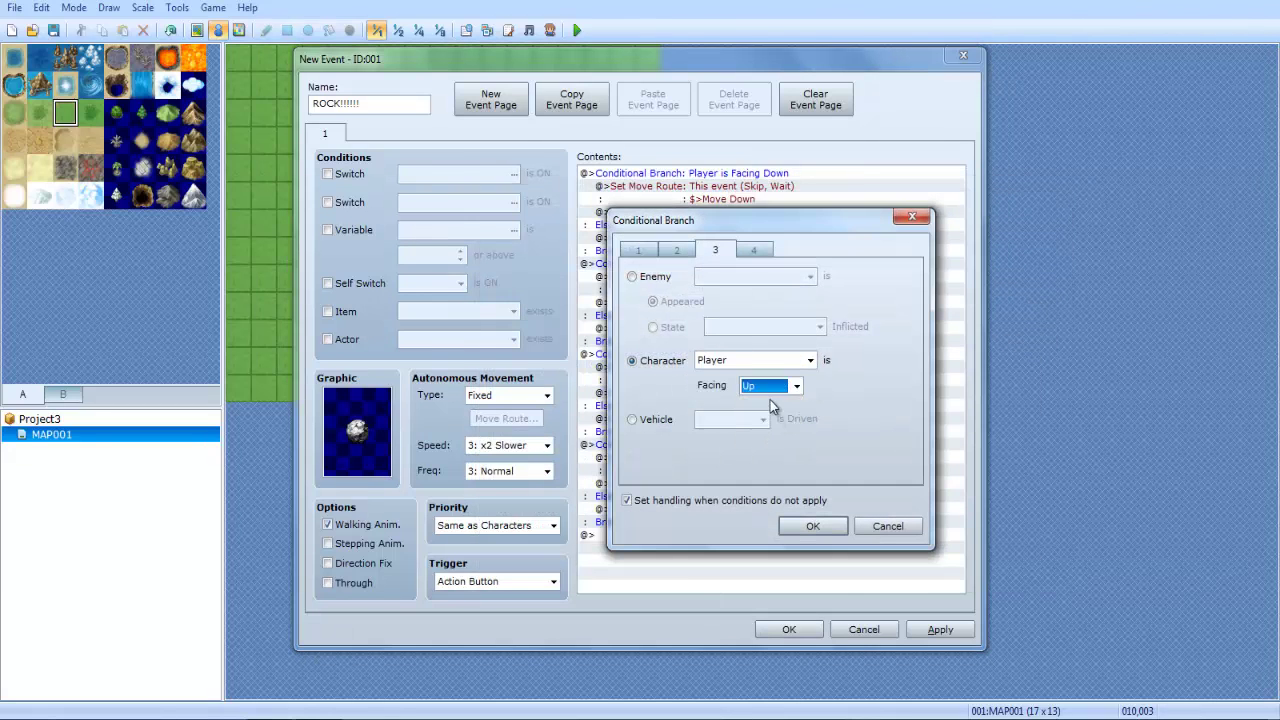
pyautogui.click(834, 534)
# Replace the Move Down command in the Facing Up branch's move route with Move Up and save the rock event.
pyautogui.doubleClick(700, 460)
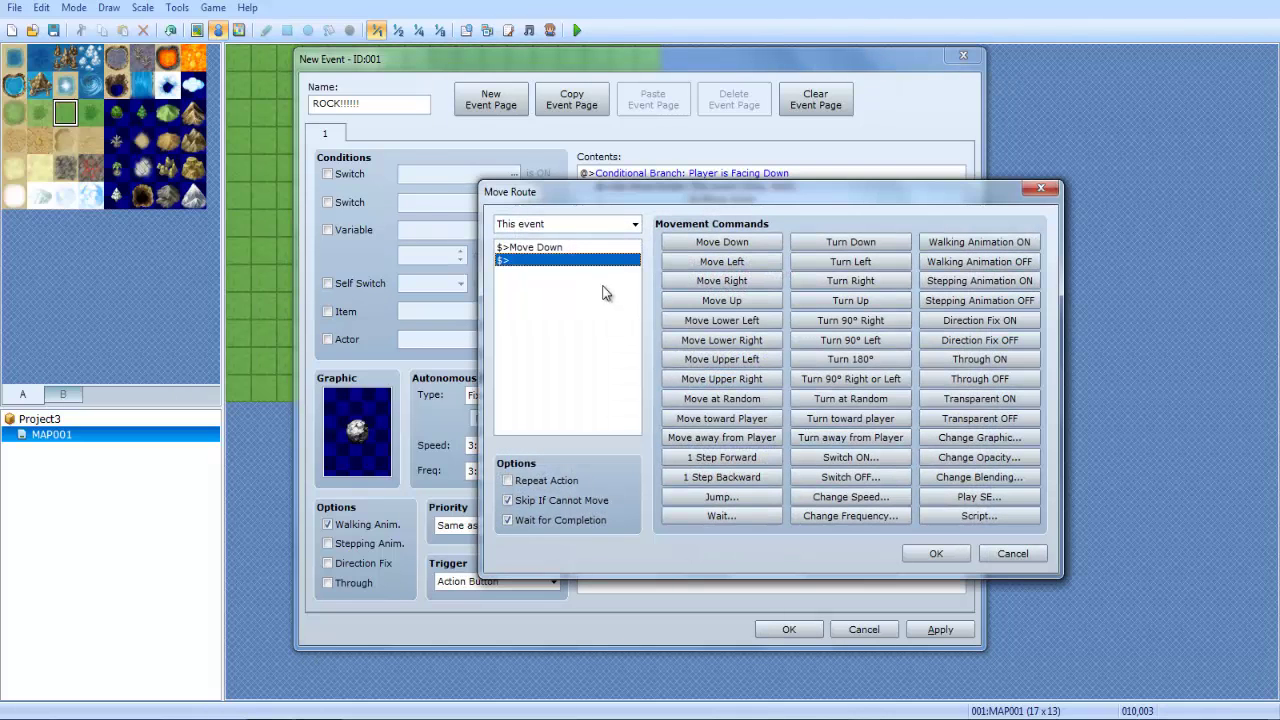
pyautogui.click(570, 247)
pyautogui.press('Delete')
pyautogui.click(722, 301)
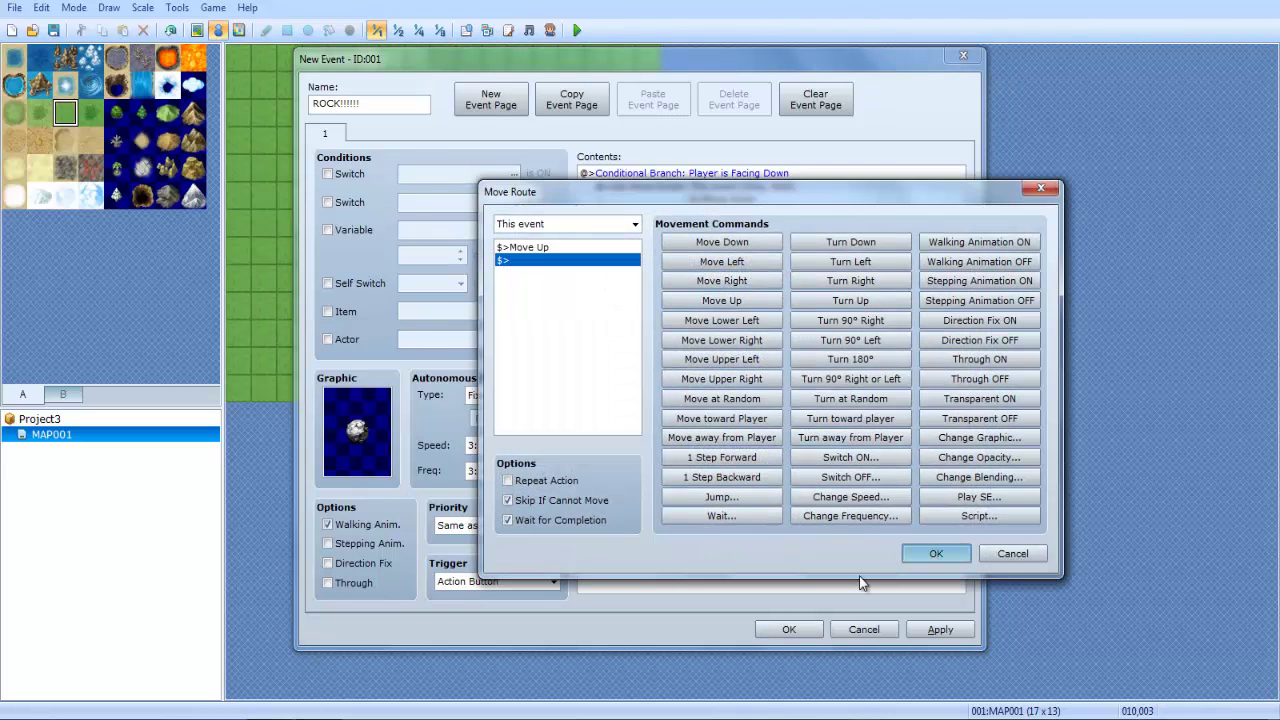
pyautogui.click(935, 553)
pyautogui.click(764, 536)
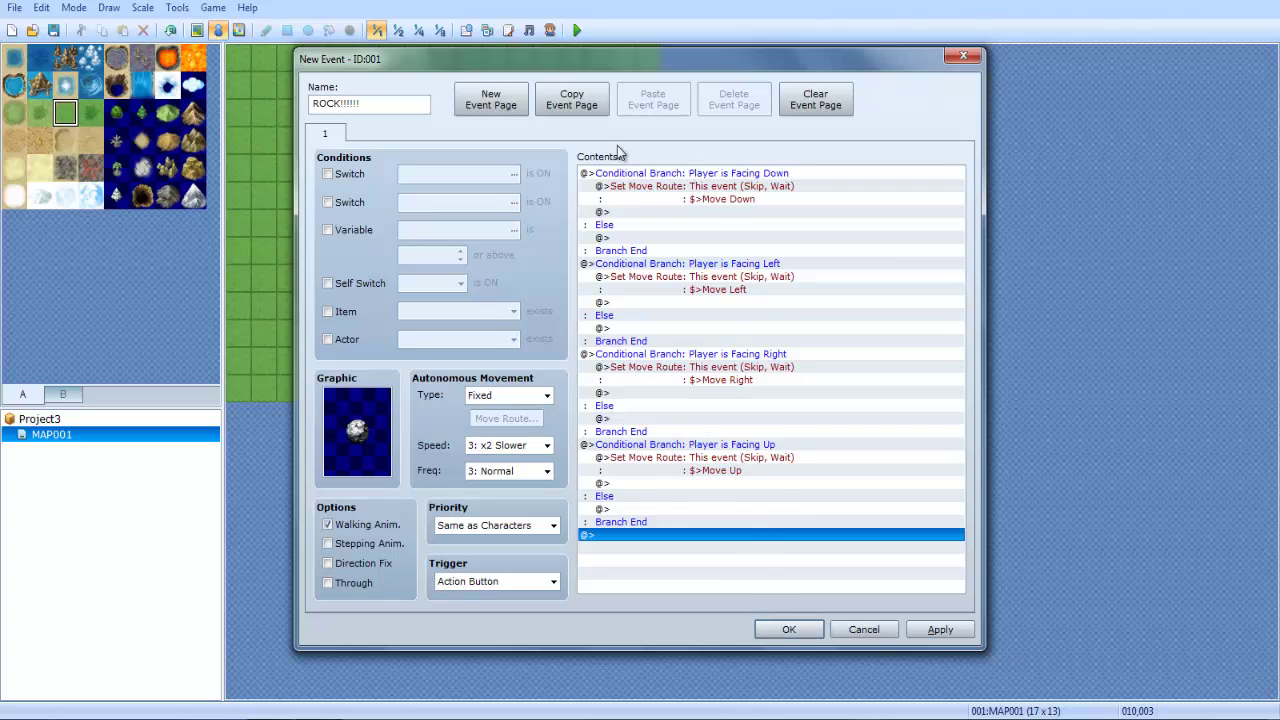
pyautogui.click(786, 629)
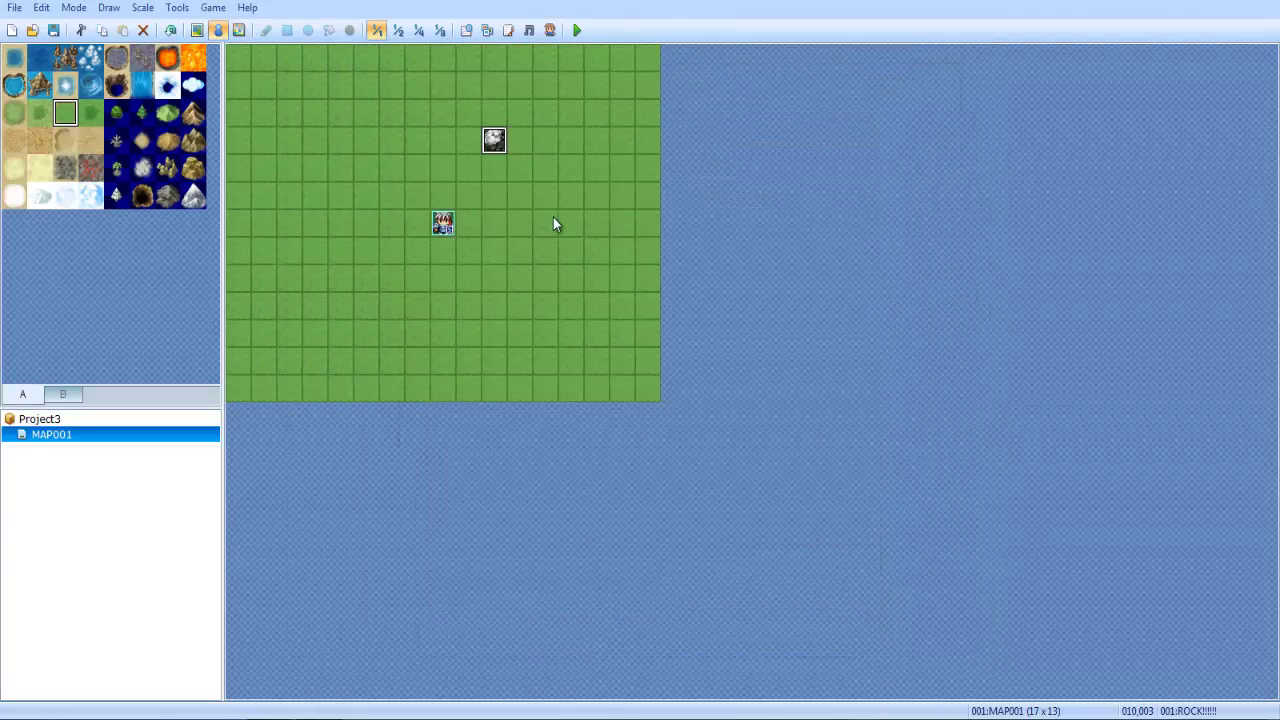
# Create a new event on the map's lower-right corner tile with its trigger set to Parallel Process.
pyautogui.doubleClick(654, 397)
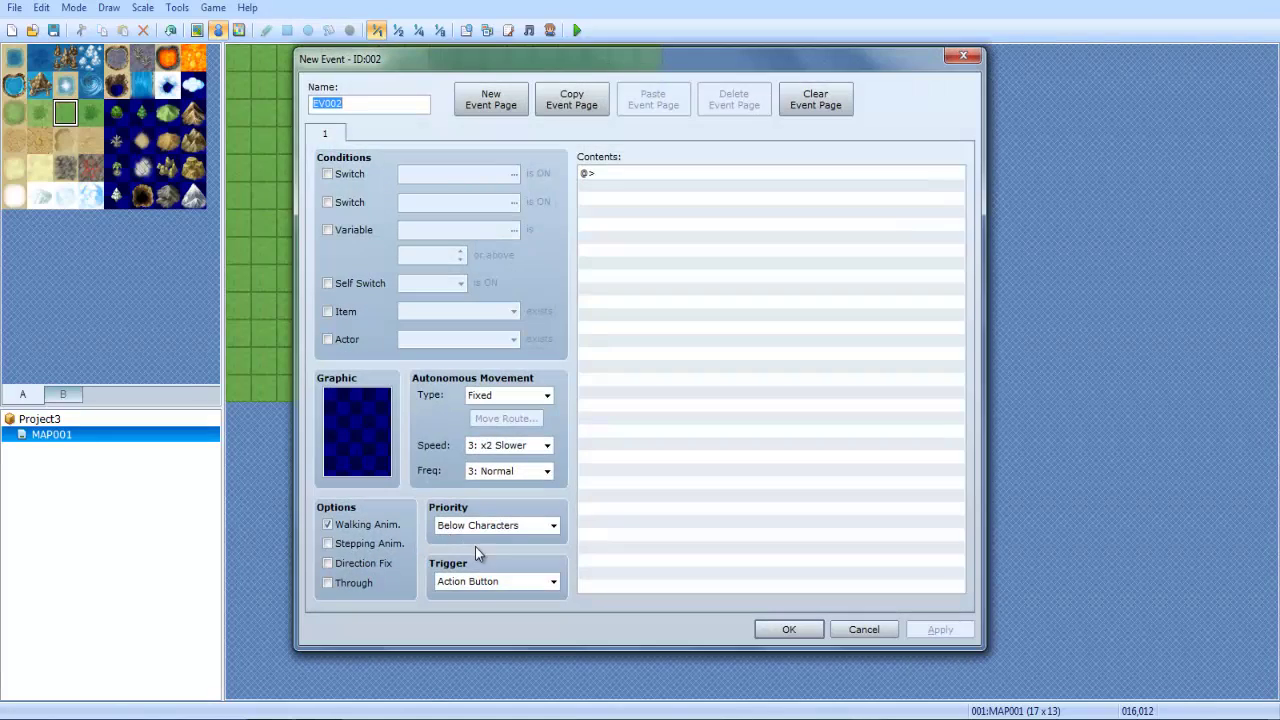
pyautogui.click(494, 581)
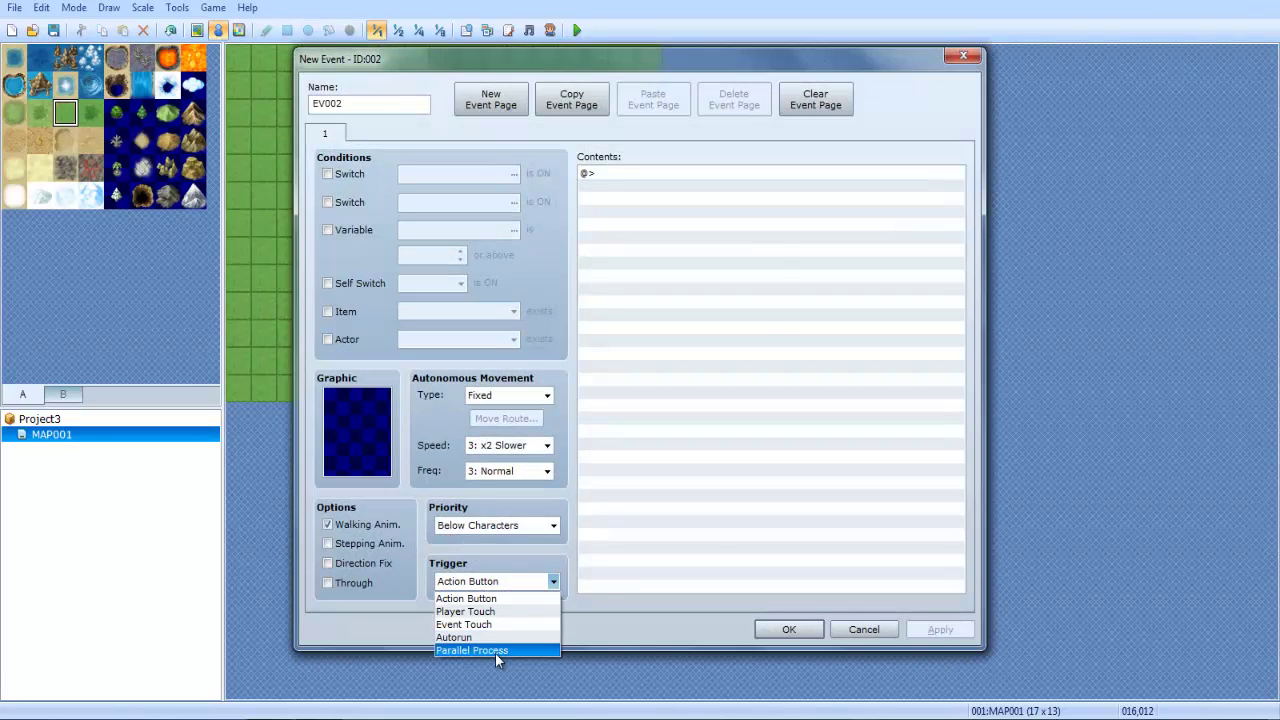
pyautogui.click(495, 652)
# Start a Control Variables command in the new event and open the variable list for its single variable.
pyautogui.doubleClick(732, 247)
pyautogui.moveTo(707, 120); pyautogui.dragTo(953, 112)
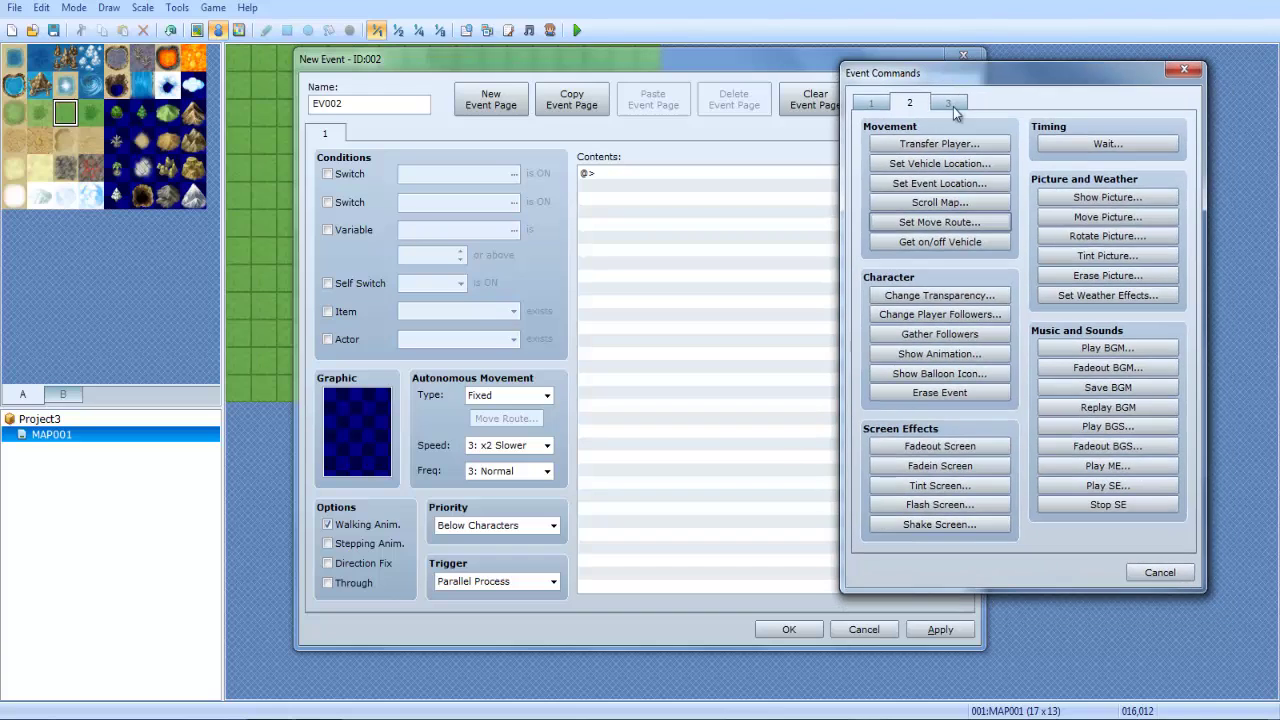
pyautogui.click(880, 106)
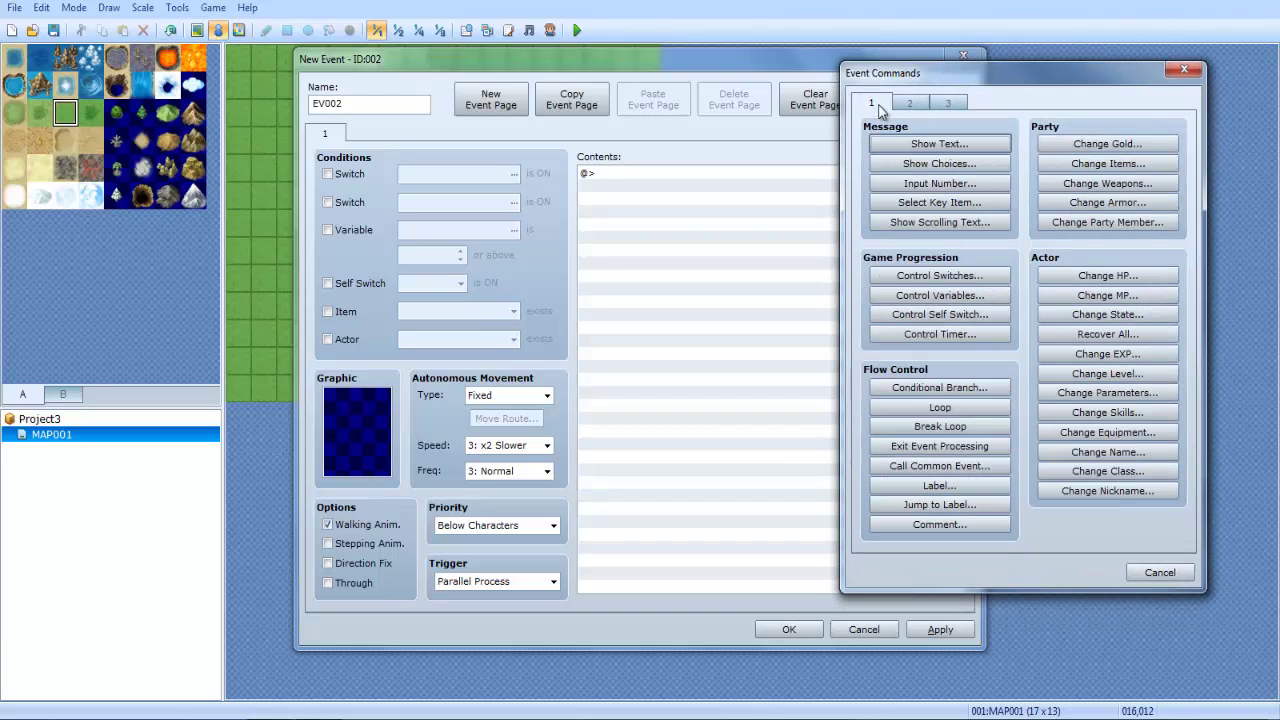
pyautogui.click(940, 295)
pyautogui.click(986, 208)
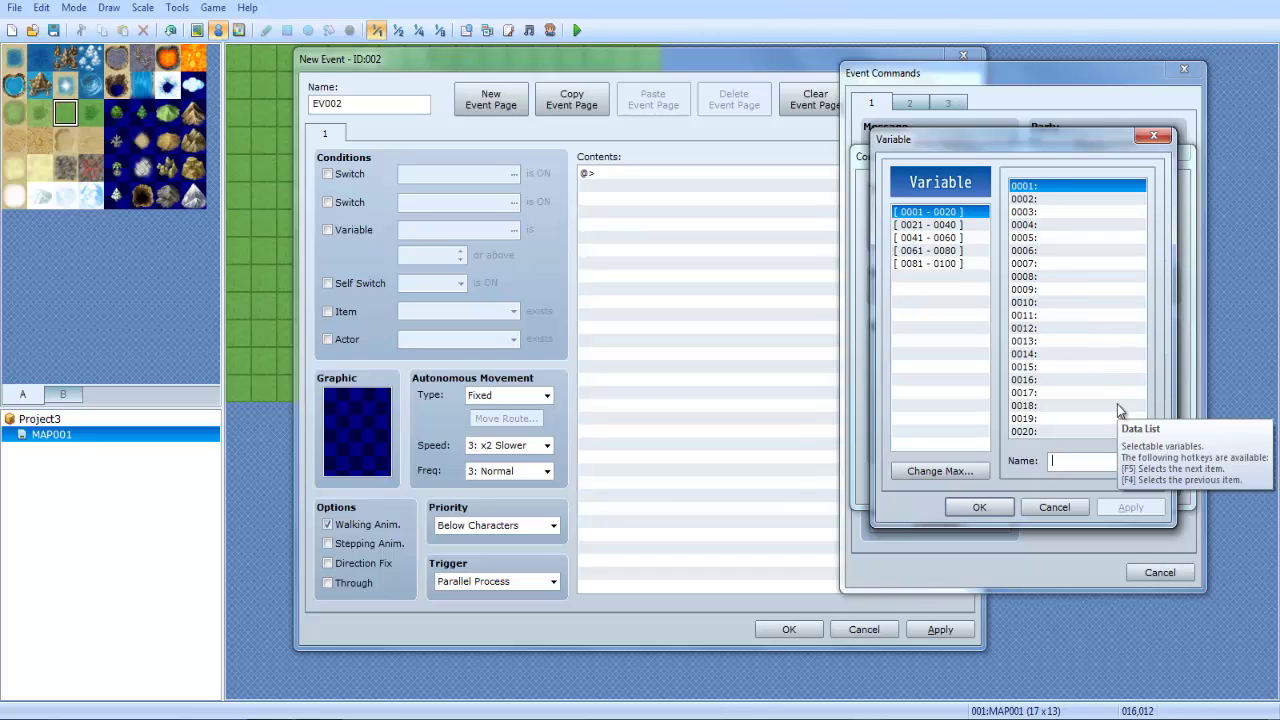
# Name variable 0001 Scatman, and rename it PAPER.
pyautogui.write('Scatman')
pyautogui.press('Return')
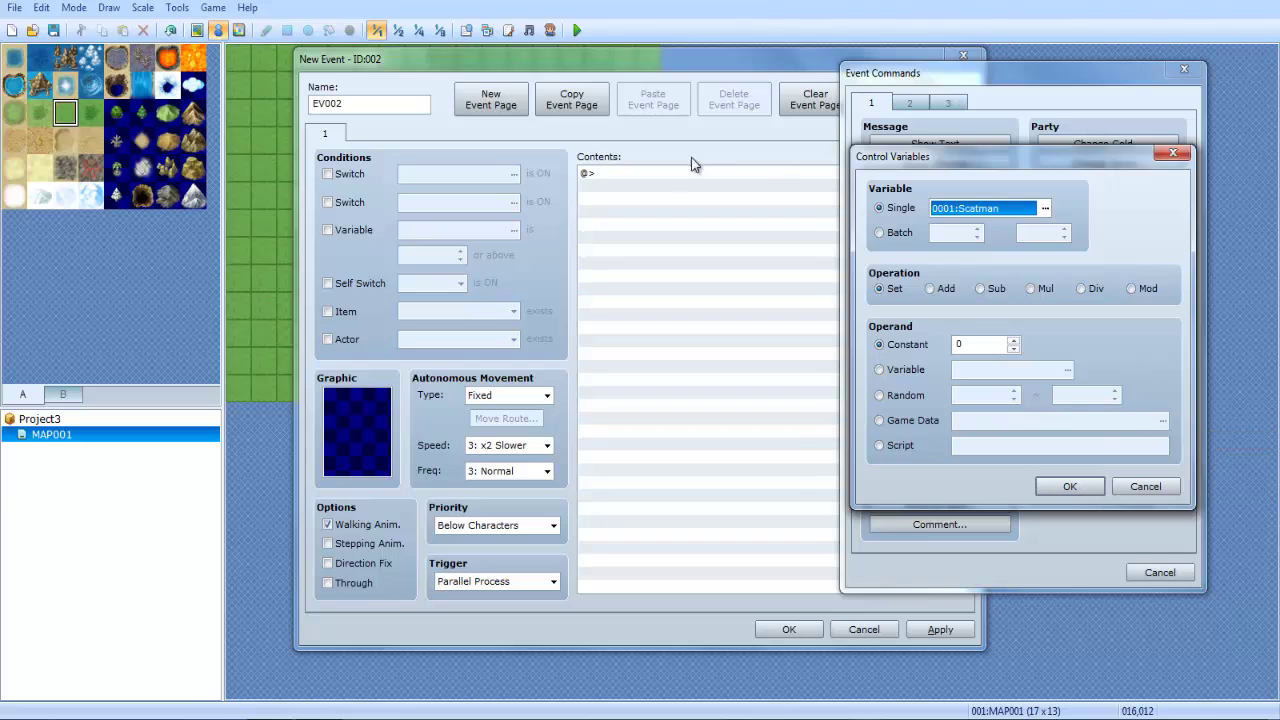
pyautogui.click(1011, 209)
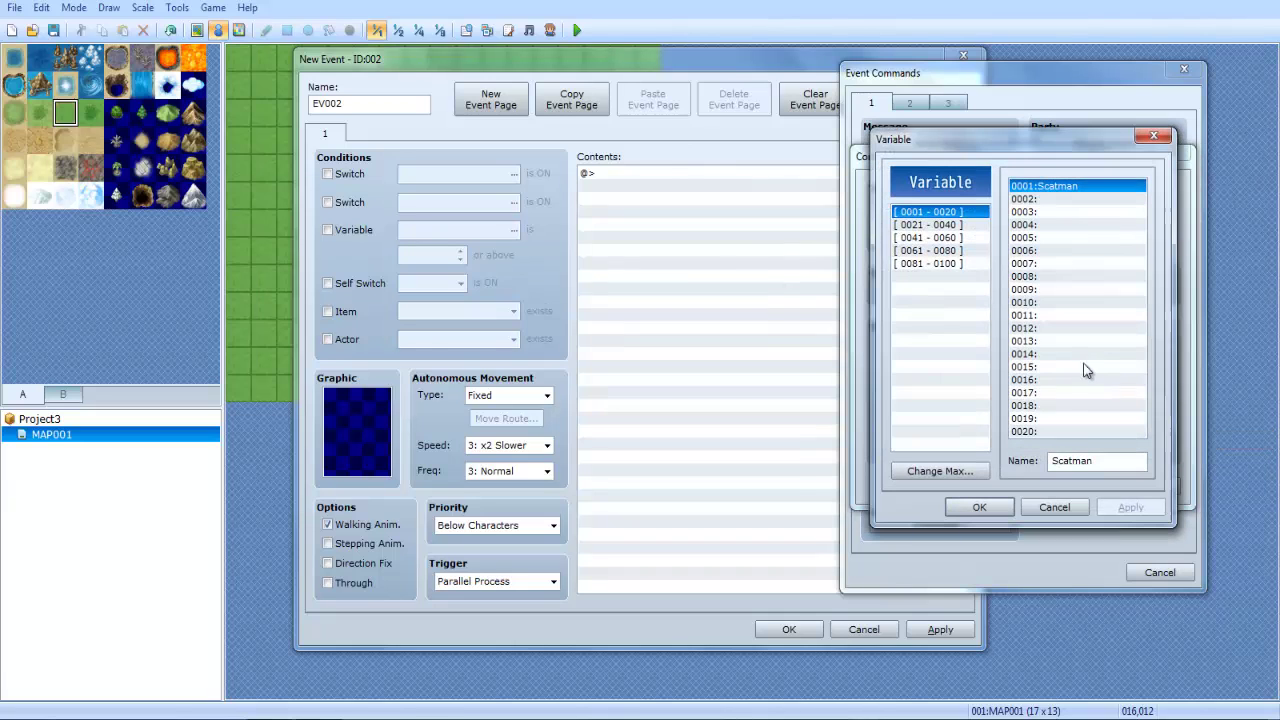
pyautogui.doubleClick(1088, 461)
pyautogui.write('PAPER')
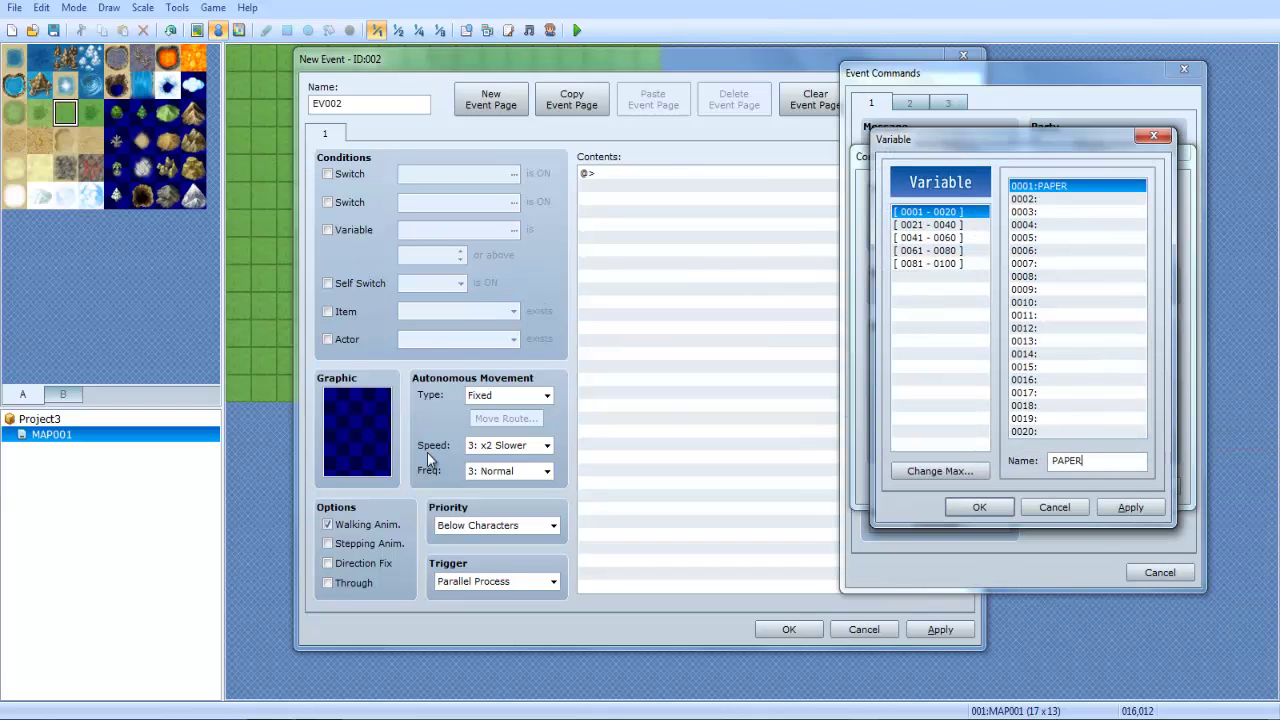
# Name variable 0001 RX and variable 0002 RY, and choose 0001:RX as the variable to control.
pyautogui.doubleClick(1094, 459)
pyautogui.press('BackSpace')
pyautogui.write('RX')
pyautogui.press('Down')
pyautogui.click(1076, 459)
pyautogui.write('RUY')
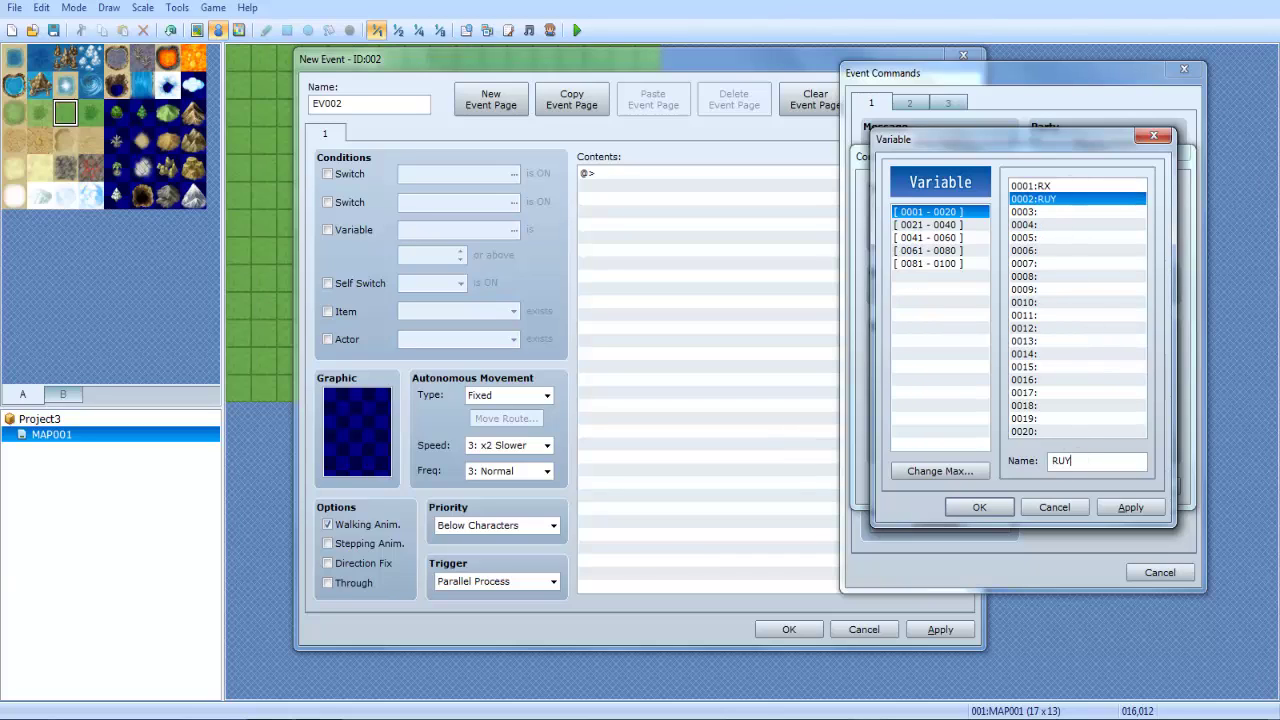
pyautogui.press('BackSpace')
pyautogui.press('BackSpace')
pyautogui.write('Y')
pyautogui.click(1045, 186)
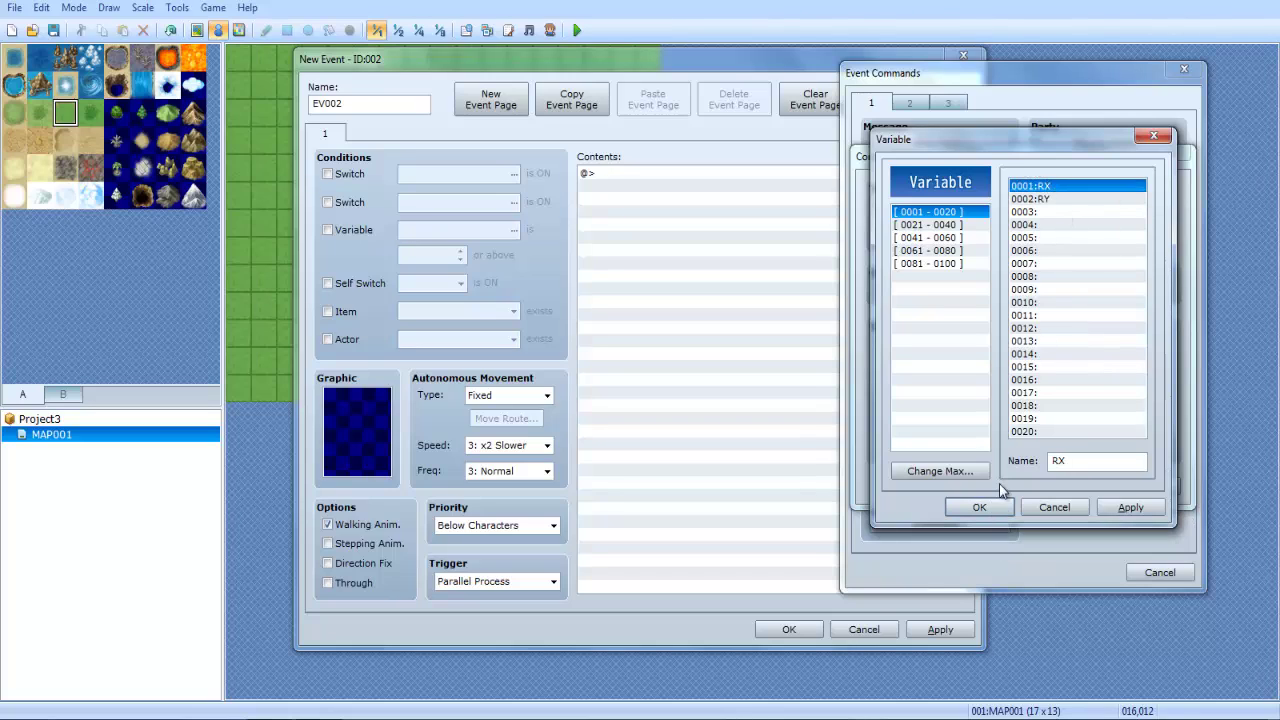
pyautogui.click(980, 507)
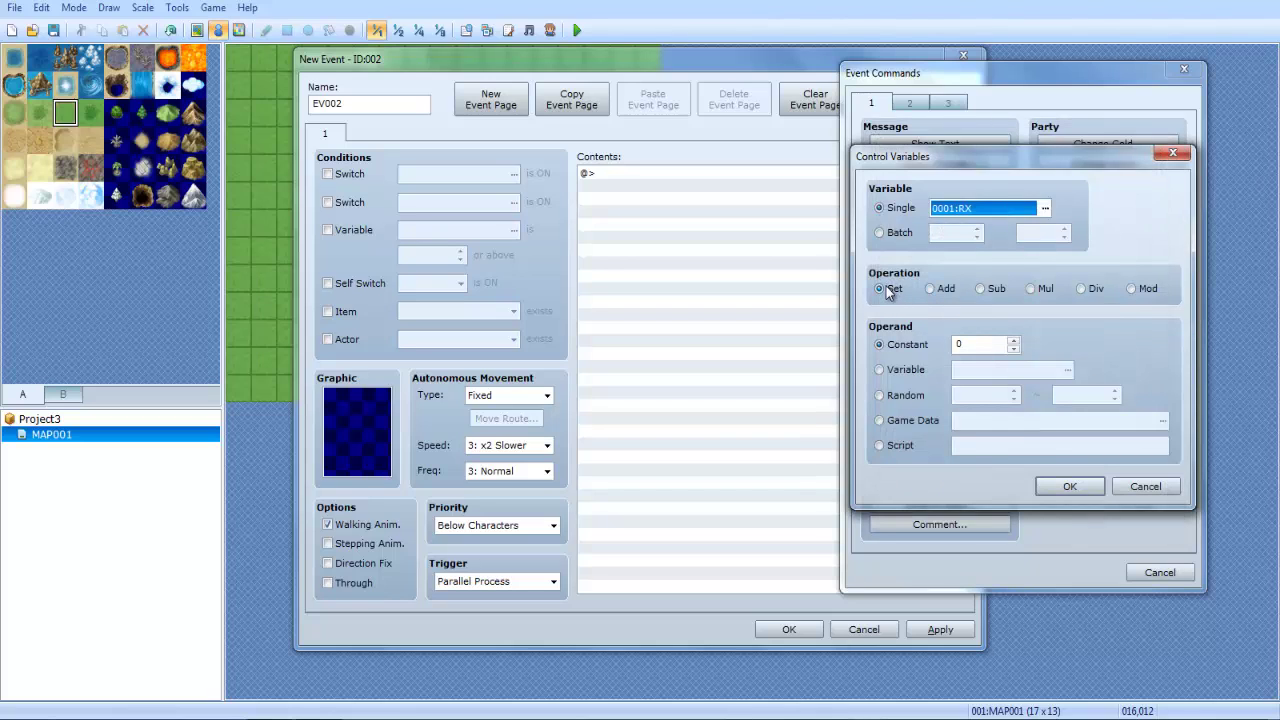
# Set RX to the game data value of the ROCK!!!!!! character's Map X and add the command to the event.
pyautogui.click(890, 288)
pyautogui.click(895, 427)
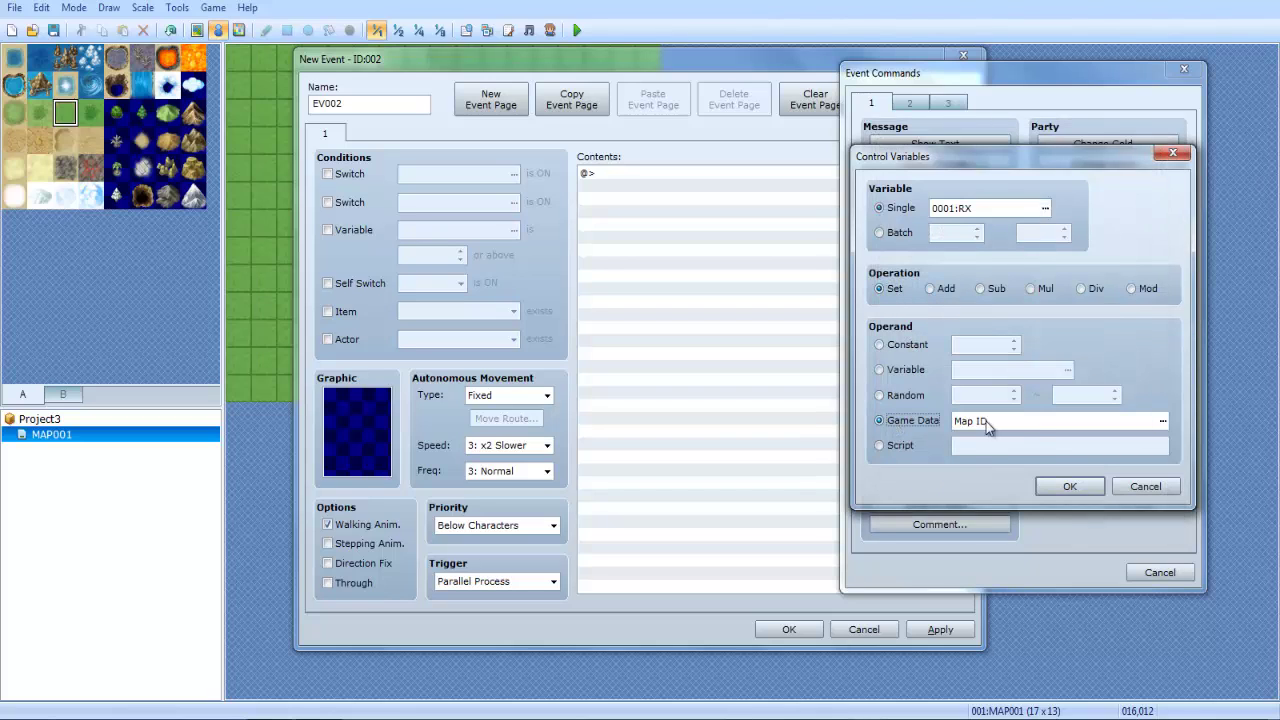
pyautogui.click(1027, 421)
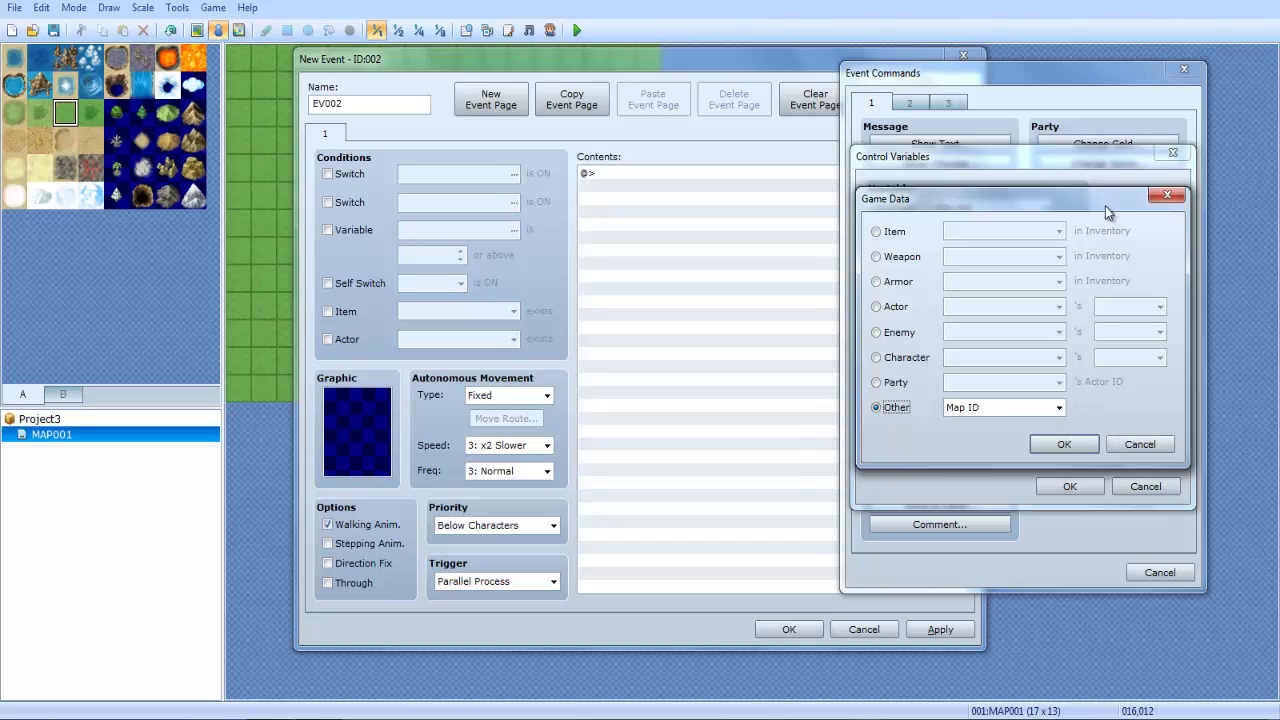
pyautogui.moveTo(1080, 210); pyautogui.dragTo(719, 236)
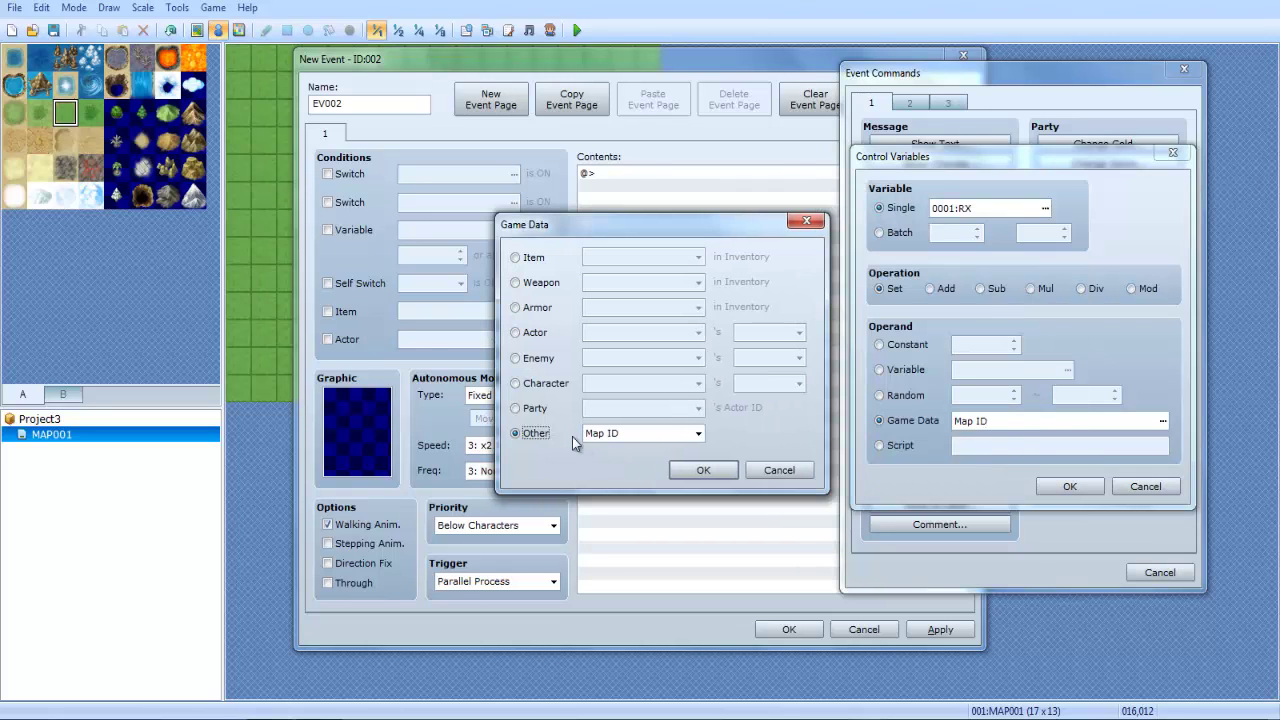
pyautogui.click(520, 383)
pyautogui.click(651, 386)
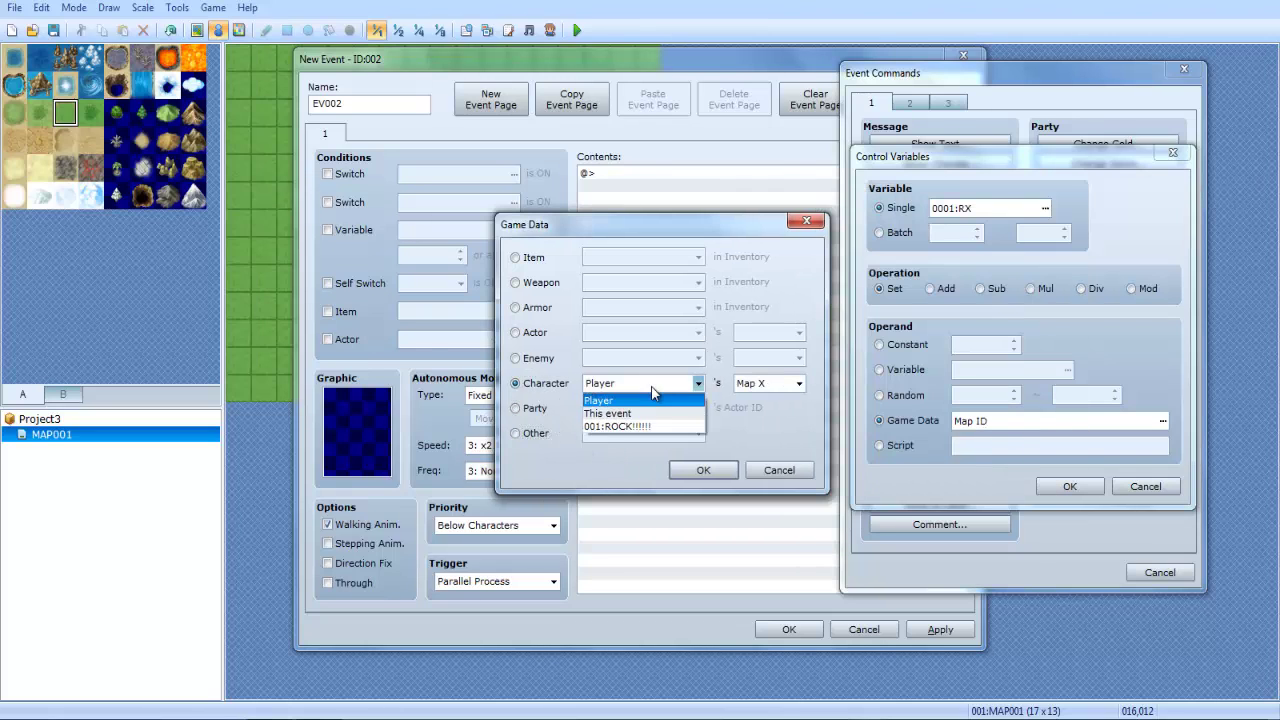
pyautogui.click(616, 427)
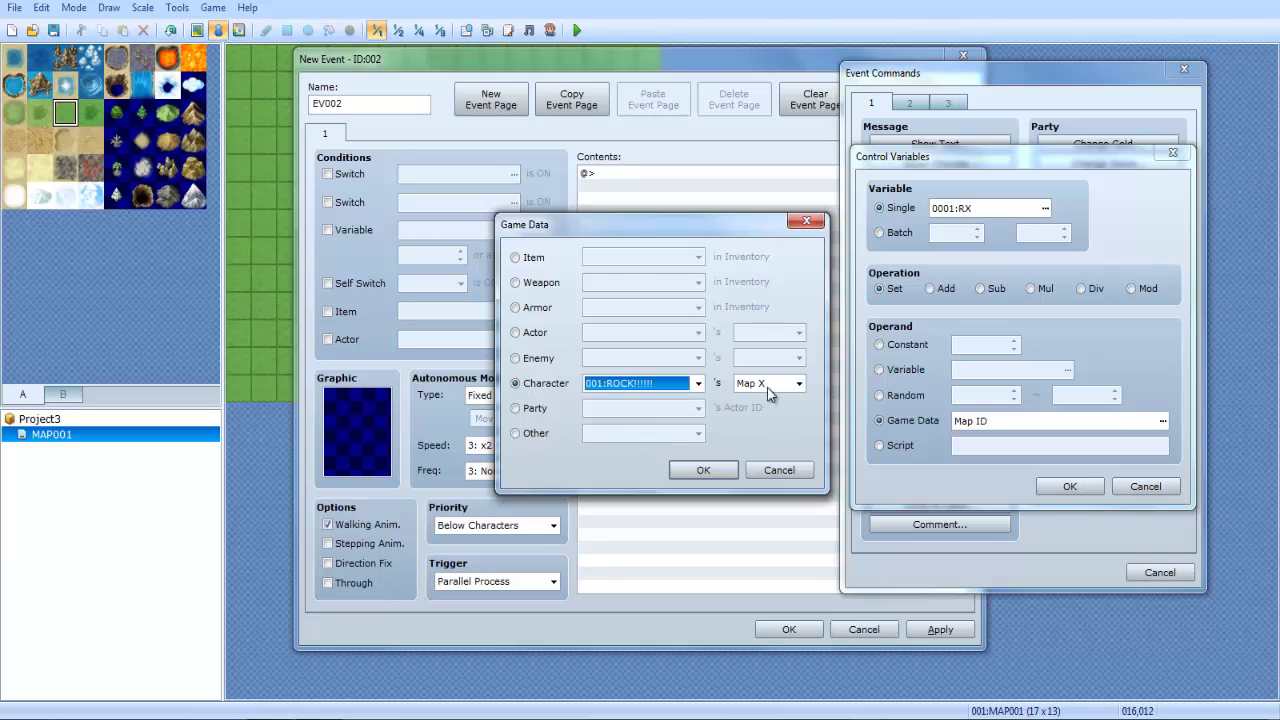
pyautogui.click(768, 388)
pyautogui.click(758, 401)
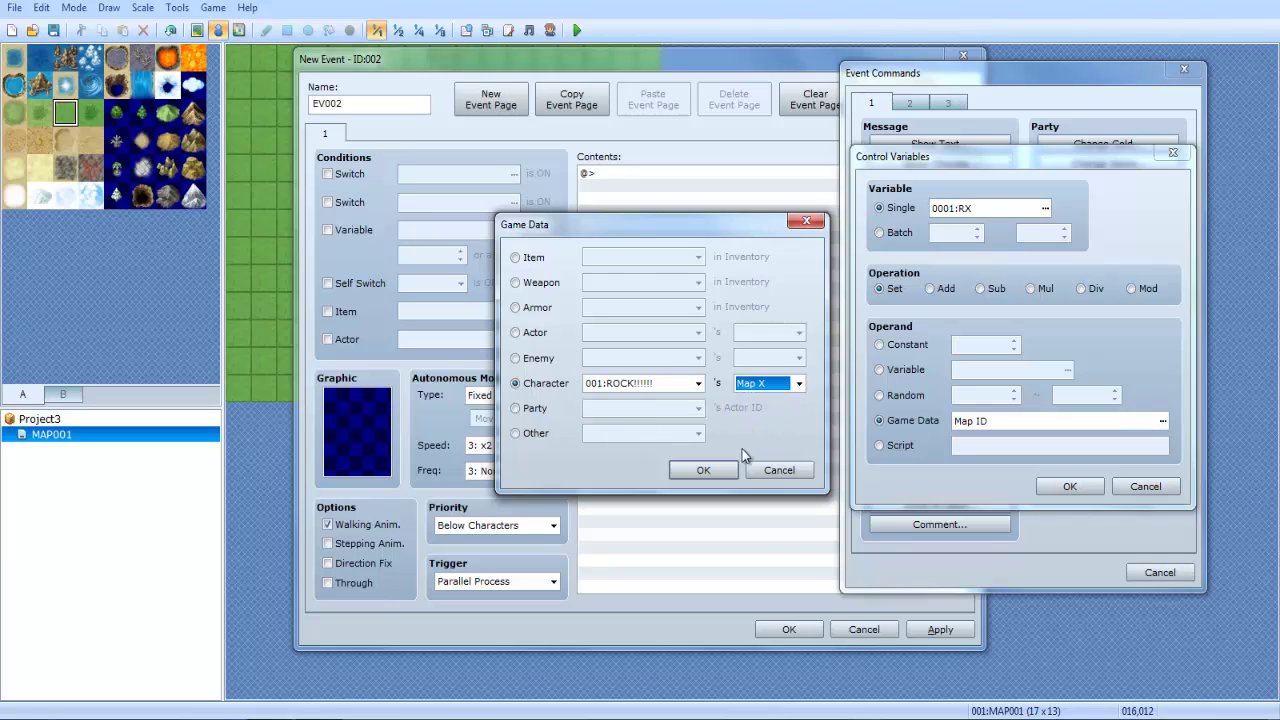
pyautogui.click(712, 479)
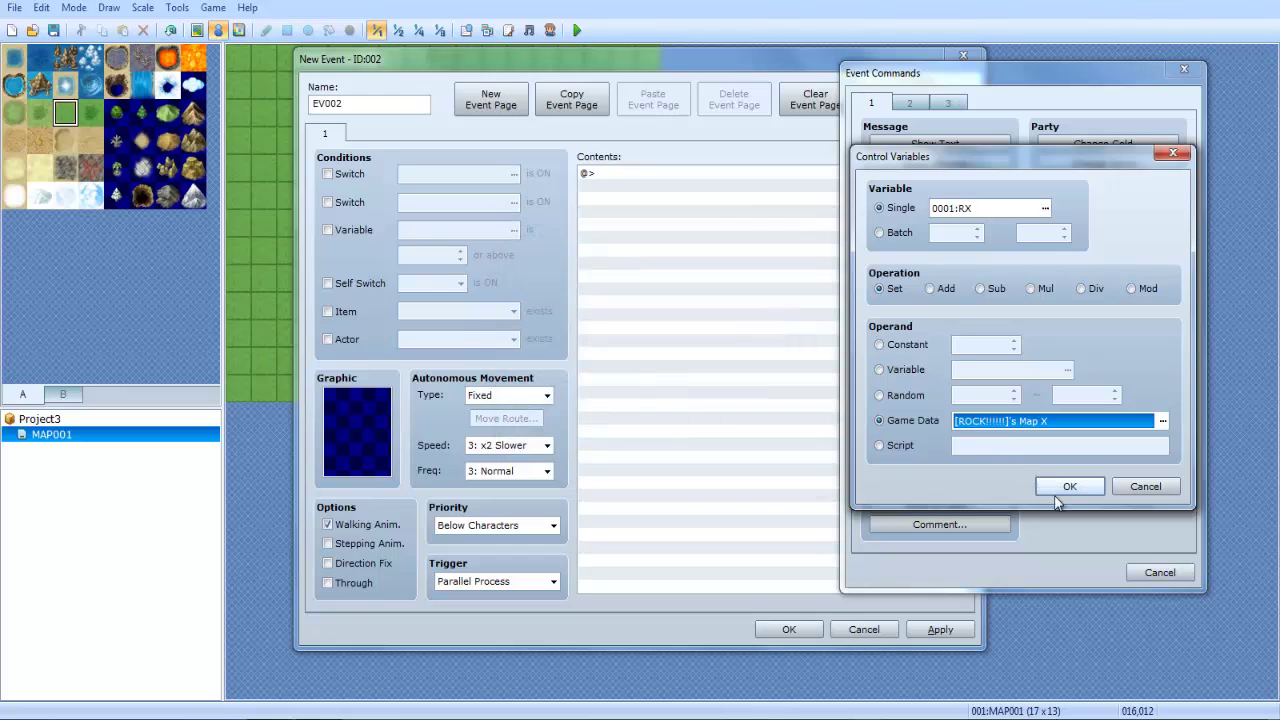
pyautogui.click(1058, 490)
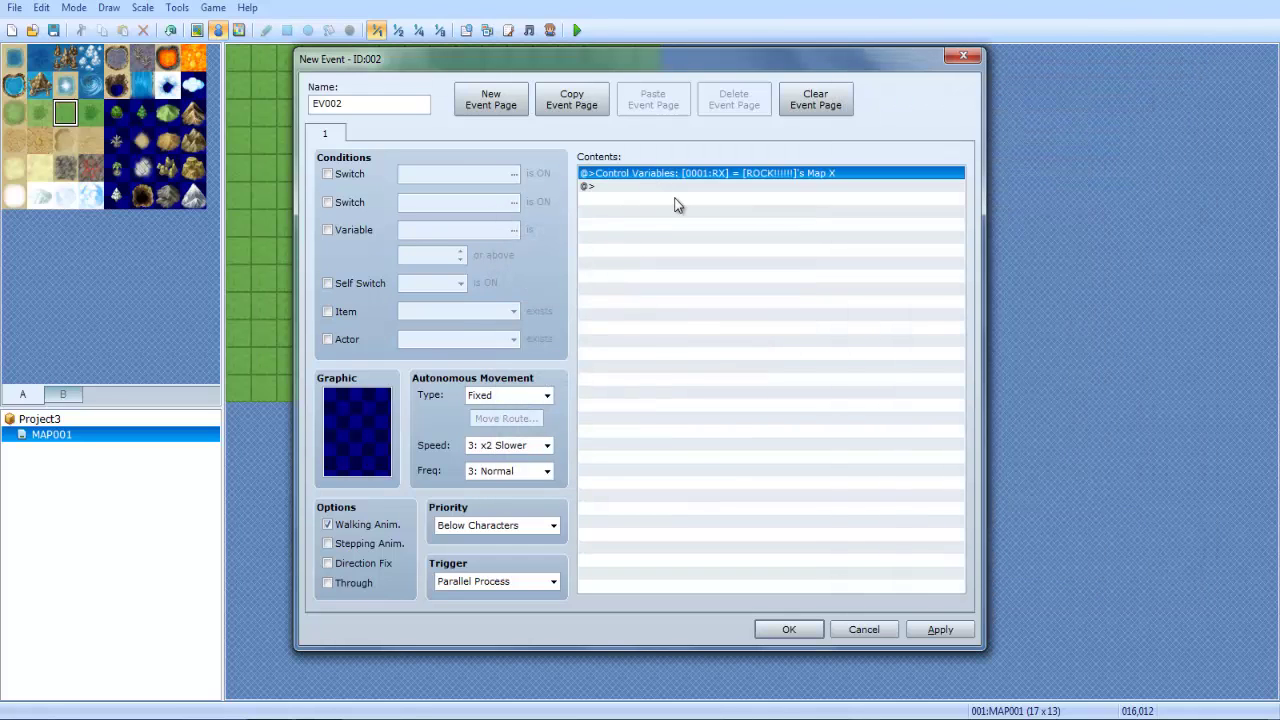
# Duplicate the RX Control Variables command and change the copy's variable to 0002:RY.
pyautogui.hotkey('ctrl', 'c')
pyautogui.hotkey('ctrl', 'v')
pyautogui.click(686, 186)
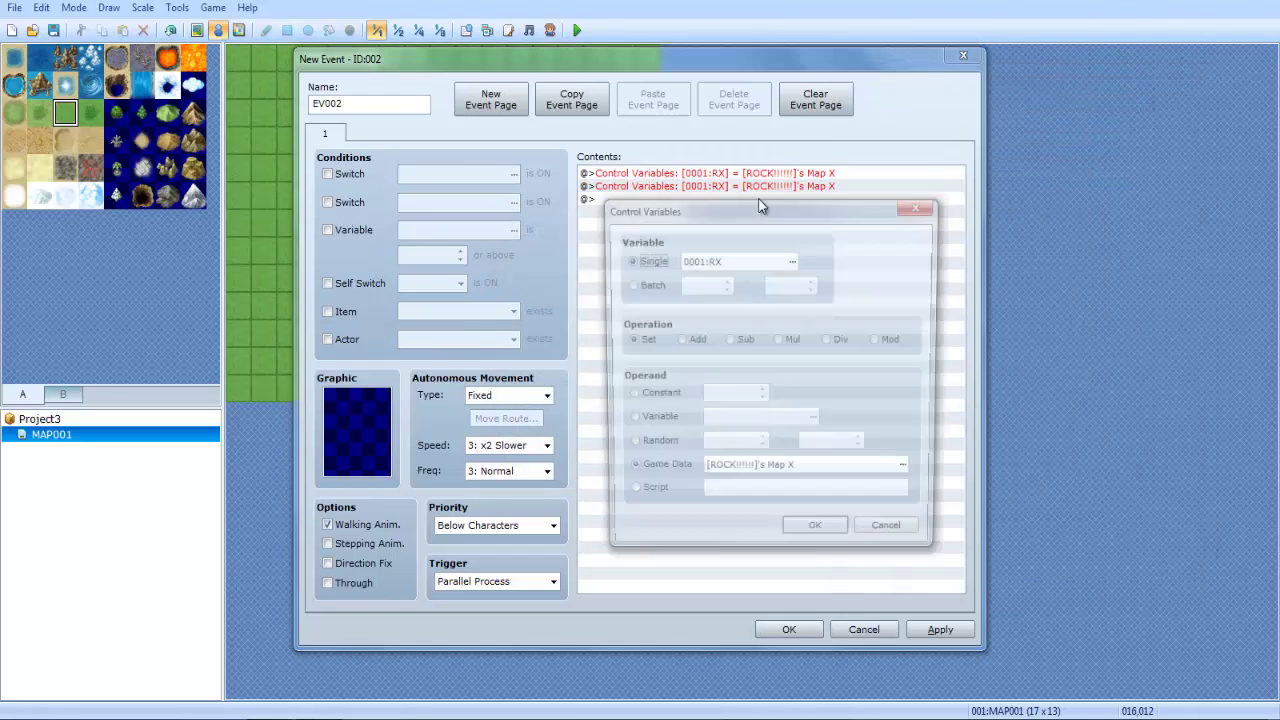
pyautogui.moveTo(905, 208); pyautogui.dragTo(1140, 161)
pyautogui.click(1012, 222)
pyautogui.click(1033, 216)
pyautogui.click(1030, 206)
pyautogui.doubleClick(1030, 206)
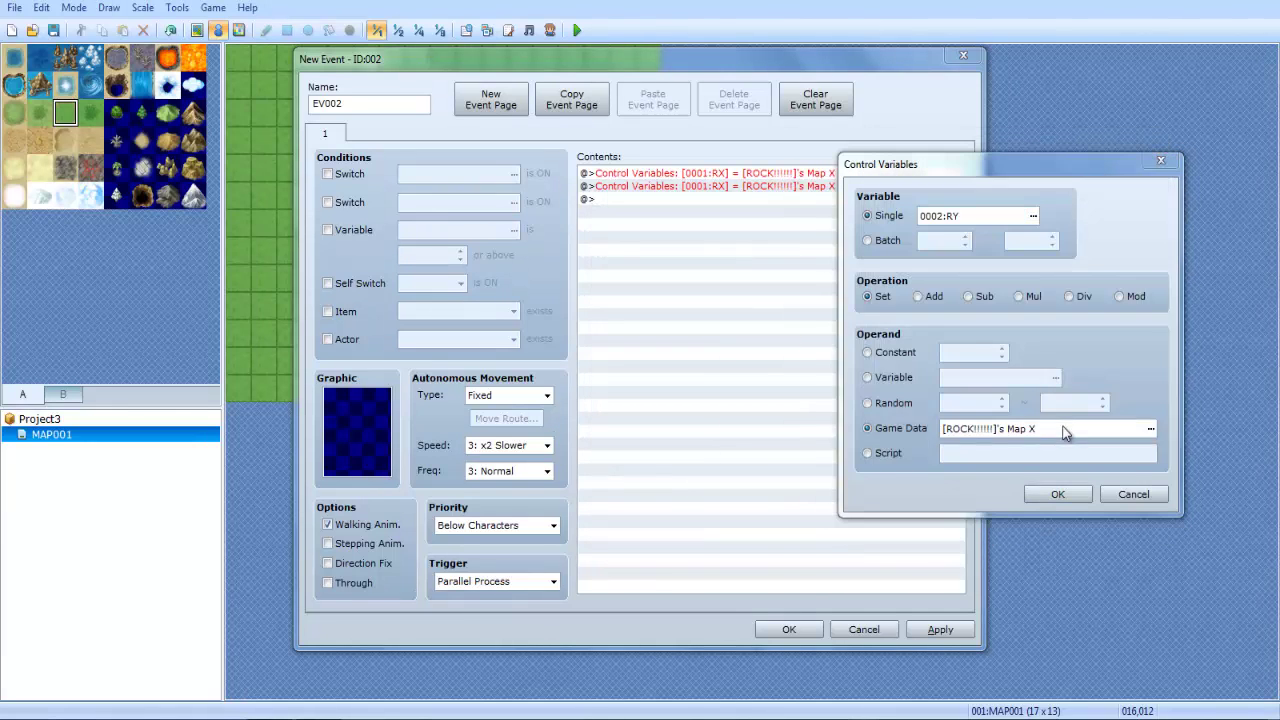
# Set RY to the game data value of the ROCK!!!!!! character's Map Y and save the parallel event.
pyautogui.click(1065, 430)
pyautogui.click(1117, 365)
pyautogui.click(1100, 394)
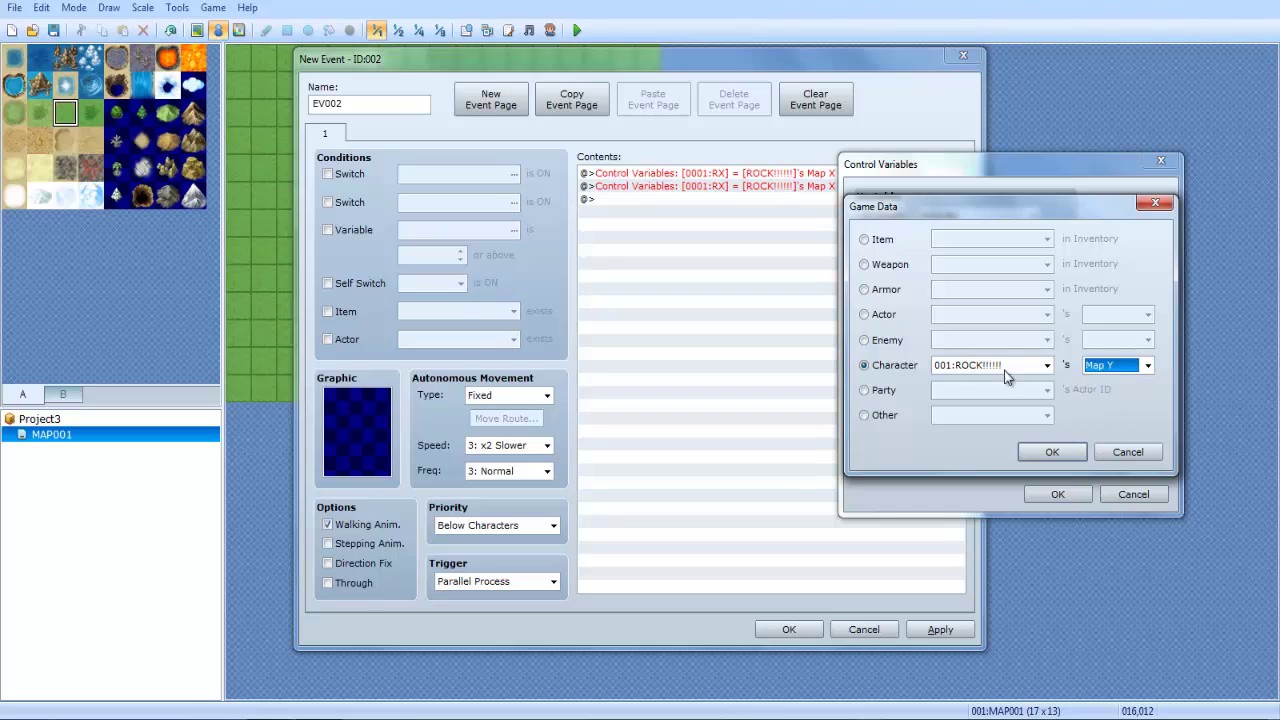
pyautogui.click(1050, 454)
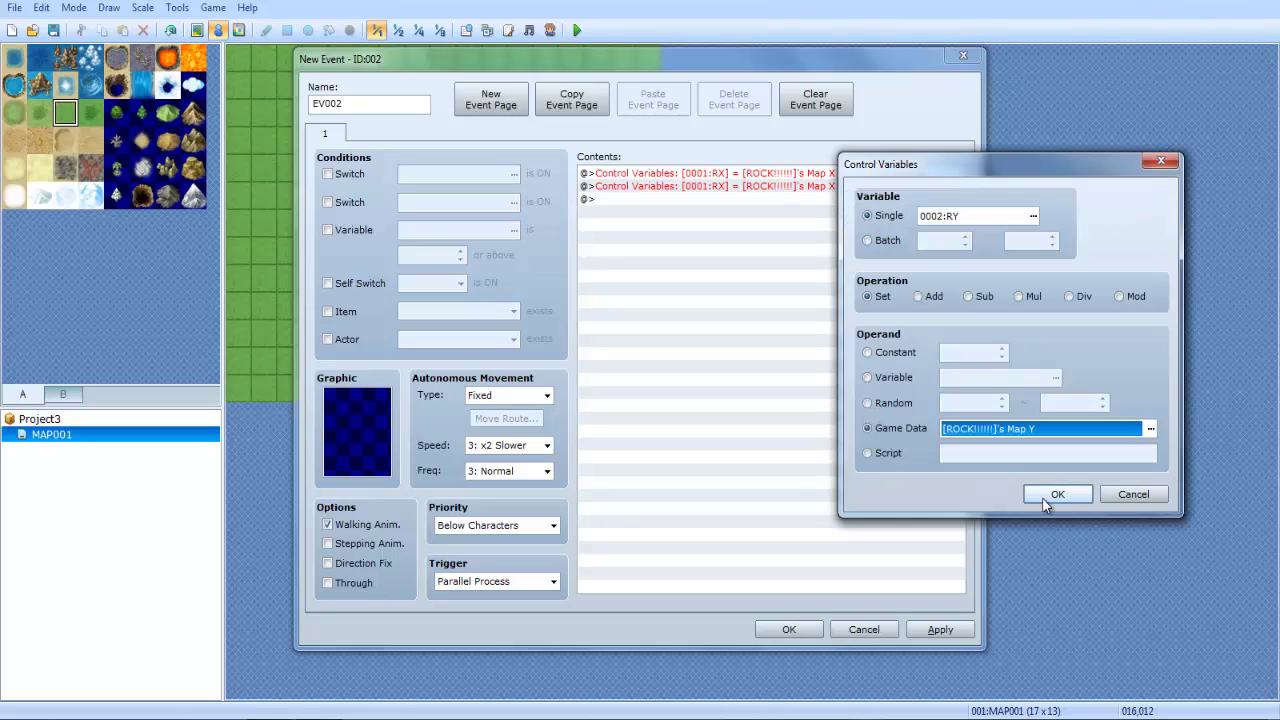
pyautogui.click(1050, 497)
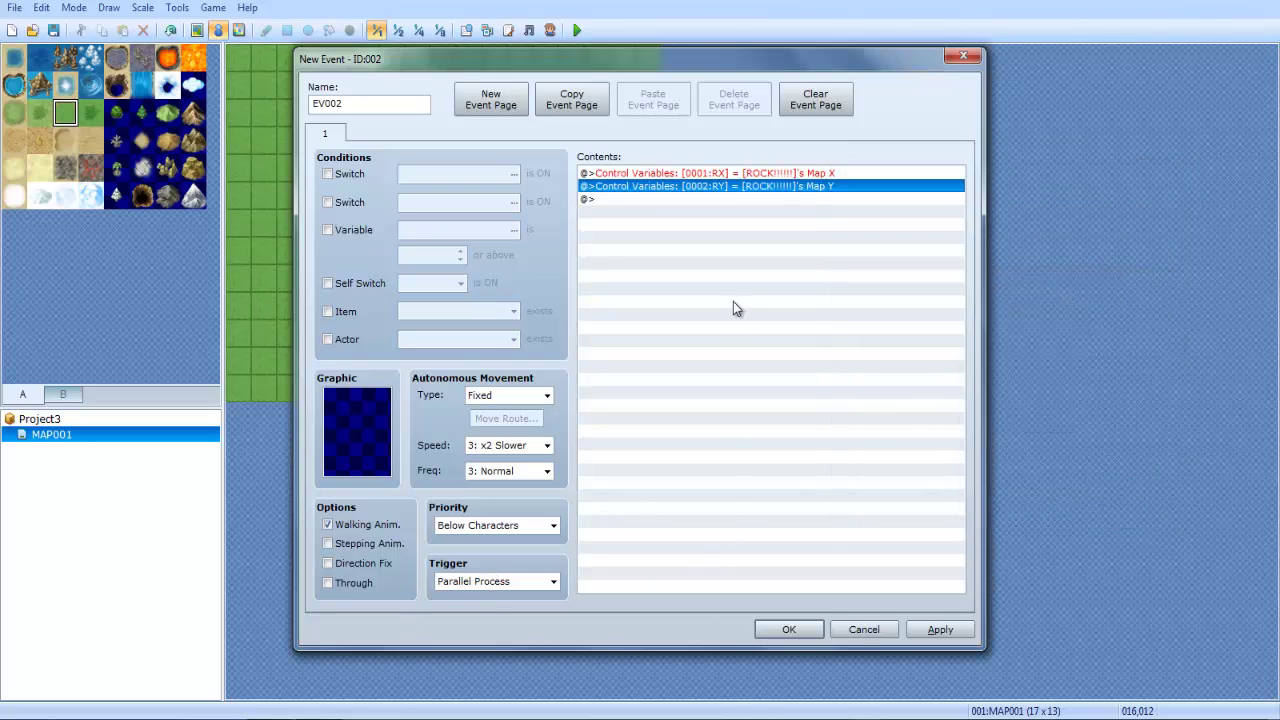
pyautogui.doubleClick(703, 279)
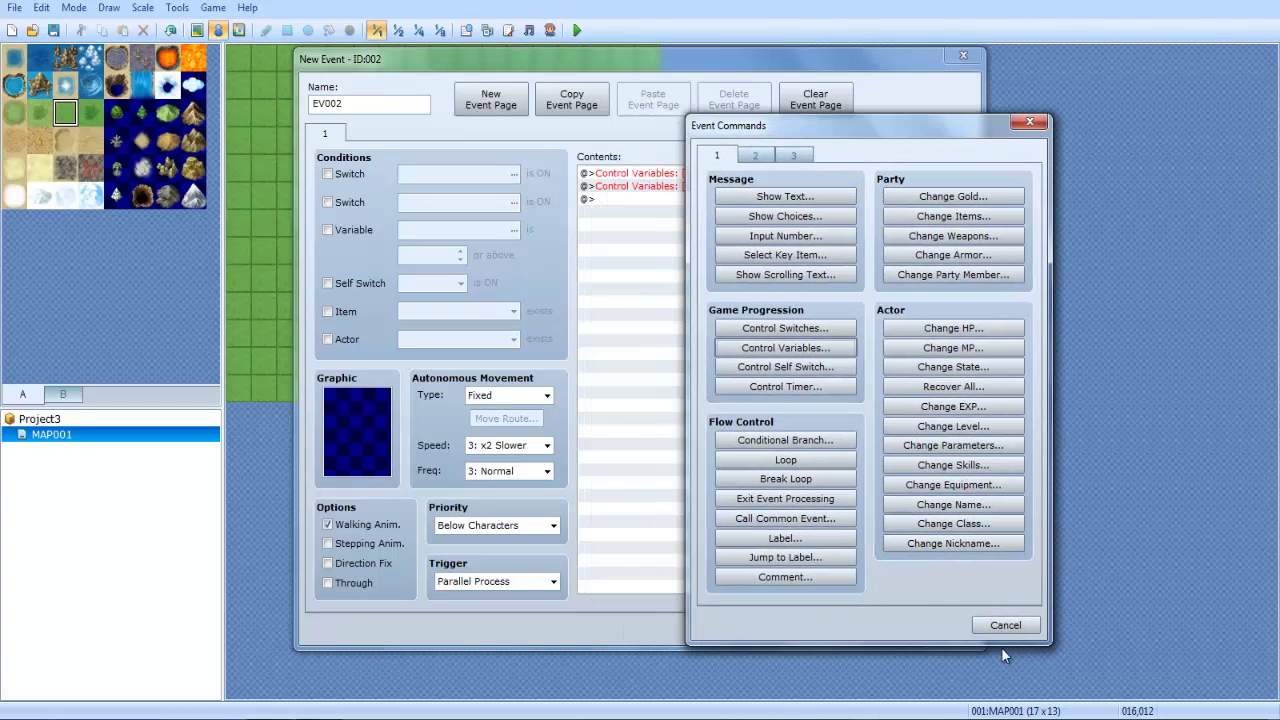
pyautogui.click(1005, 627)
pyautogui.click(786, 626)
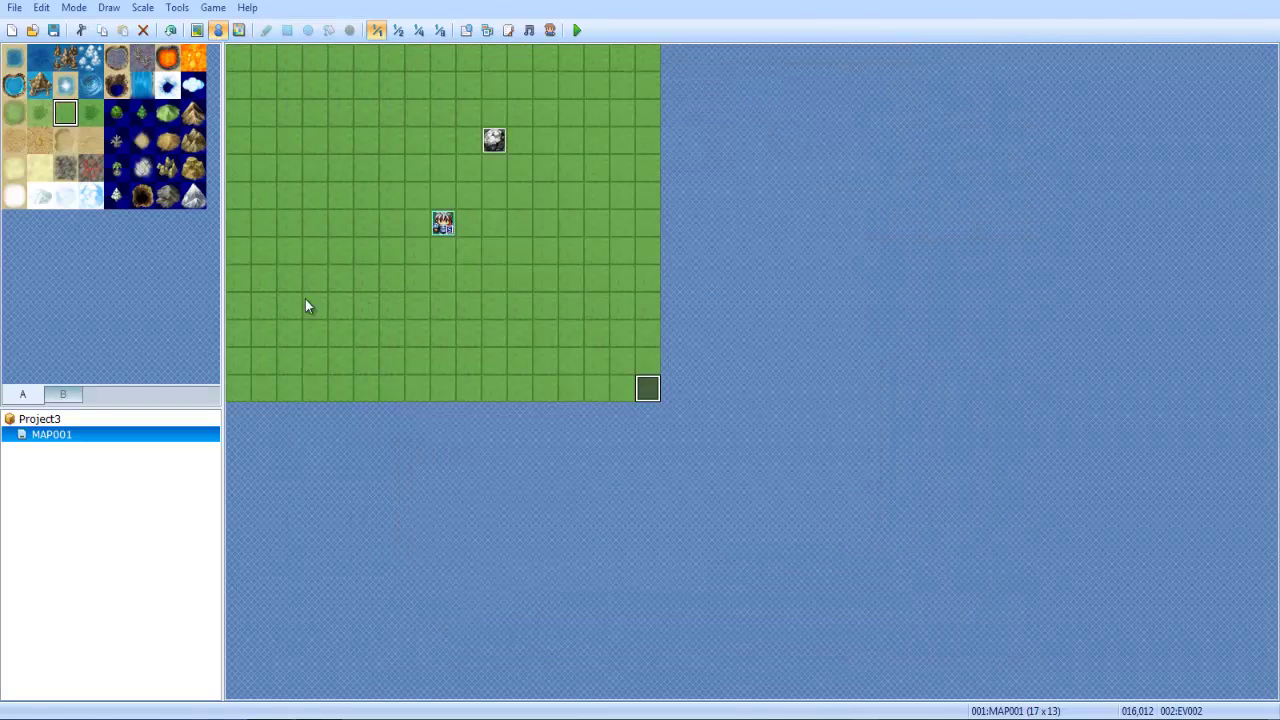
# Create an event named SWITCH near the map's lower-left corner, using the green floor button graphic from !Switch1.
pyautogui.click(298, 299)
pyautogui.doubleClick(298, 299)
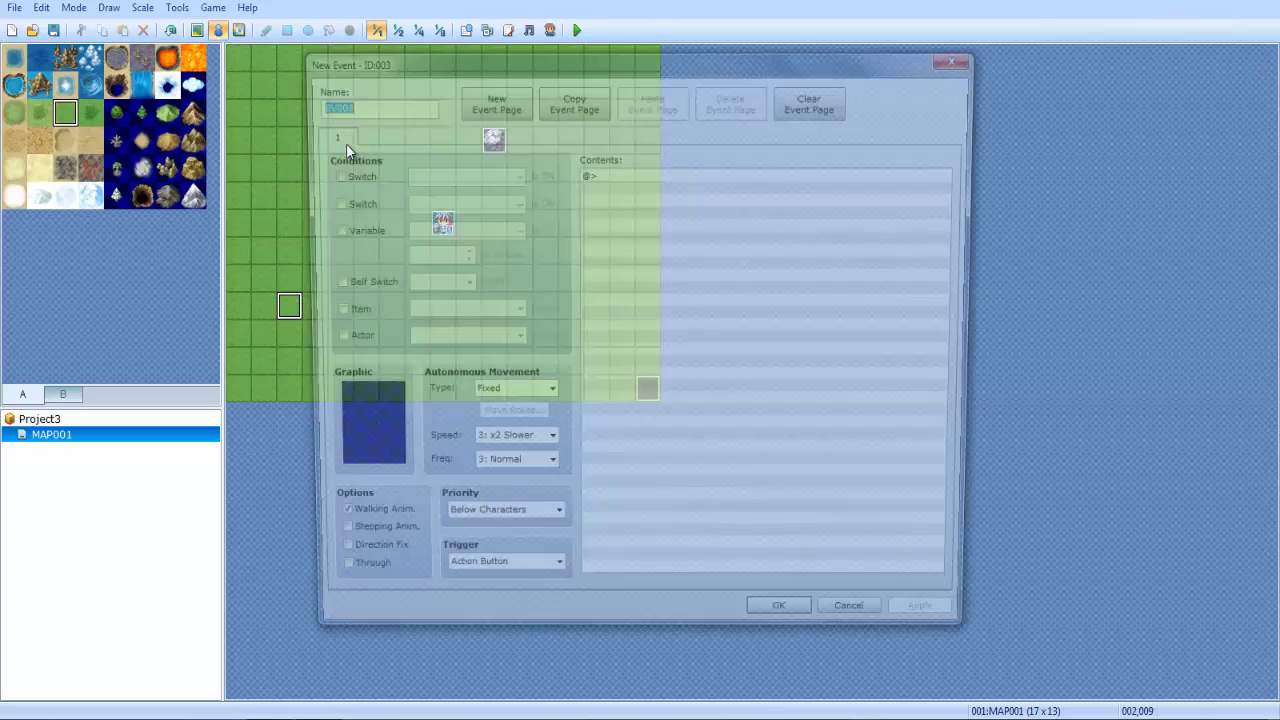
pyautogui.write('SWITCH')
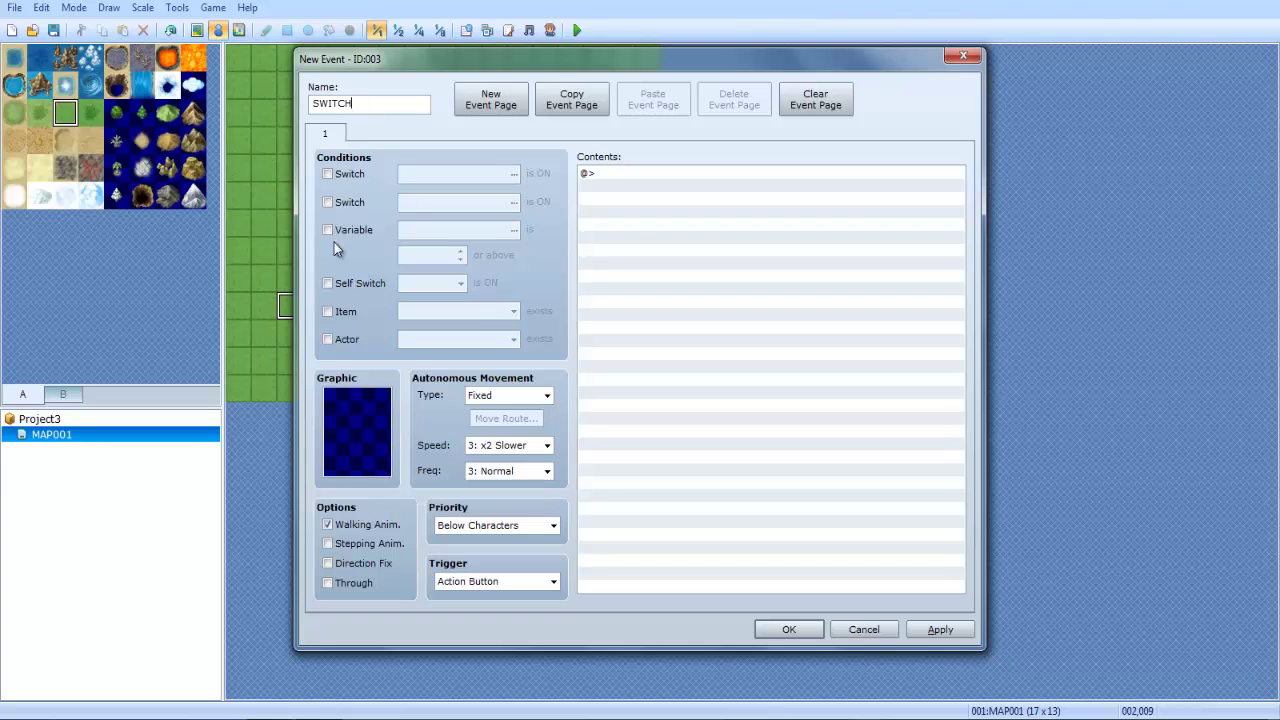
pyautogui.doubleClick(355, 455)
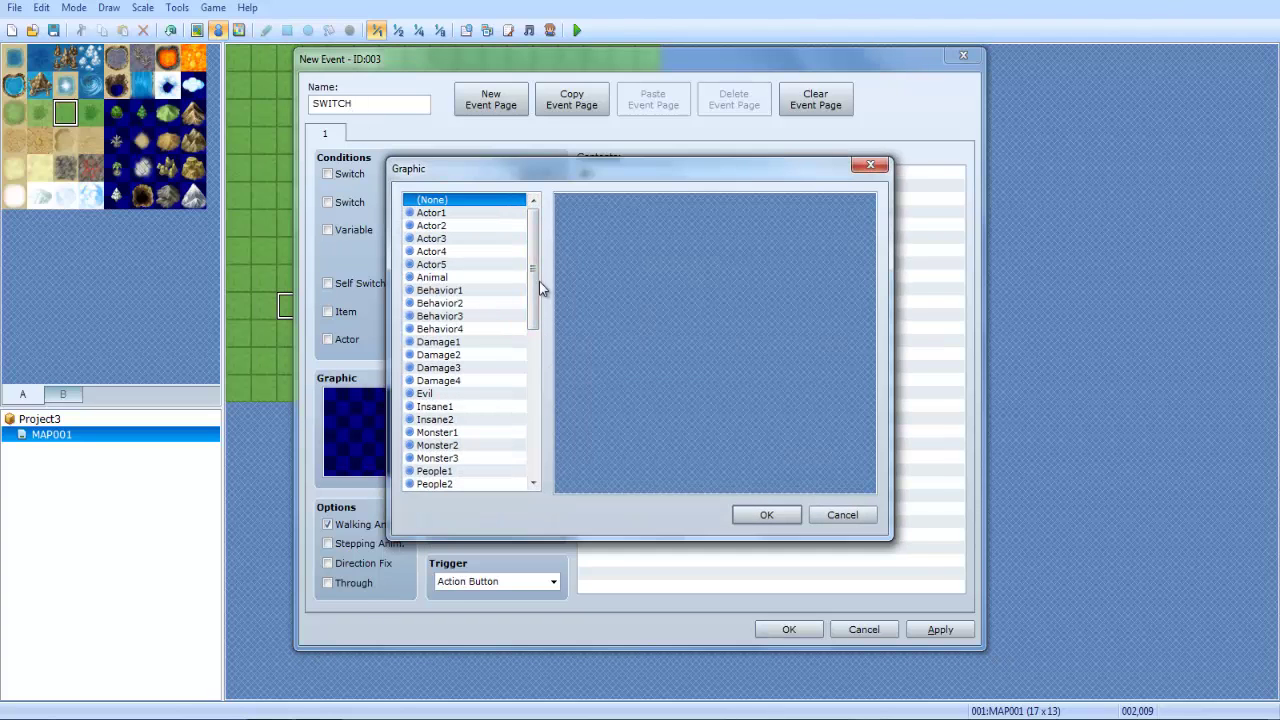
pyautogui.moveTo(538, 286); pyautogui.dragTo(536, 412)
pyautogui.click(455, 458)
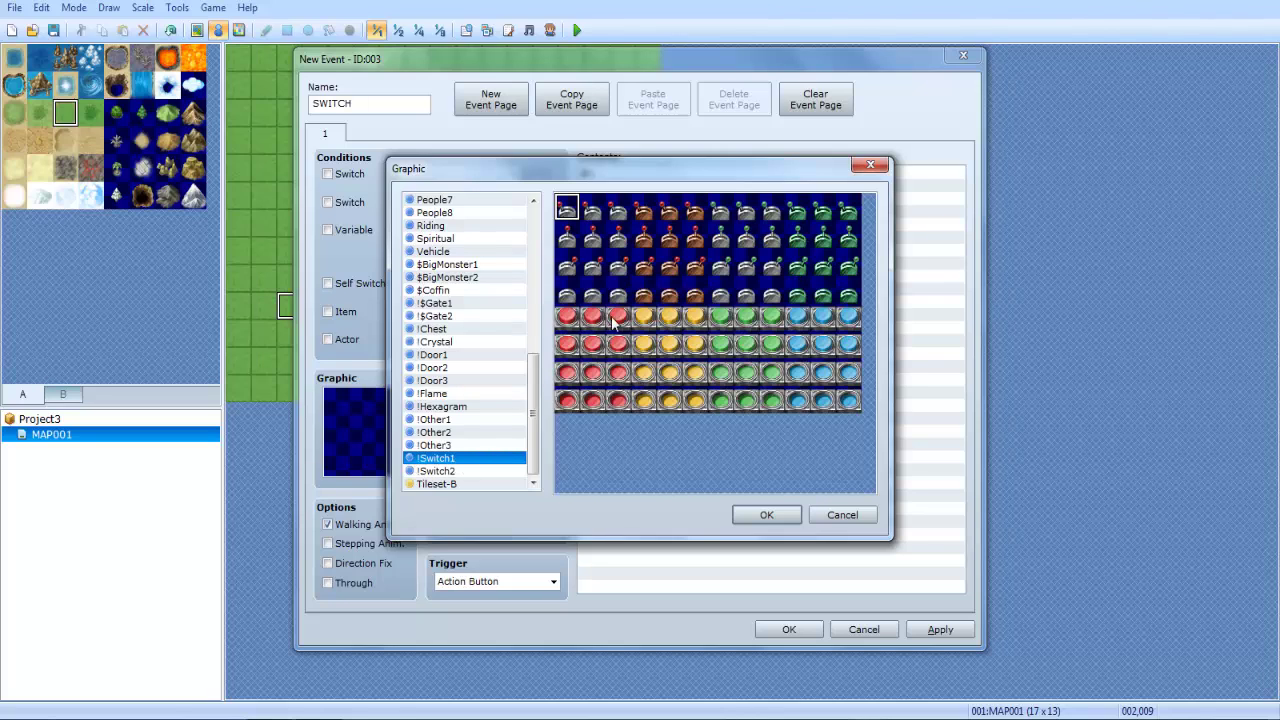
pyautogui.doubleClick(748, 320)
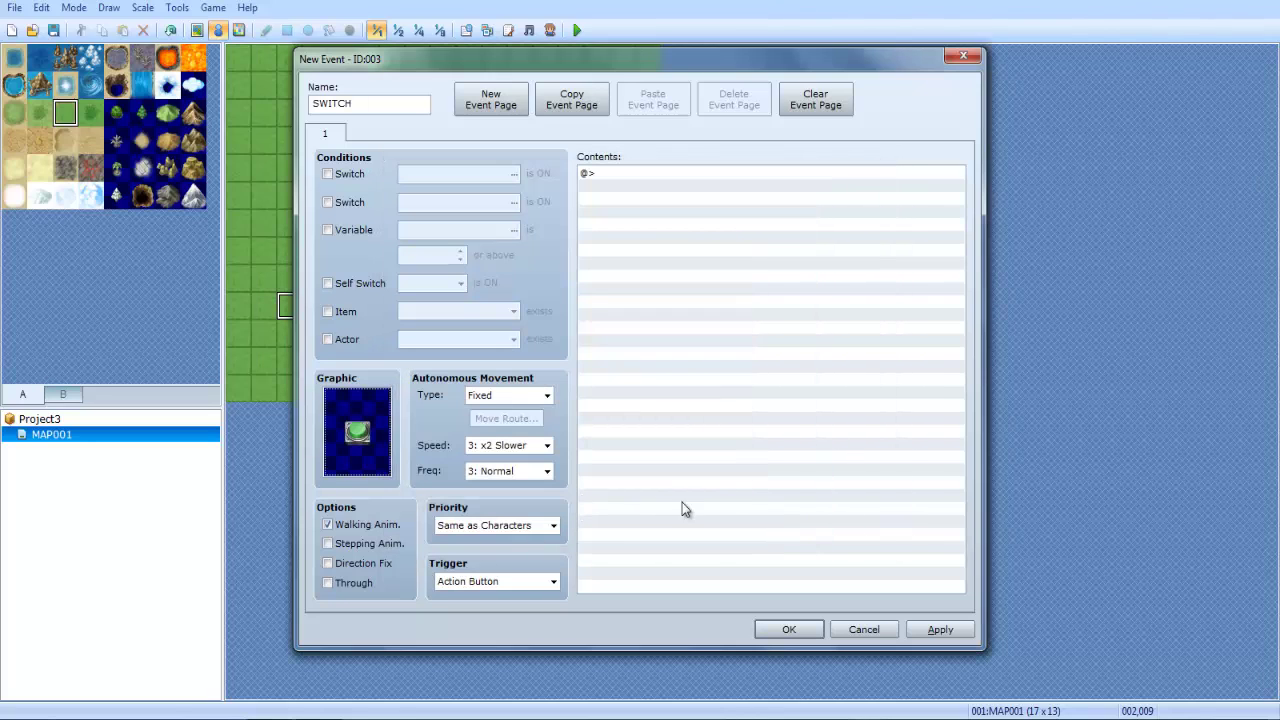
pyautogui.click(674, 371)
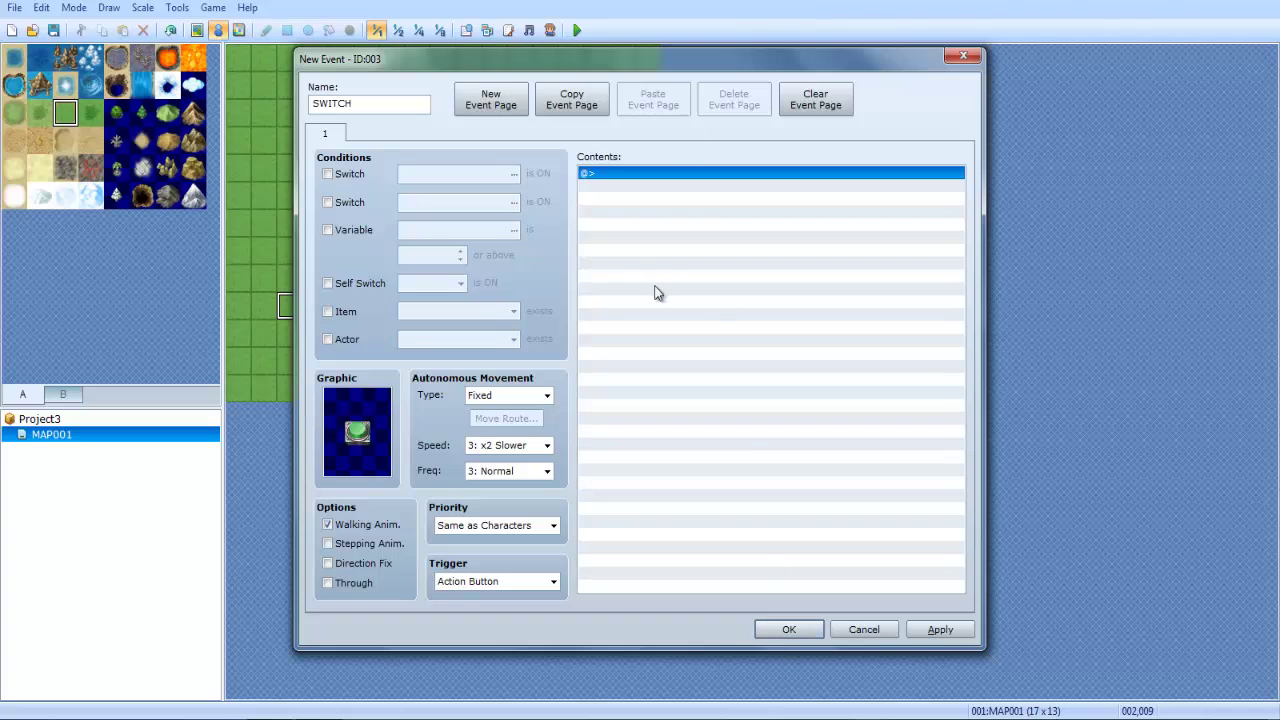
pyautogui.click(770, 629)
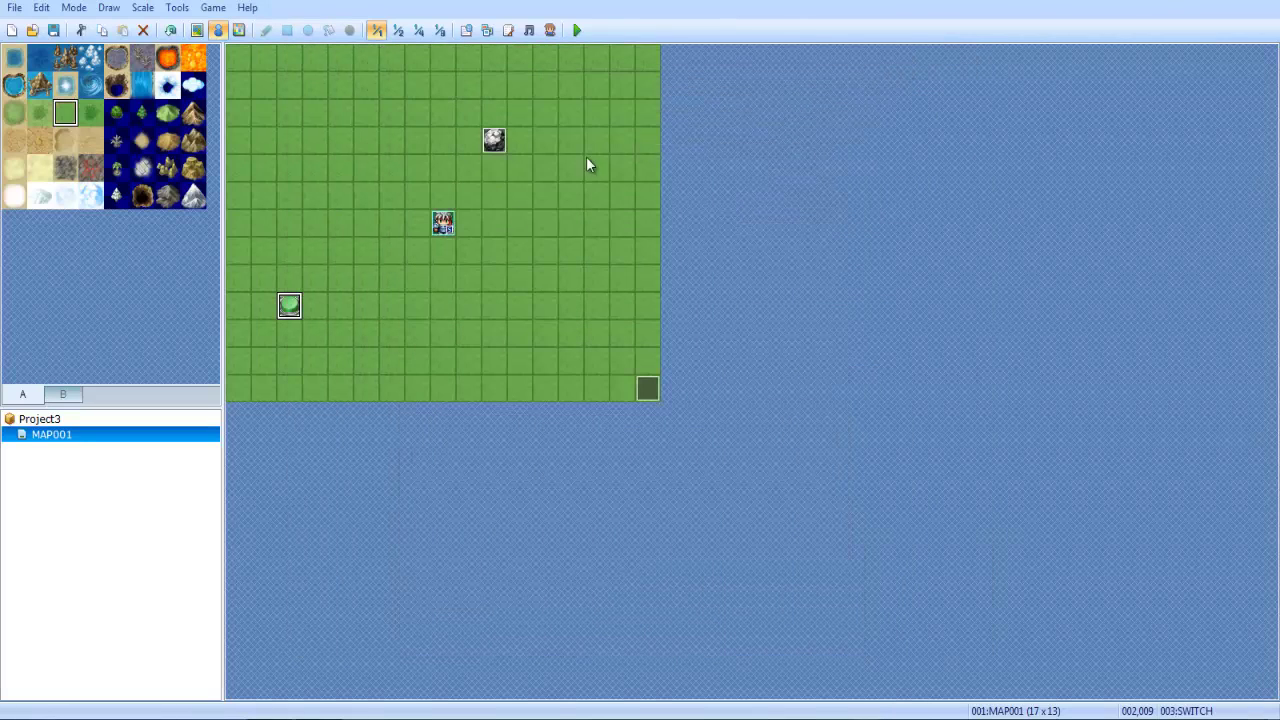
# Reopen parallel event EV002 and duplicate its RX and RY Control Variables commands below the originals.
pyautogui.doubleClick(648, 390)
pyautogui.doubleClick(646, 243)
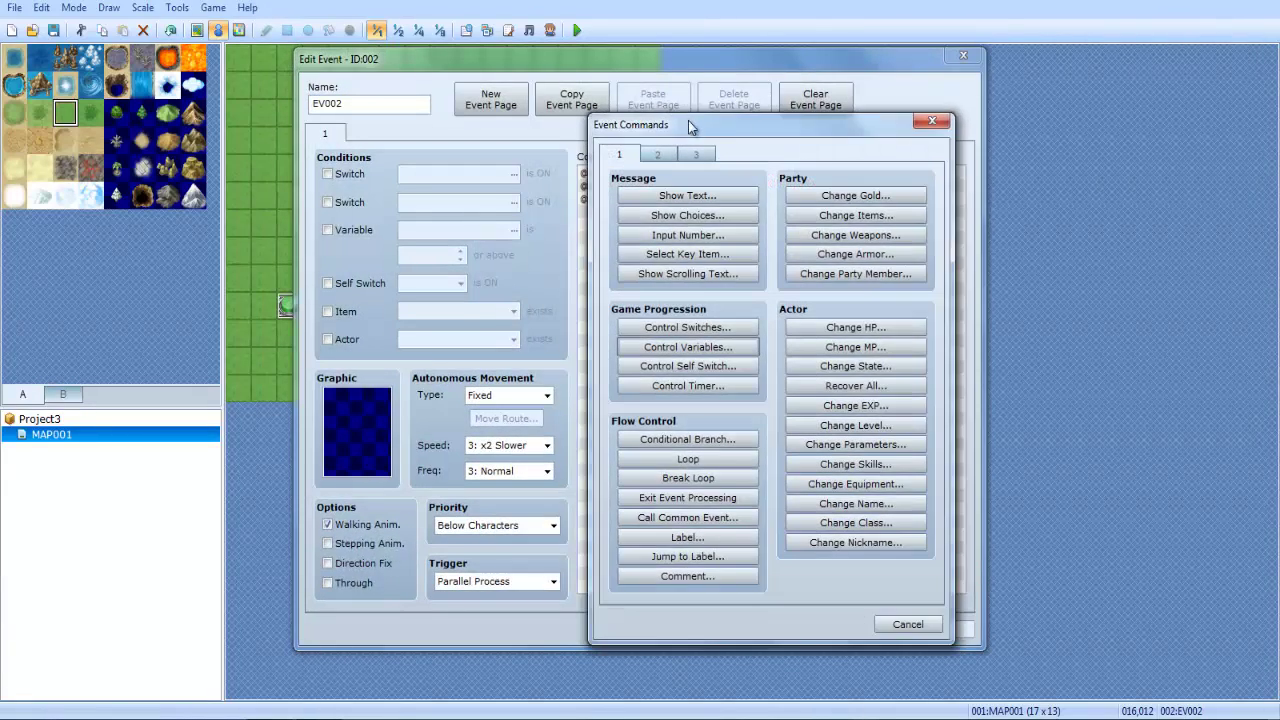
pyautogui.moveTo(728, 127); pyautogui.dragTo(901, 94)
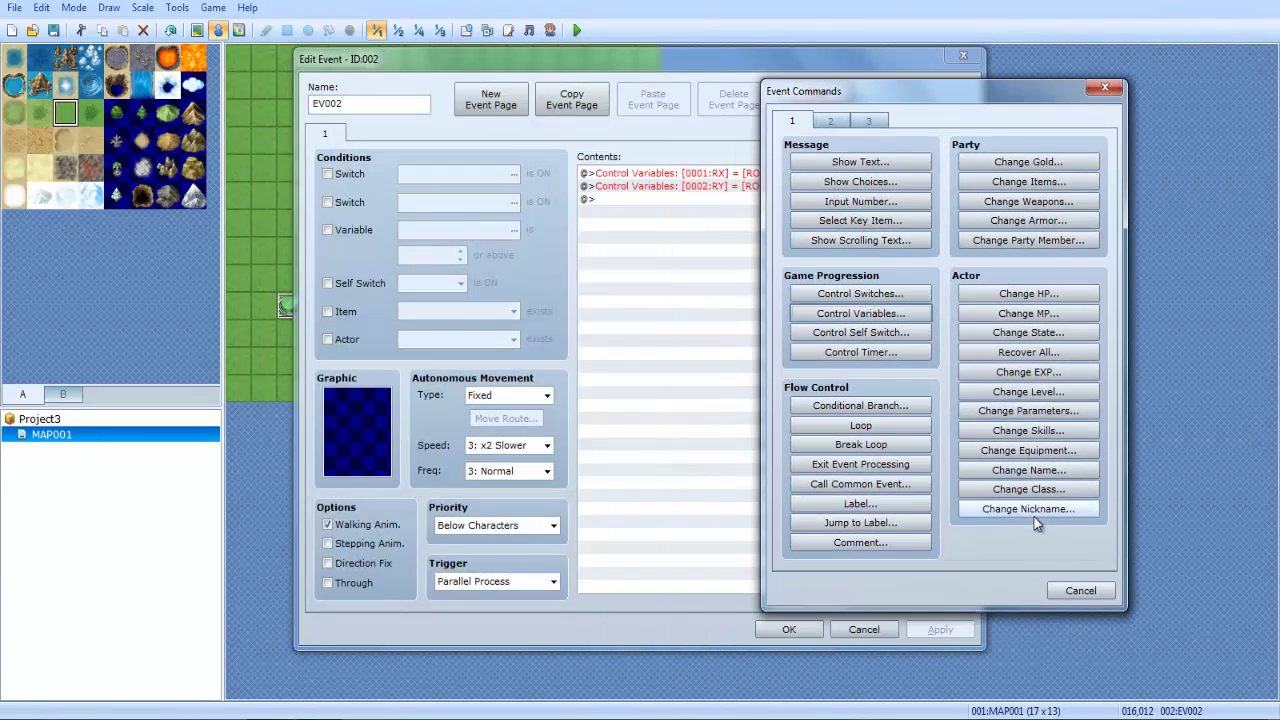
pyautogui.click(1080, 590)
pyautogui.click(716, 182)
pyautogui.click(720, 201)
pyautogui.hotkey('ctrl', 'v')
# Name variable 0003 SX and variable 0004 SY, and assign 0003:SX to the copied RX command.
pyautogui.doubleClick(770, 198)
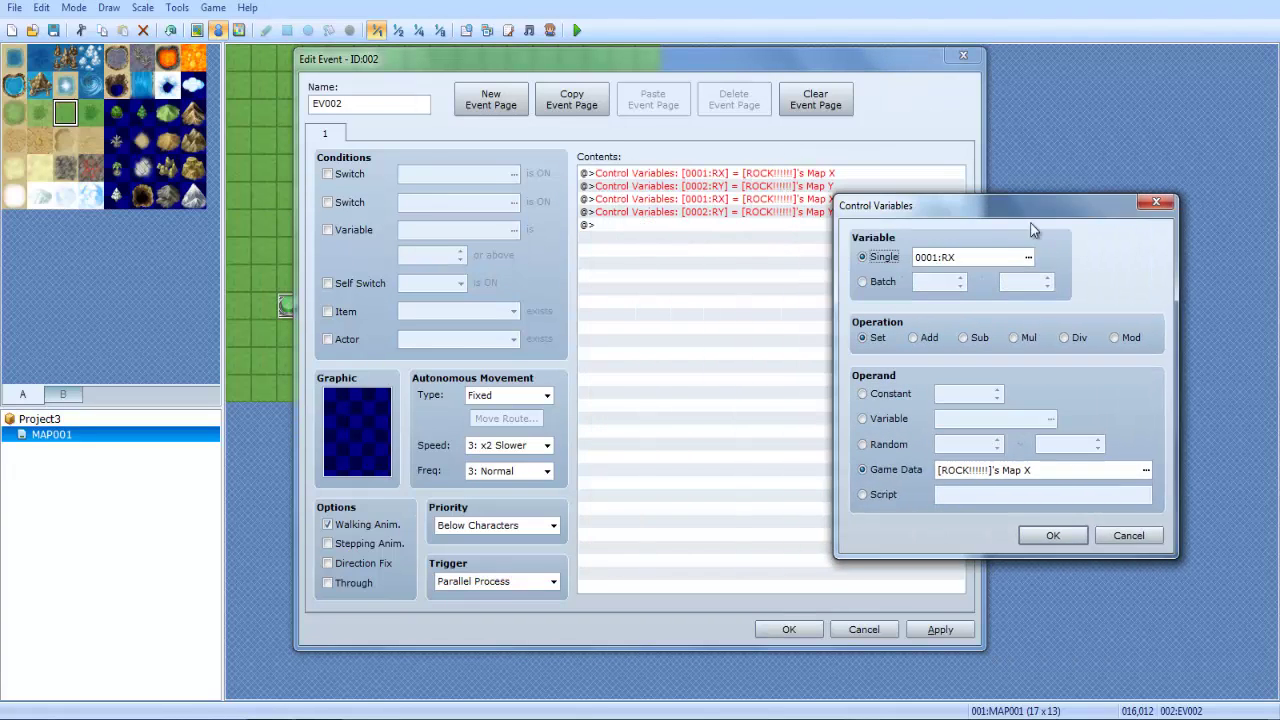
pyautogui.click(1028, 257)
pyautogui.click(1020, 261)
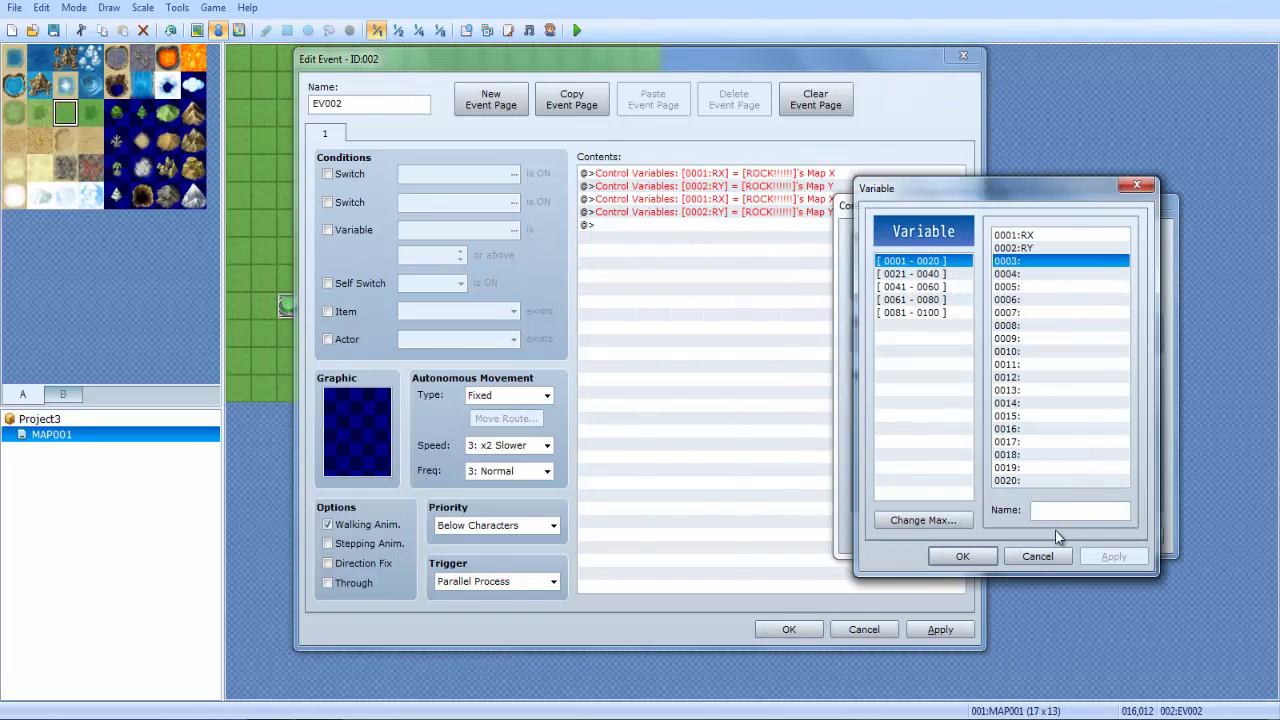
pyautogui.write('SX')
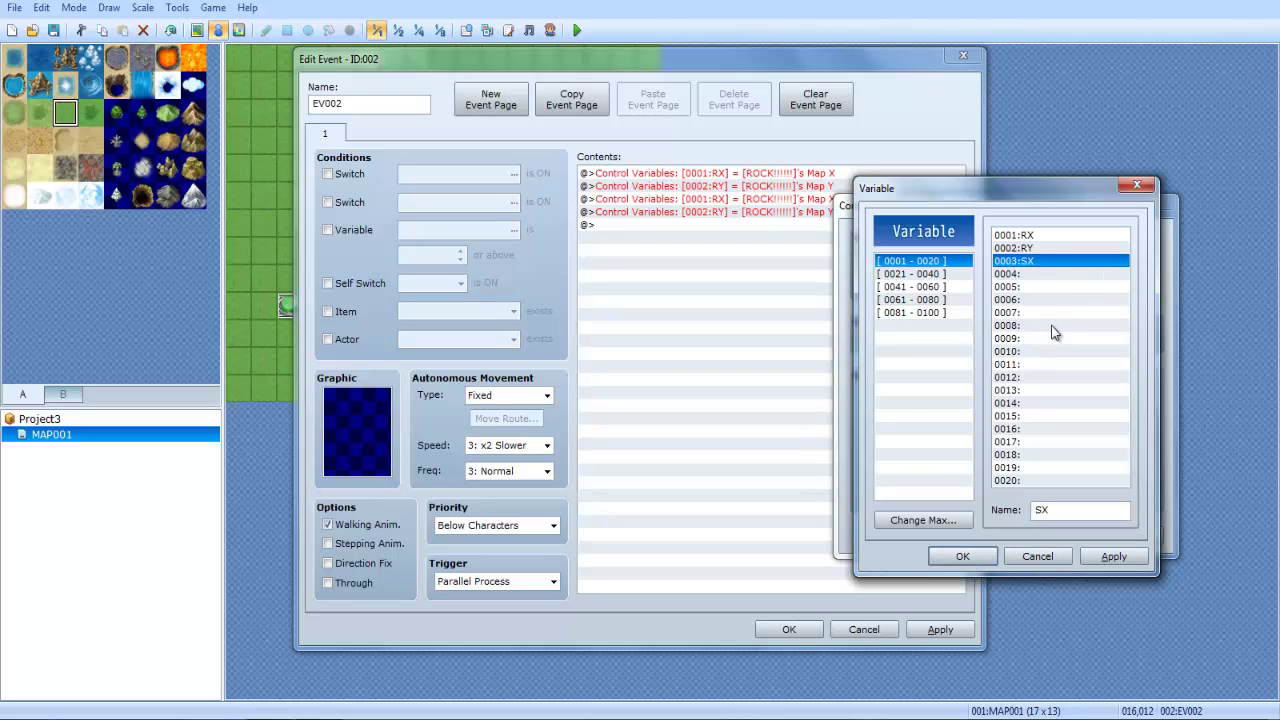
pyautogui.press('Down')
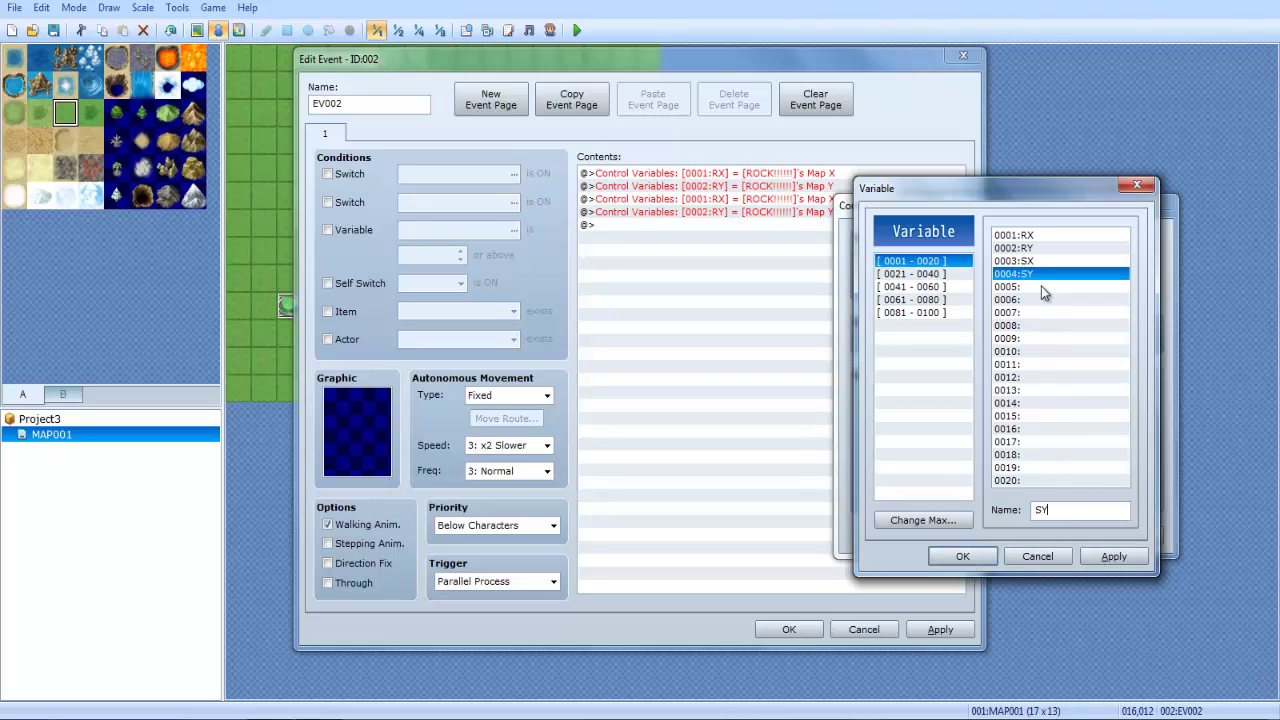
pyautogui.press('Up')
pyautogui.click(975, 555)
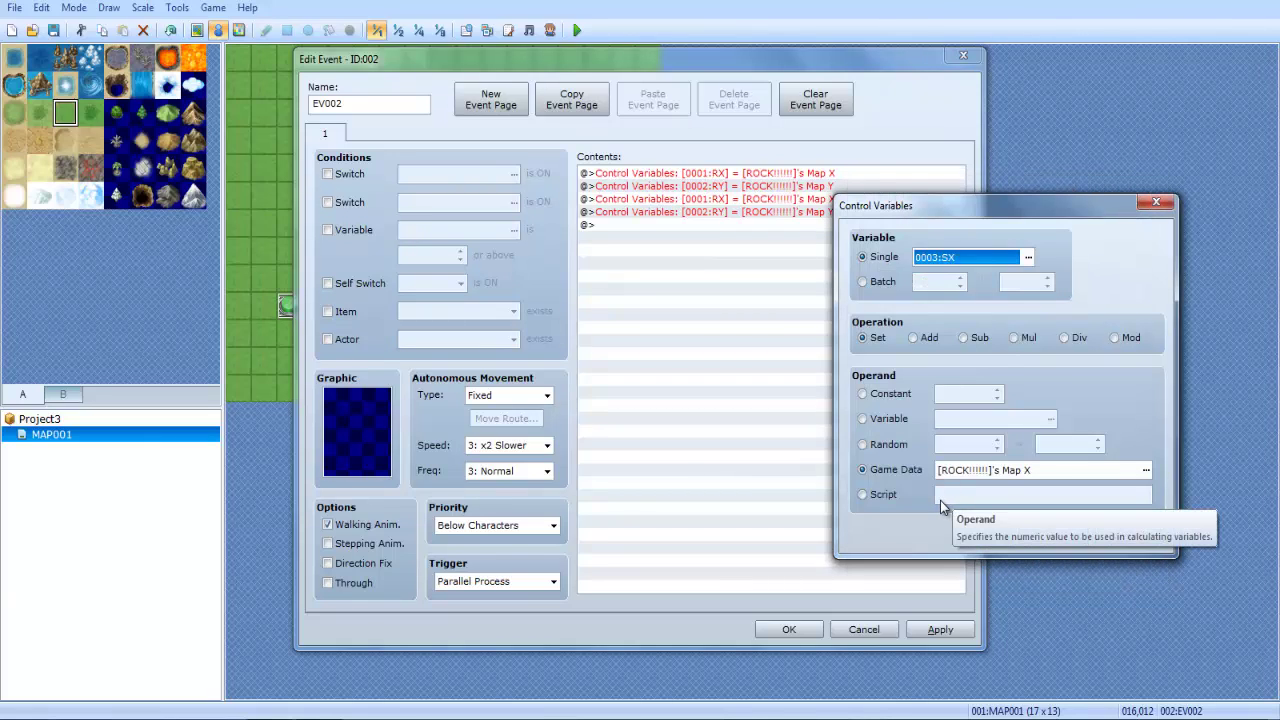
# Set SX to the game data value of the SWITCH character's Map X and update the command.
pyautogui.click(980, 470)
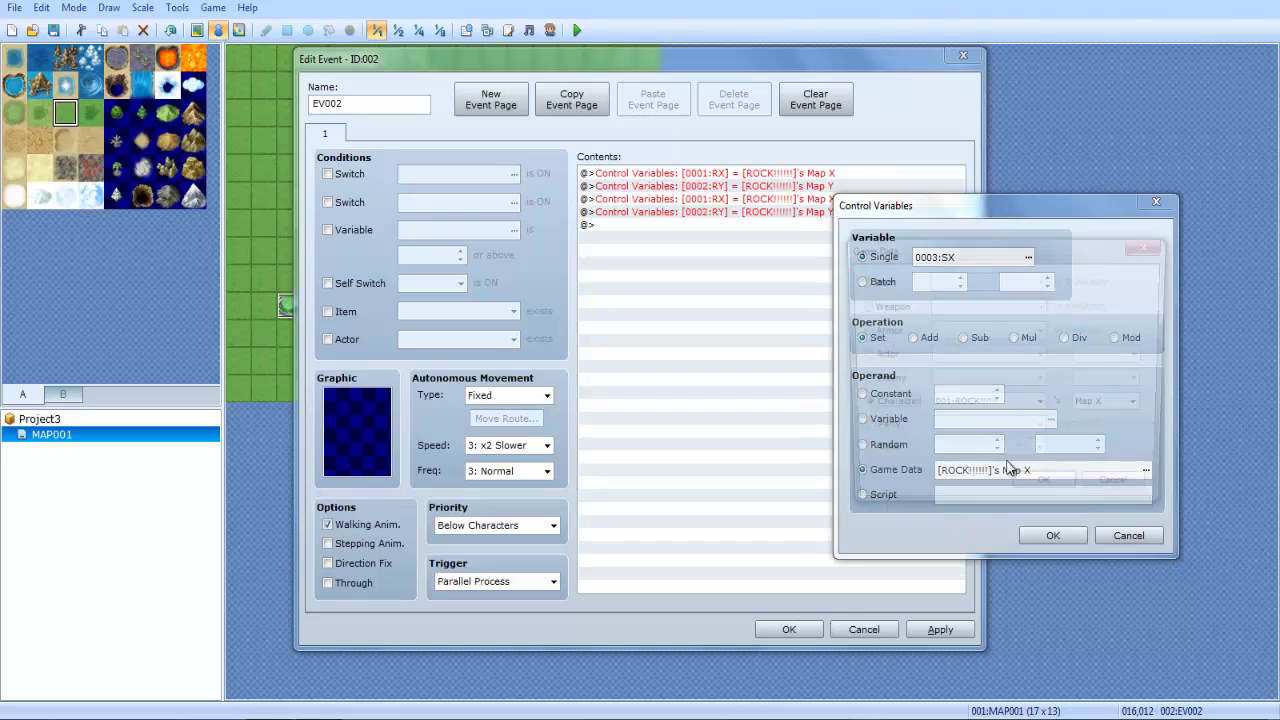
pyautogui.click(980, 406)
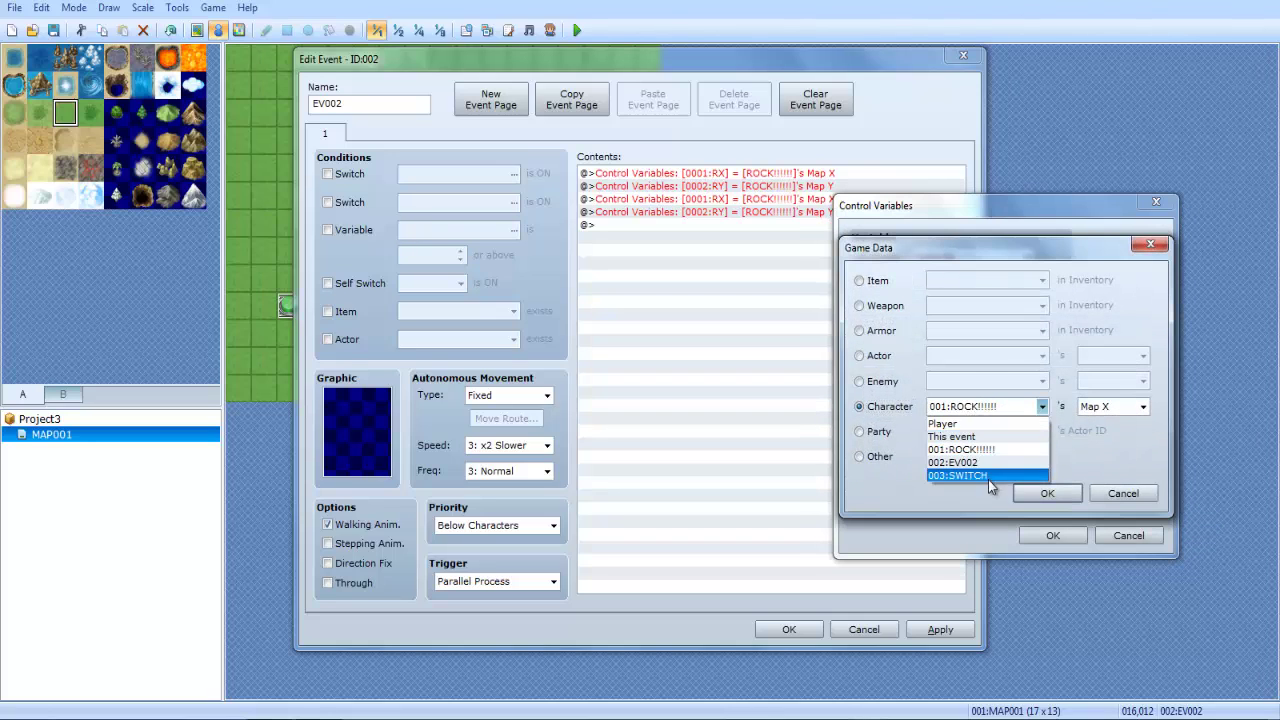
pyautogui.click(985, 475)
pyautogui.click(1047, 493)
pyautogui.click(966, 260)
pyautogui.click(1022, 533)
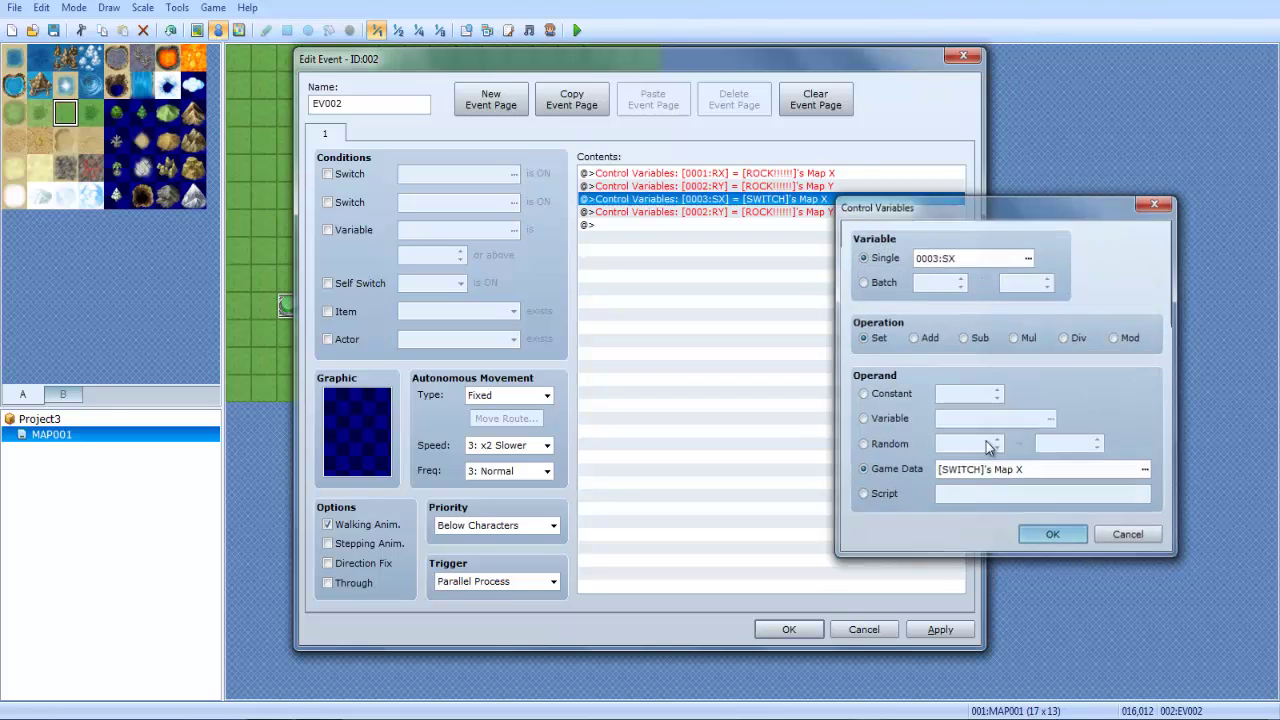
# Change the copied RY command to set 0004:SY to the SWITCH character's Map Y.
pyautogui.doubleClick(838, 212)
pyautogui.click(793, 260)
pyautogui.doubleClick(806, 277)
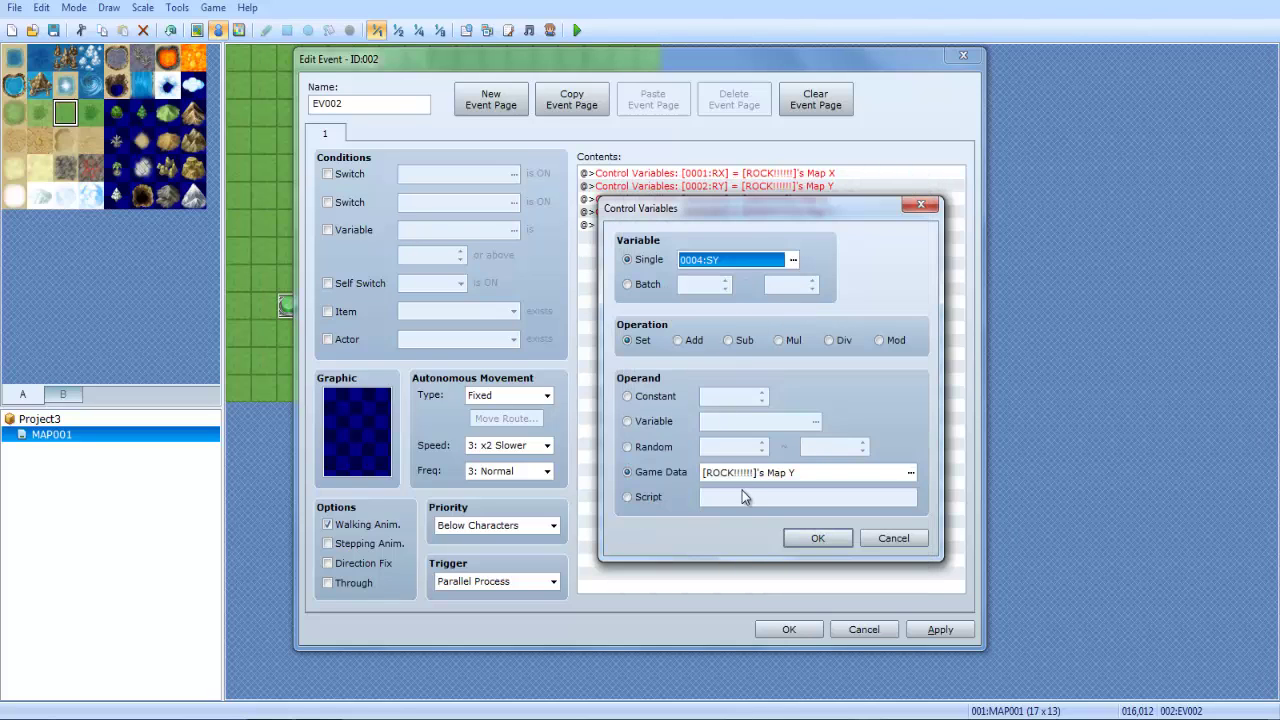
pyautogui.click(752, 471)
pyautogui.click(750, 409)
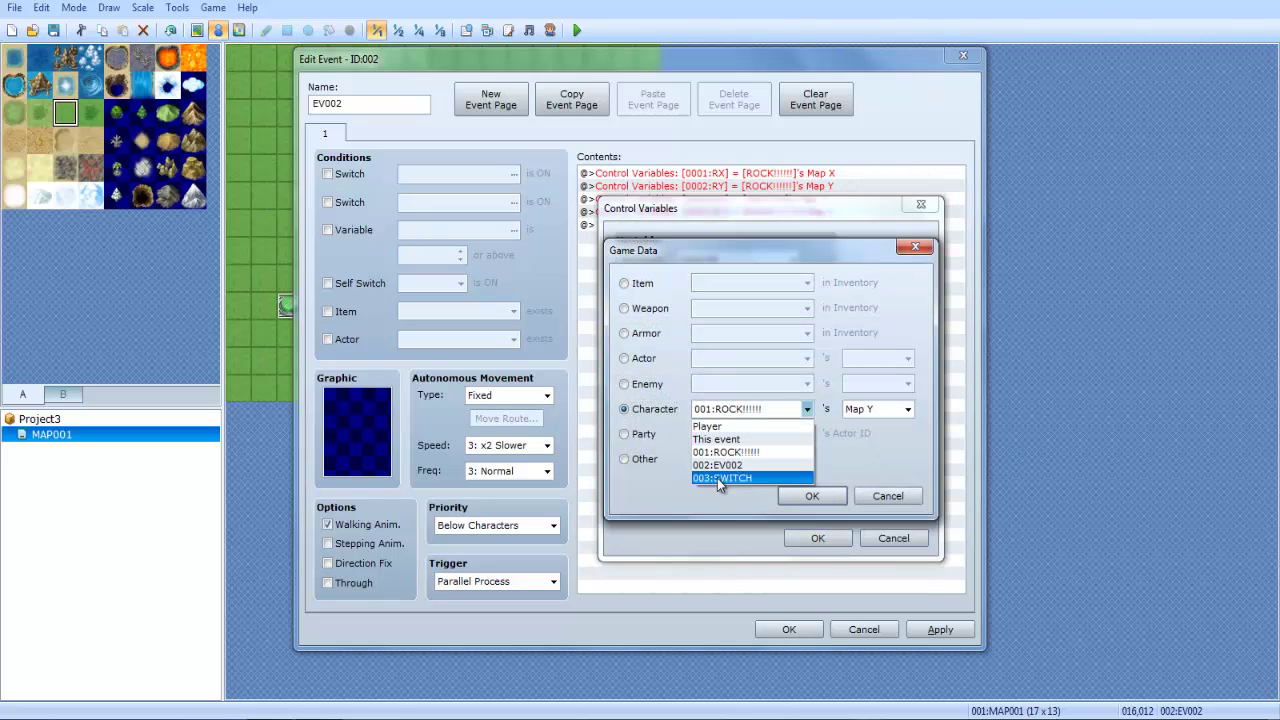
pyautogui.click(718, 480)
pyautogui.click(870, 409)
pyautogui.click(866, 422)
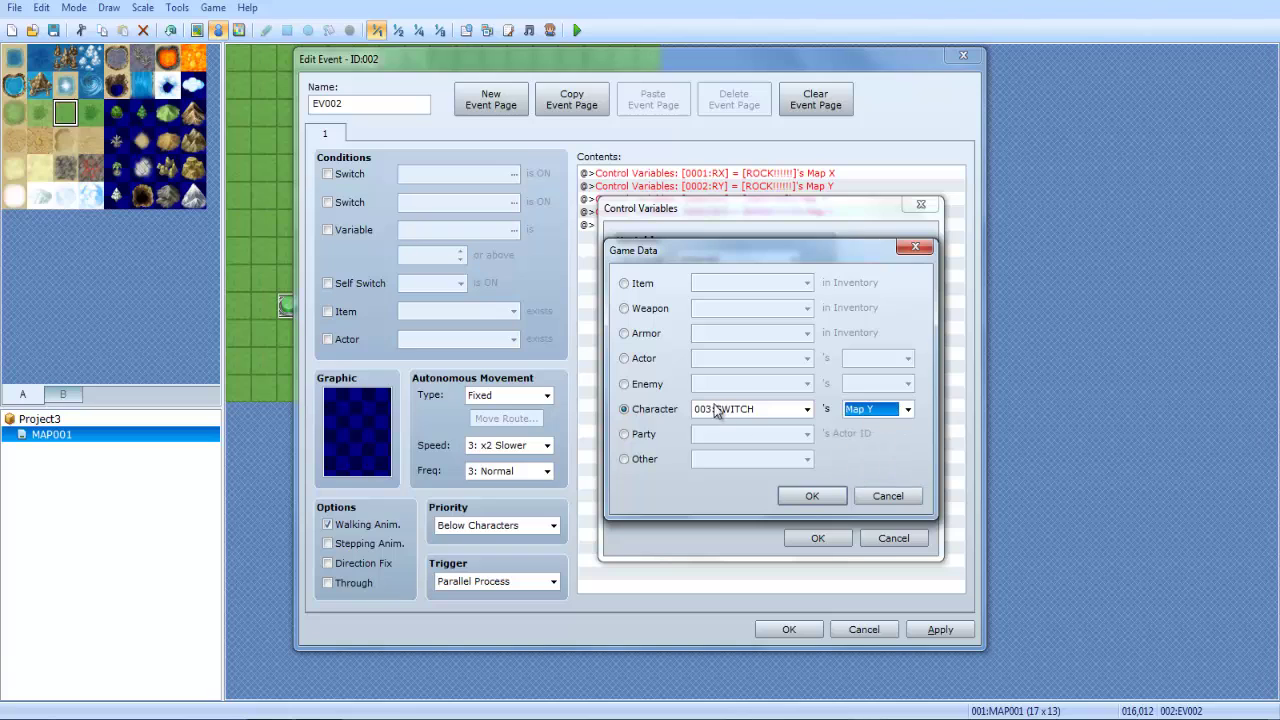
pyautogui.click(812, 496)
pyautogui.click(818, 538)
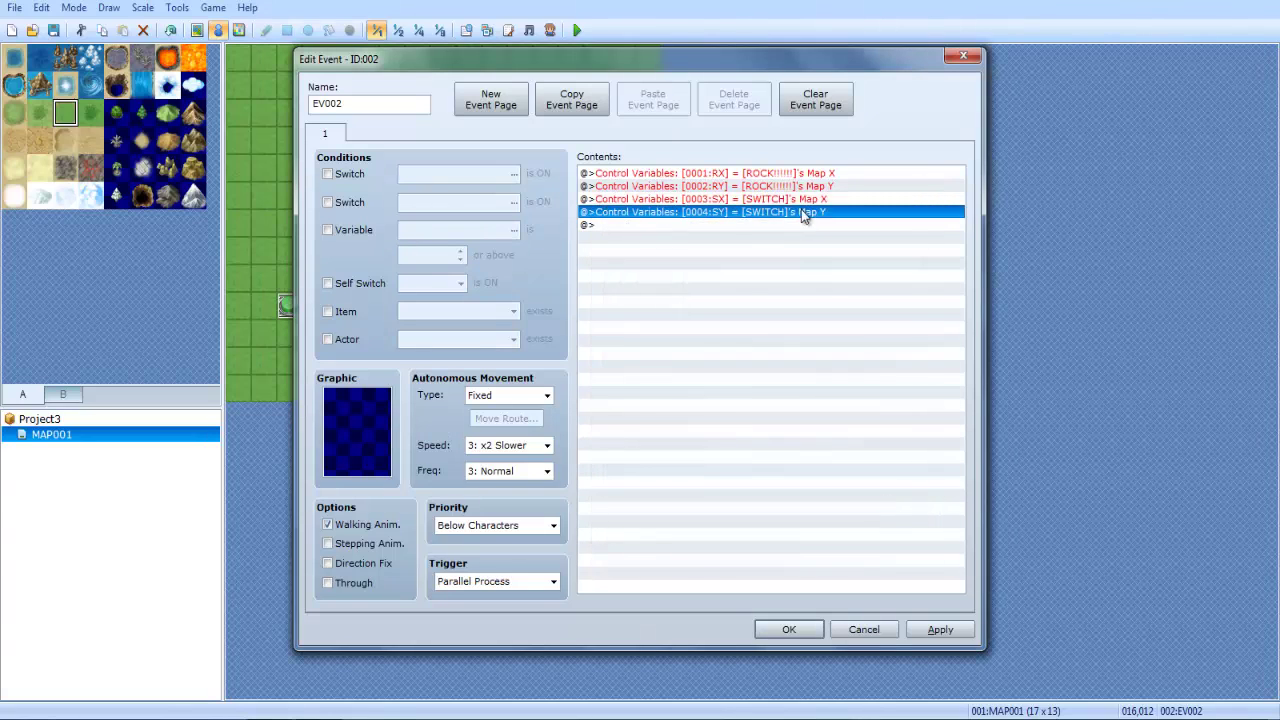
# Review the four Control Variables commands that store the rock's and the switch's map positions.
pyautogui.click(817, 177)
pyautogui.press('Down')
pyautogui.press('Down')
pyautogui.press('Down')
pyautogui.press('Down')
pyautogui.click(832, 200)
pyautogui.click(834, 213)
pyautogui.click(787, 248)
pyautogui.click(742, 174)
pyautogui.press('Down')
pyautogui.press('Down')
pyautogui.press('Down')
pyautogui.press('Down')
# Add a conditional branch checking that variable 0001:RX is equal to variable 0003:SX, without else handling.
pyautogui.doubleClick(729, 368)
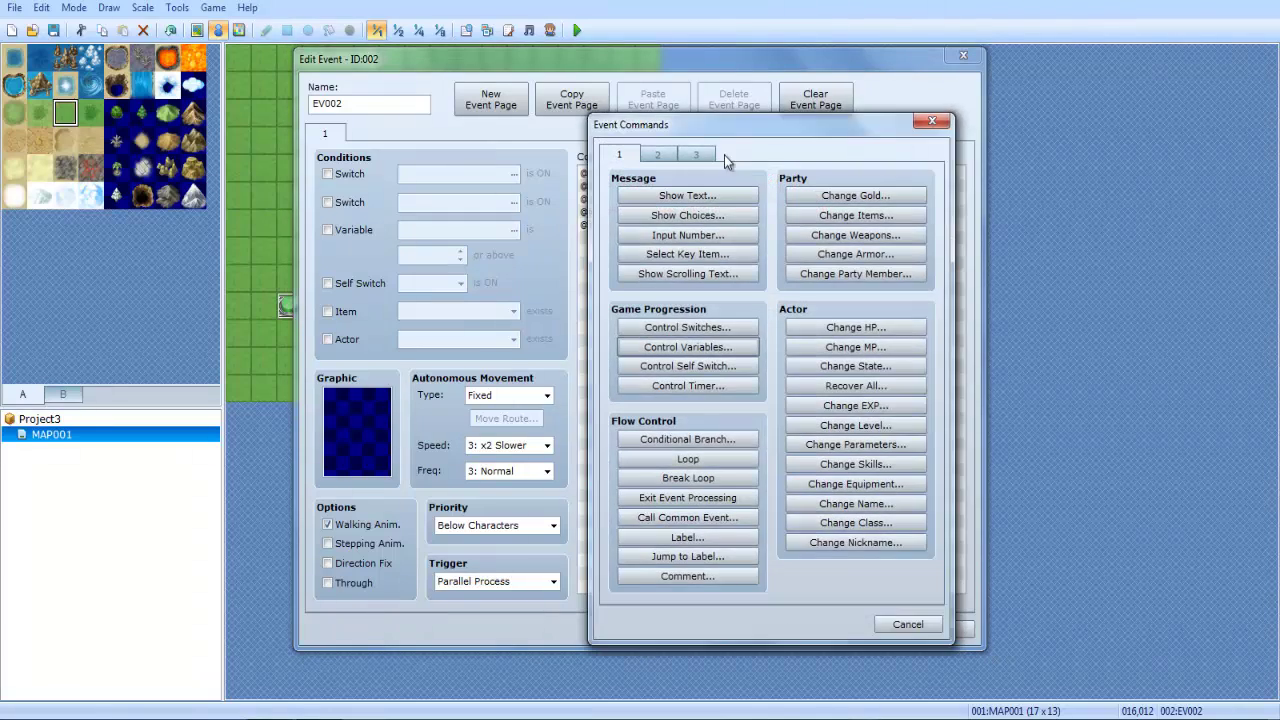
pyautogui.moveTo(756, 126); pyautogui.dragTo(1051, 126)
pyautogui.click(994, 432)
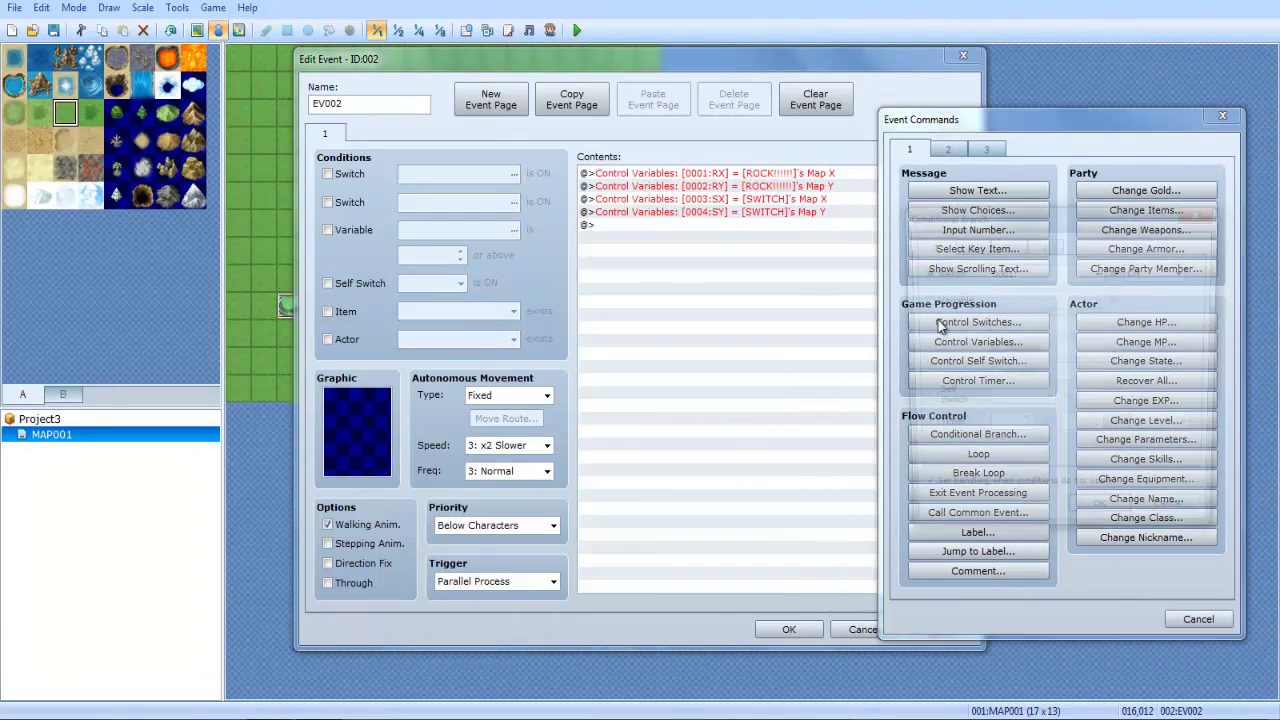
pyautogui.click(953, 300)
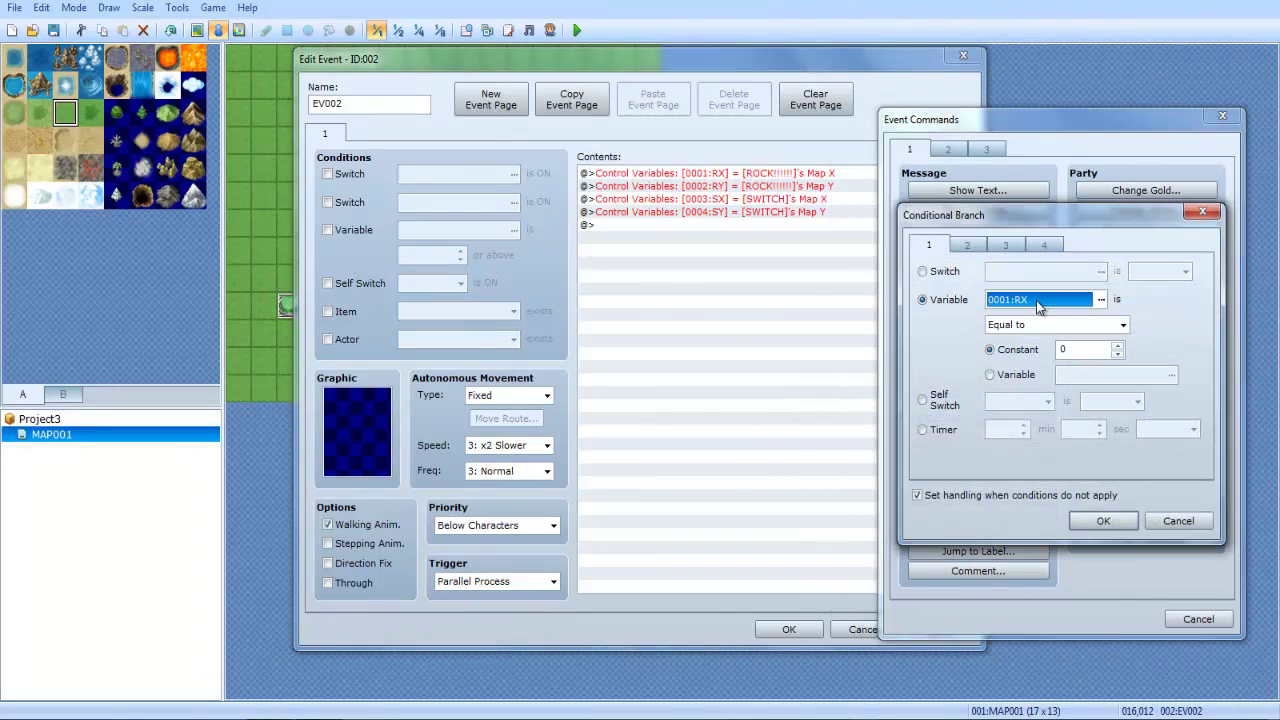
pyautogui.click(1036, 299)
pyautogui.doubleClick(1090, 236)
pyautogui.click(1050, 324)
pyautogui.click(1020, 324)
pyautogui.click(990, 375)
pyautogui.click(1106, 374)
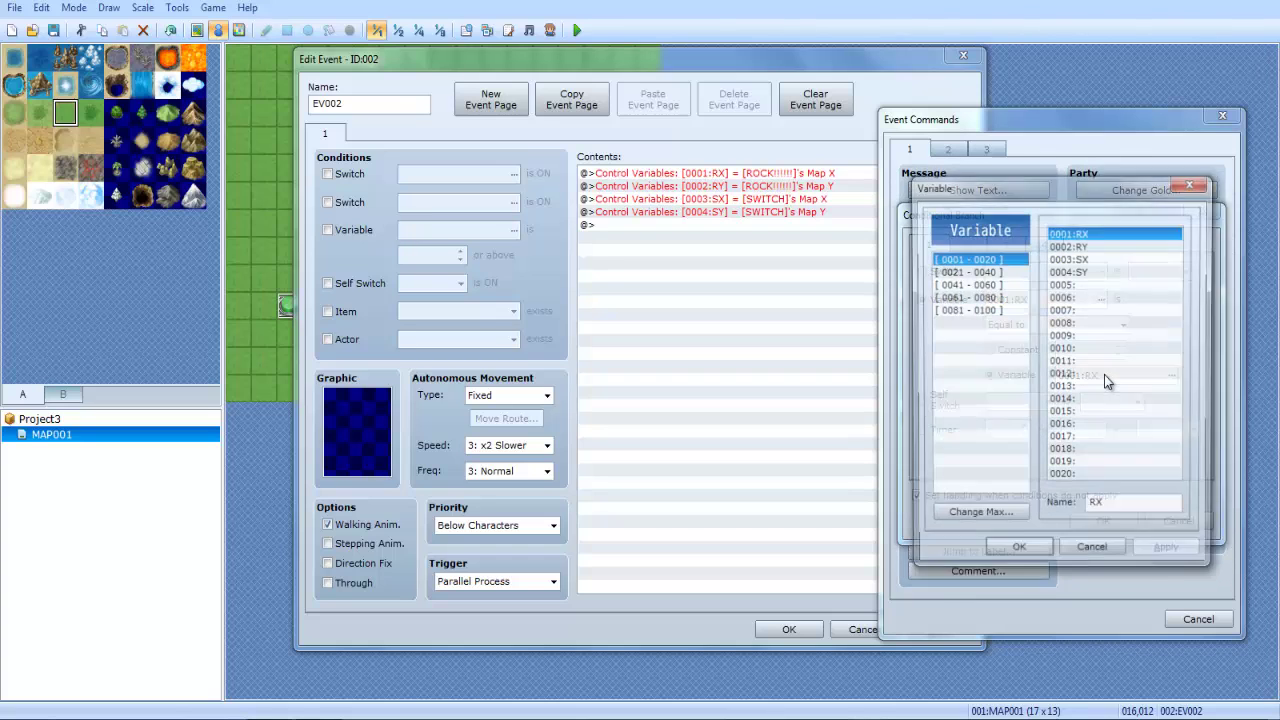
pyautogui.click(1090, 260)
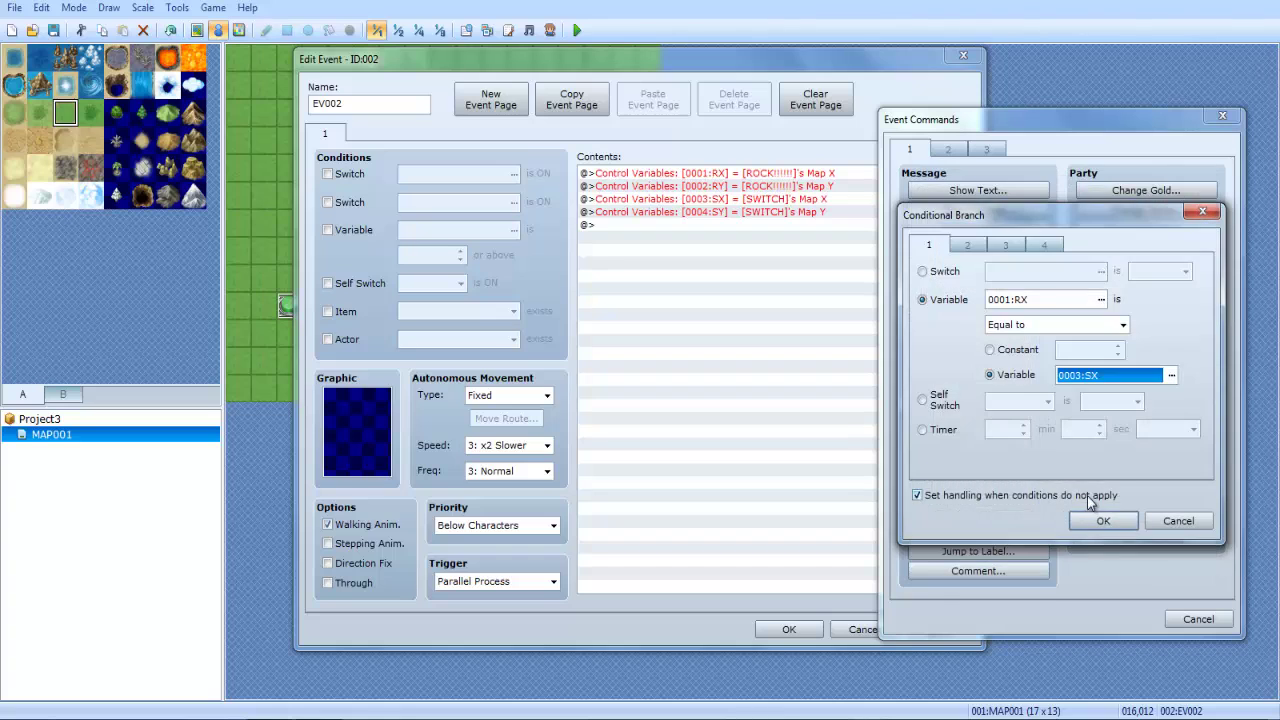
pyautogui.press('Return')
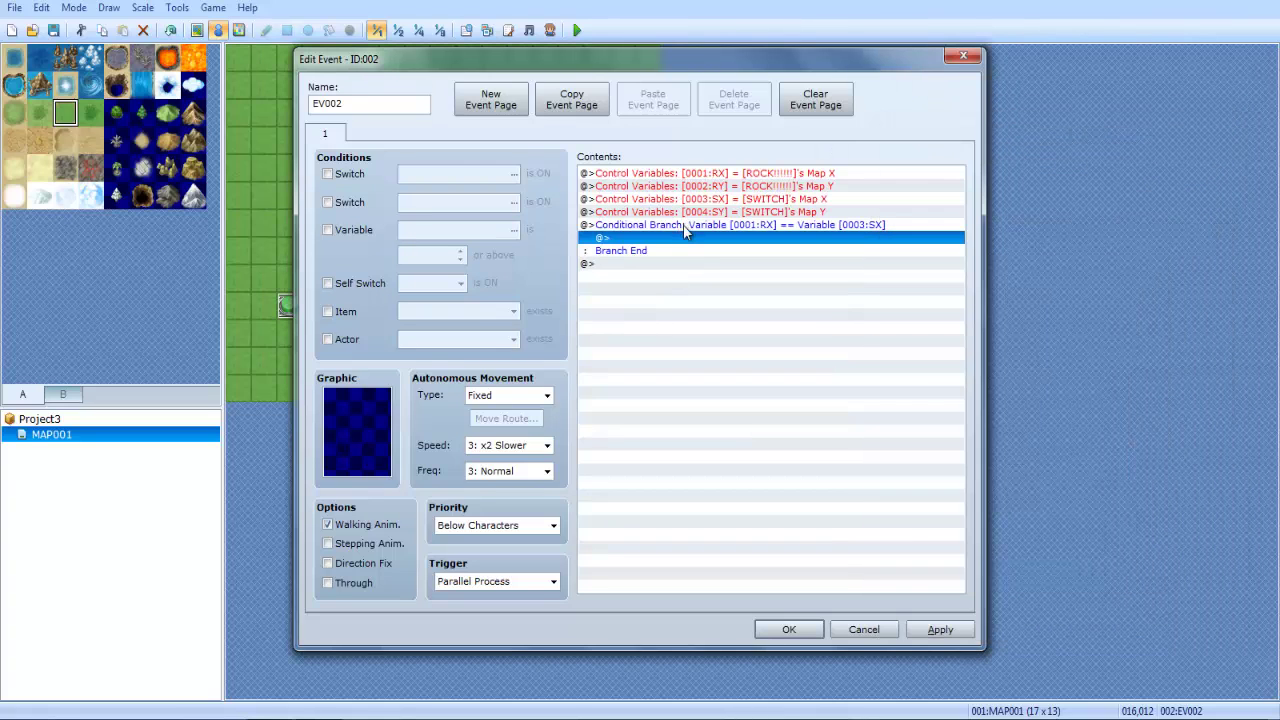
# Copy the RX and SX conditional branch and paste the copy inside the original branch.
pyautogui.click(686, 226)
pyautogui.hotkey('ctrl', 'c')
pyautogui.click(683, 237)
pyautogui.hotkey('ctrl', 'v')
pyautogui.click(655, 239)
pyautogui.click(652, 226)
pyautogui.click(653, 237)
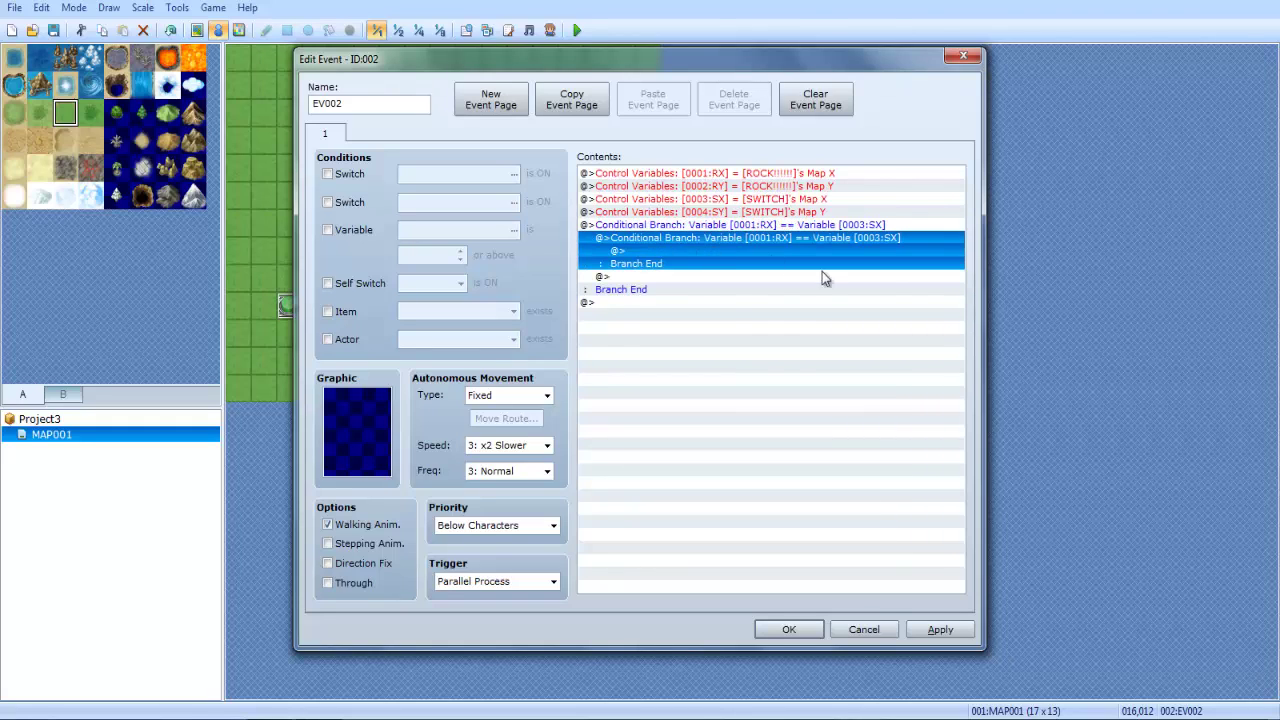
# Change the nested conditional branch to check that variable 0002:RY is equal to variable 0004:SY.
pyautogui.press('Return')
pyautogui.click(815, 387)
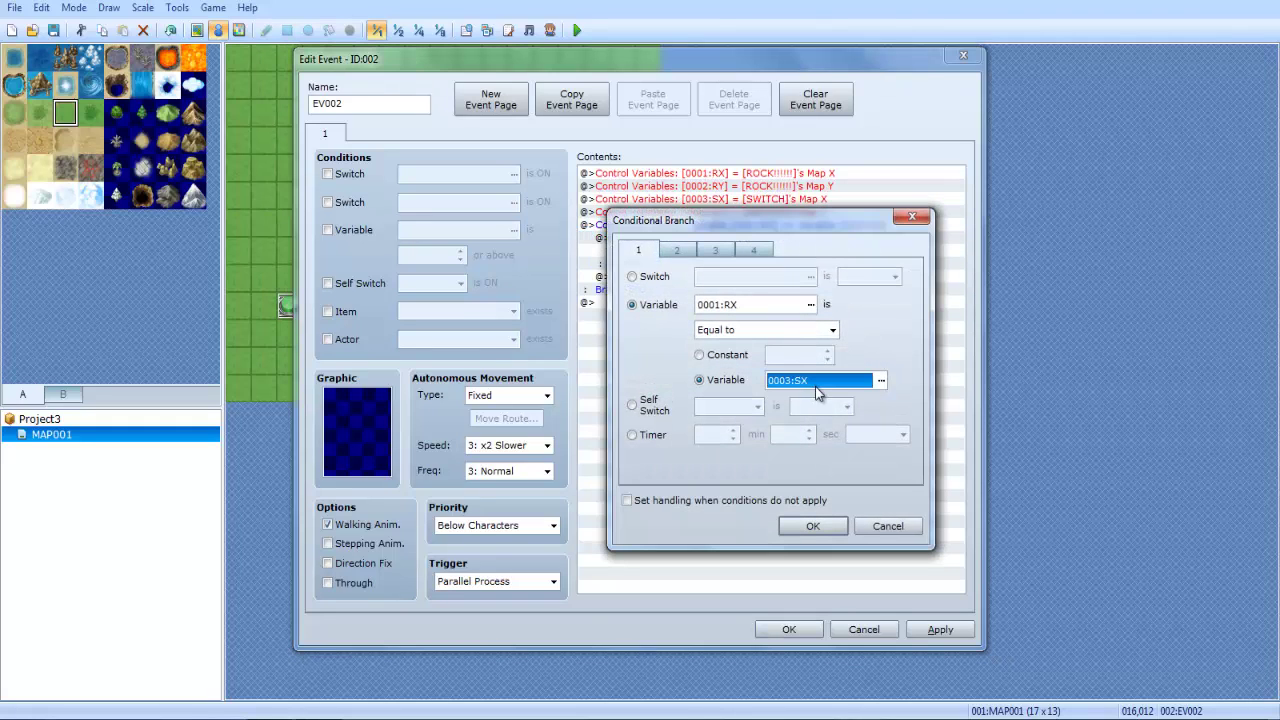
pyautogui.doubleClick(771, 303)
pyautogui.doubleClick(790, 257)
pyautogui.click(811, 304)
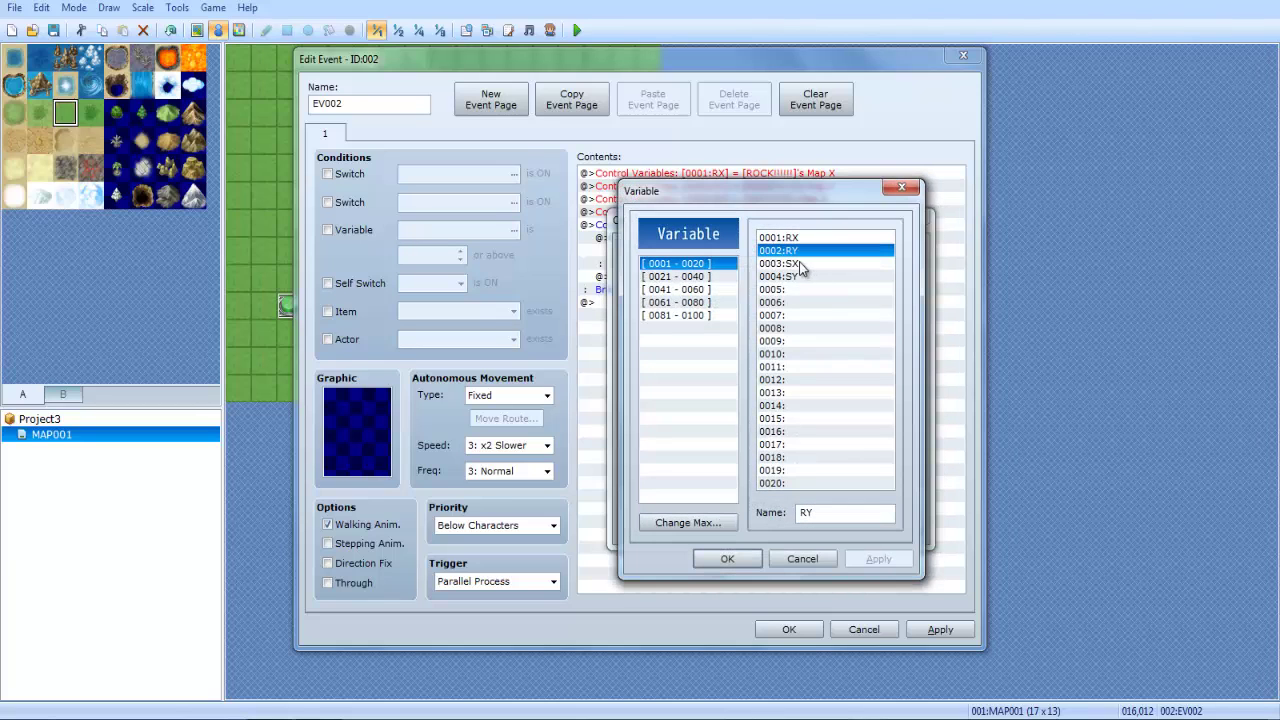
pyautogui.click(798, 277)
pyautogui.doubleClick(798, 277)
pyautogui.click(808, 530)
pyautogui.click(677, 263)
pyautogui.click(773, 228)
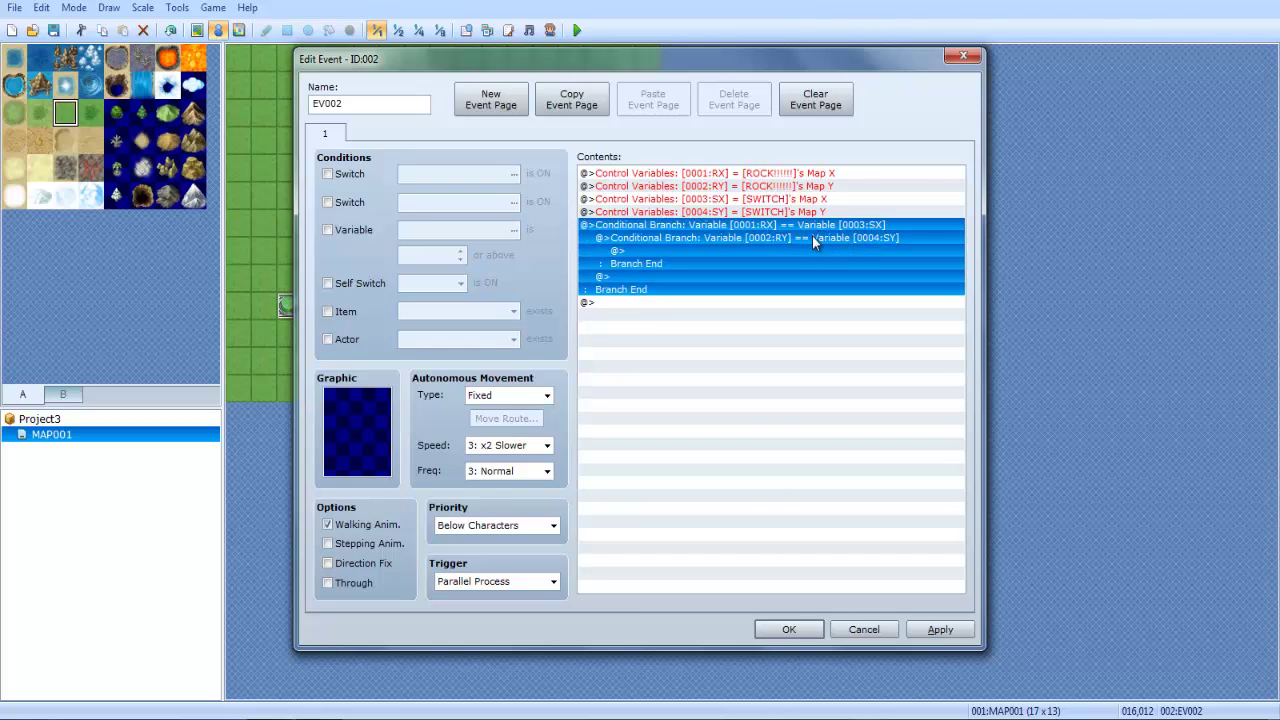
pyautogui.click(811, 237)
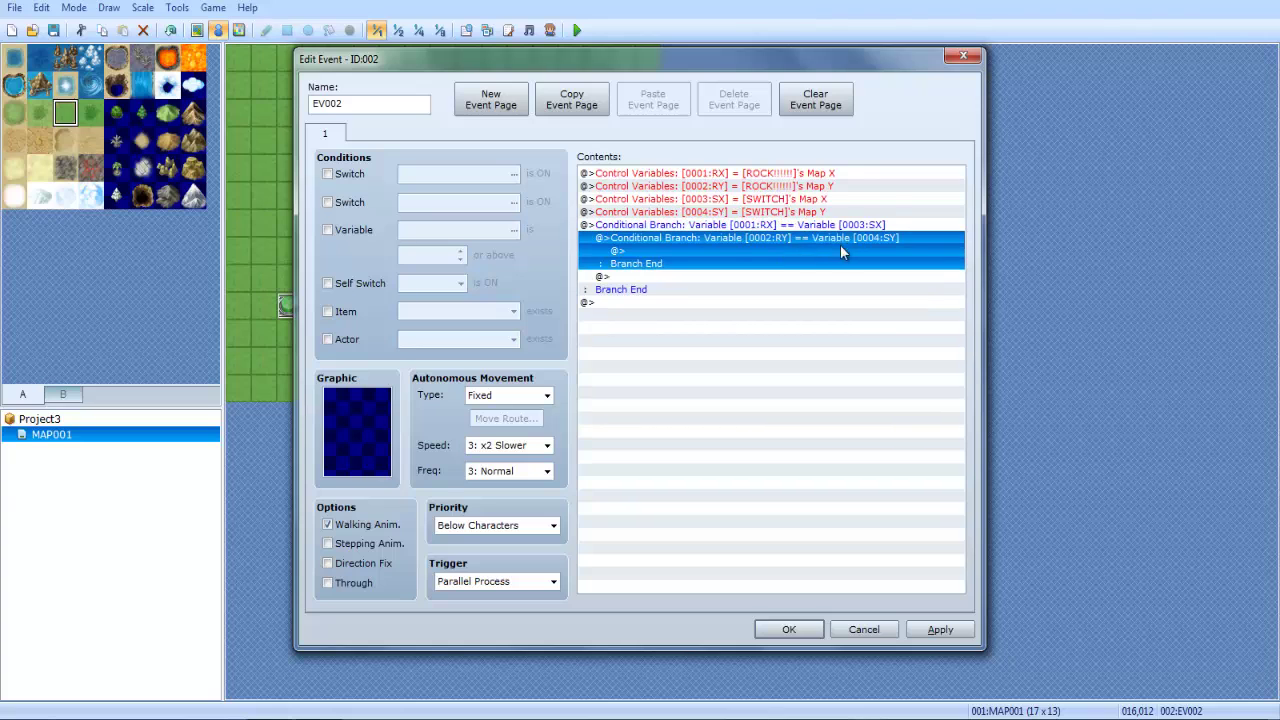
pyautogui.click(760, 265)
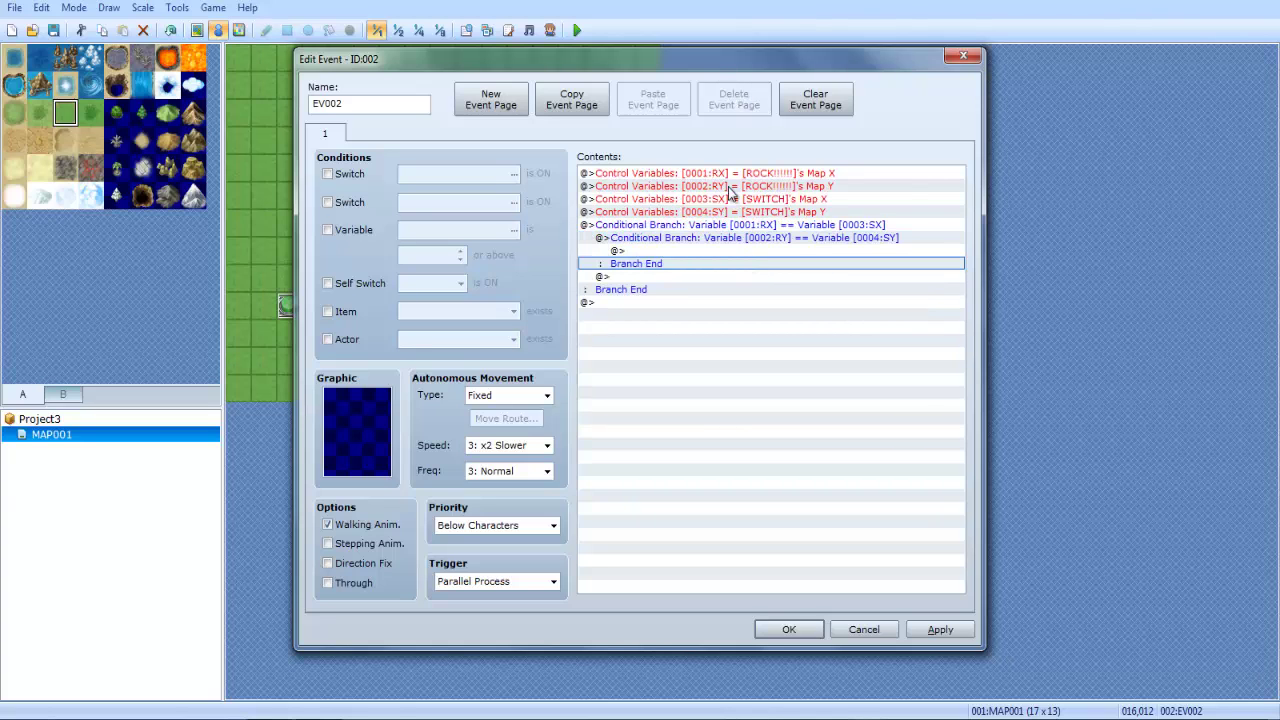
# Add a Show Text command reading "HOLY BANANAS BATMAN! :D" inside the RY and SY branch and save the event.
pyautogui.moveTo(690, 58); pyautogui.dragTo(923, 39)
pyautogui.doubleClick(899, 235)
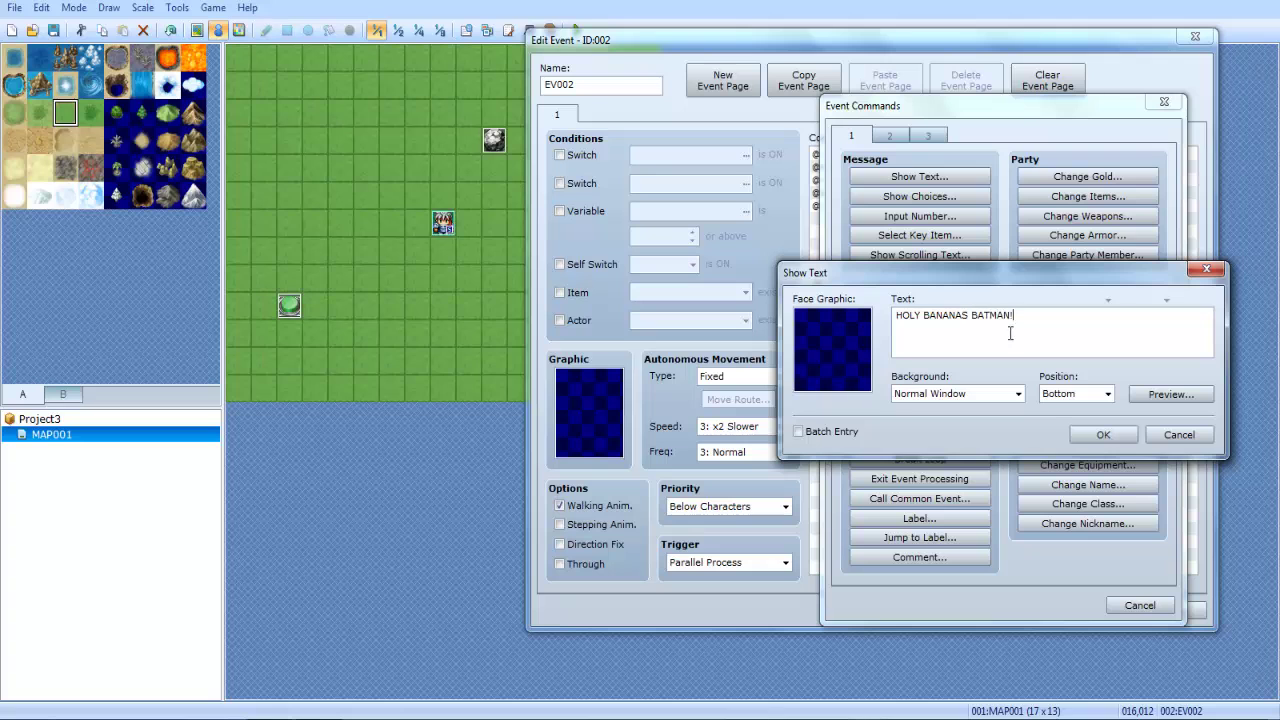
pyautogui.click(1102, 432)
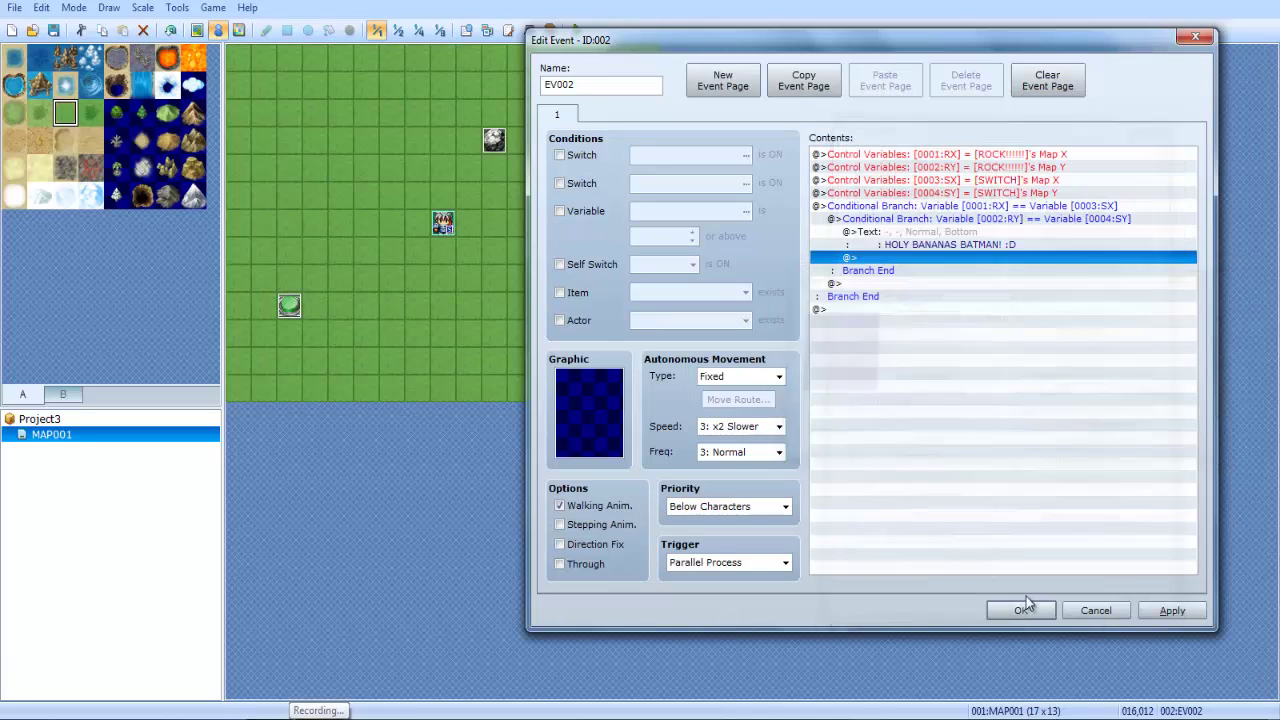
pyautogui.click(1018, 606)
# Launch a playtest, saving the changes to Project3, and start a new game.
pyautogui.click(580, 31)
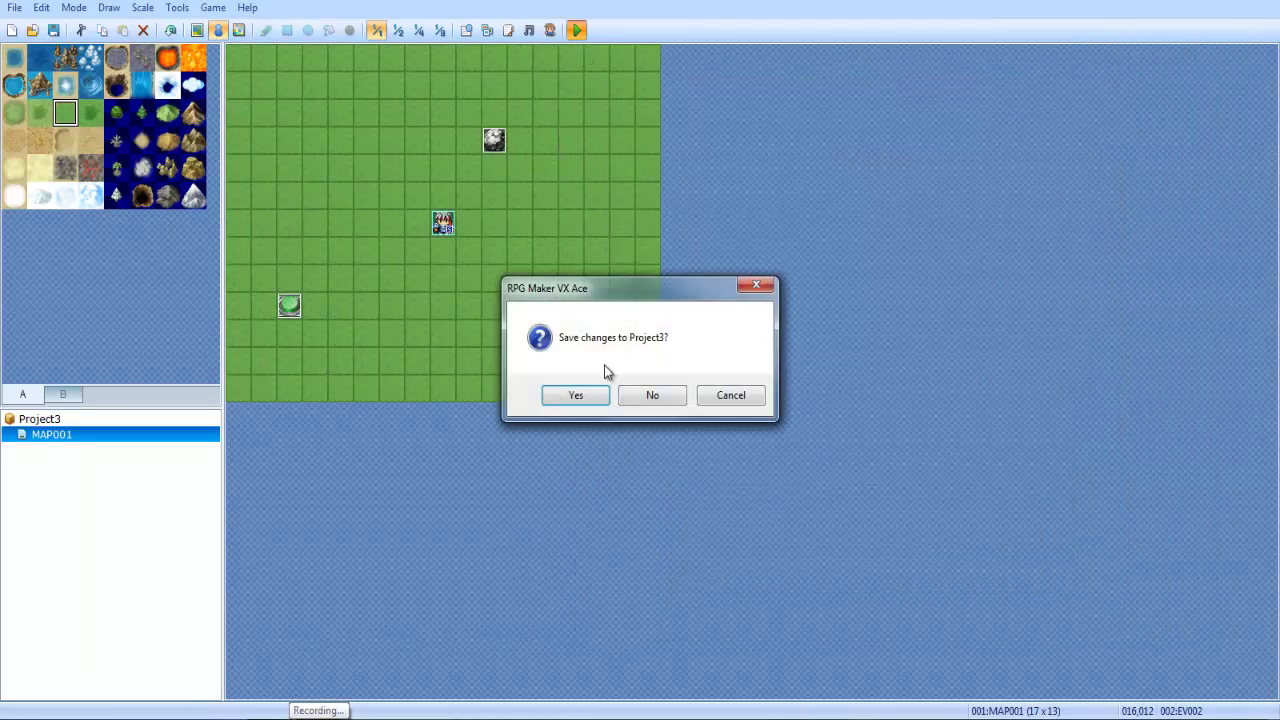
pyautogui.click(591, 397)
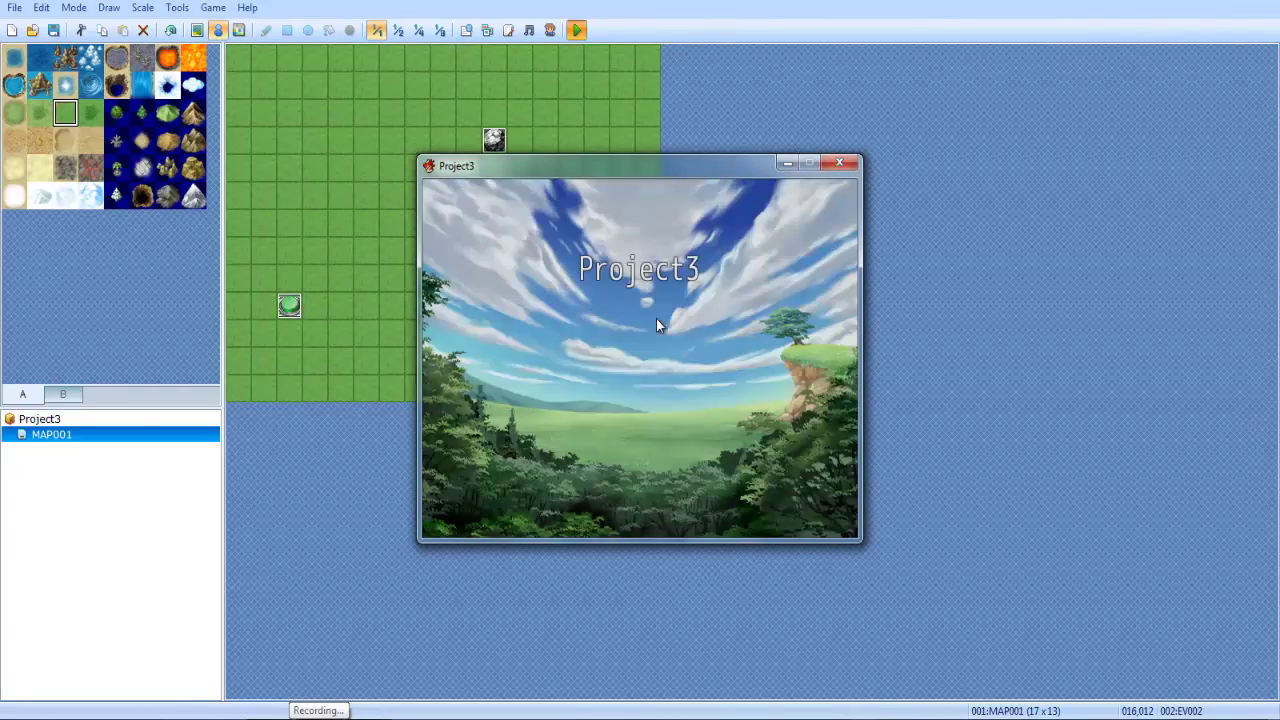
pyautogui.press('Return')
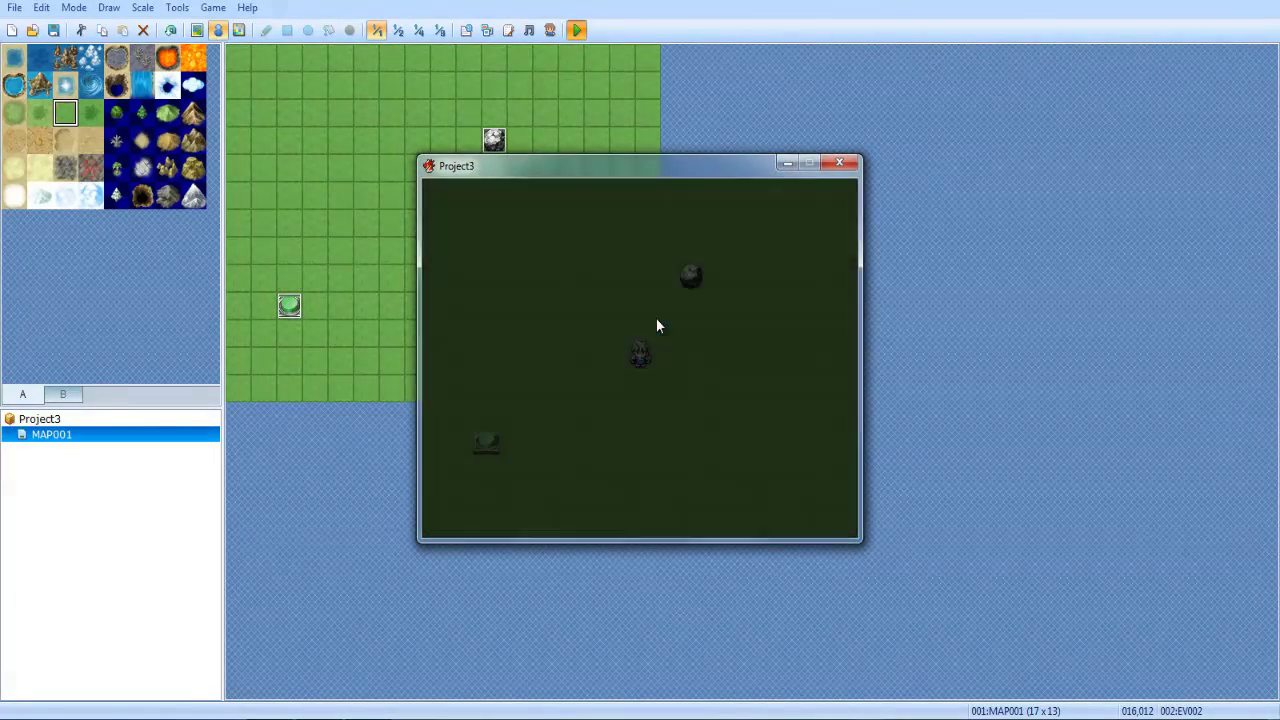
# Test pushing the rock left and down toward the floor switch, and end the playtest.
pyautogui.press('Right')
pyautogui.press('Right')
pyautogui.press('Up')
pyautogui.press('Up')
pyautogui.press('Up')
pyautogui.press('Left')
pyautogui.press('Left')
pyautogui.press('Left')
pyautogui.press('Left')
pyautogui.press('Left')
pyautogui.press('Left')
pyautogui.press('Left')
pyautogui.press('Up')
pyautogui.press('Left')
pyautogui.press('Down')
pyautogui.press('Down')
pyautogui.press('Down')
pyautogui.press('Down')
pyautogui.press('Down')
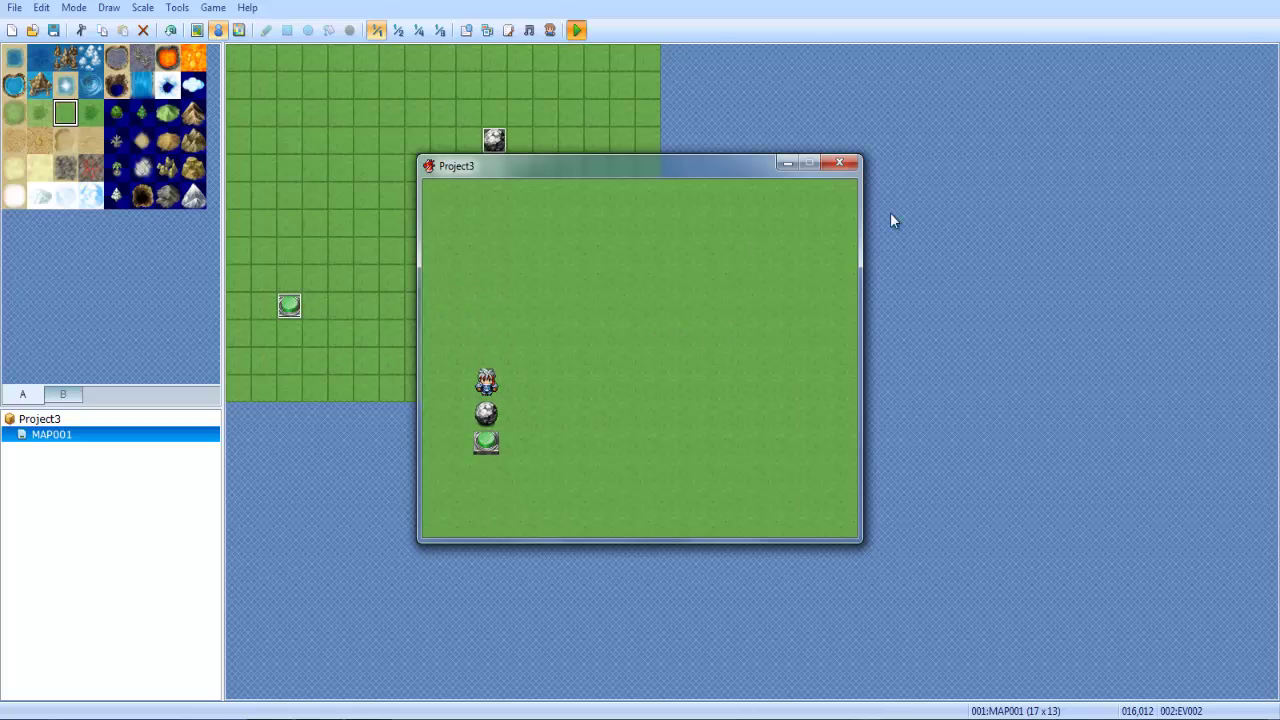
pyautogui.hotkey('alt', 'F4')
# Enable the Through option on the SWITCH event and save the event.
pyautogui.doubleClick(289, 306)
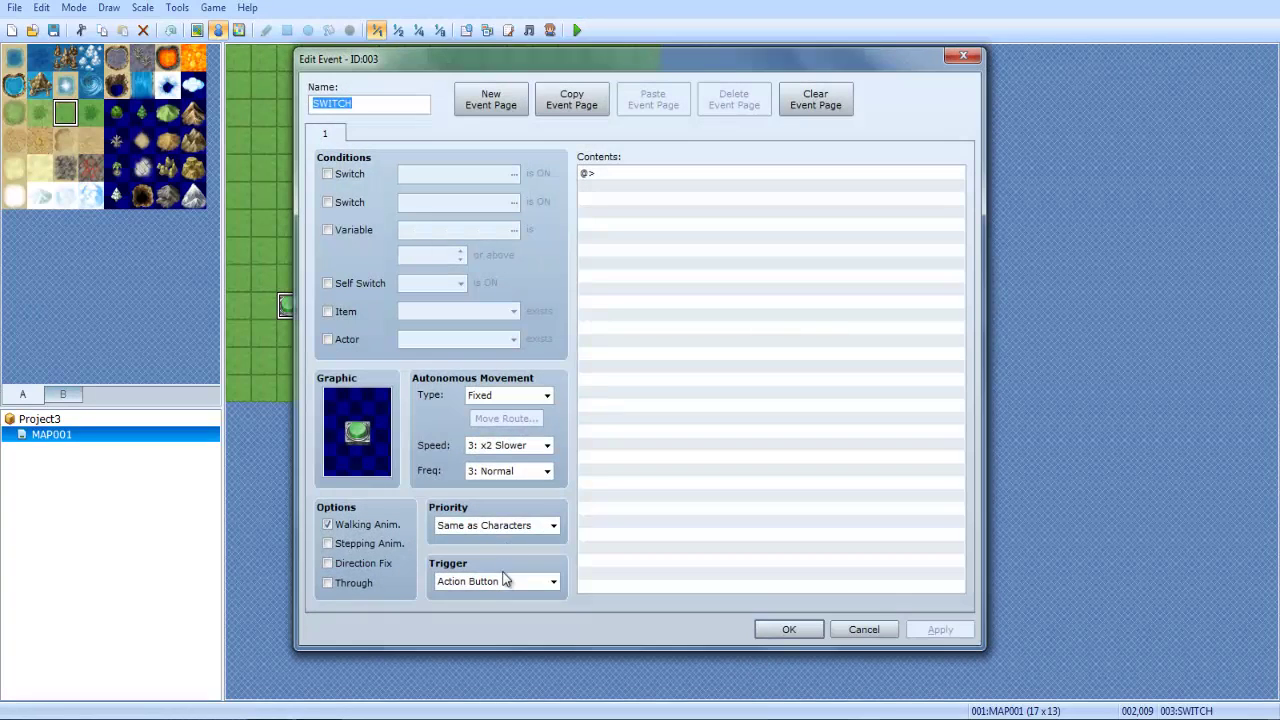
pyautogui.doubleClick(505, 581)
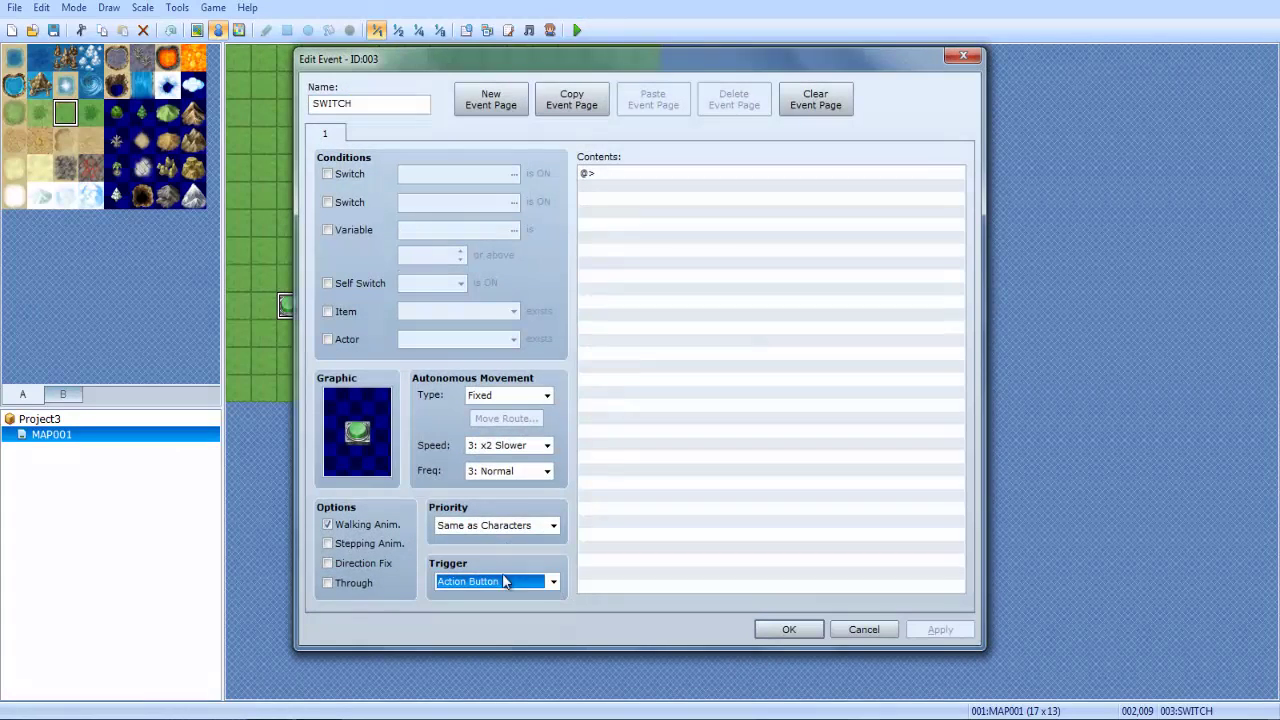
pyautogui.click(356, 582)
pyautogui.click(788, 630)
# Save the changed project, launch another playtest and begin a new game.
pyautogui.click(549, 30)
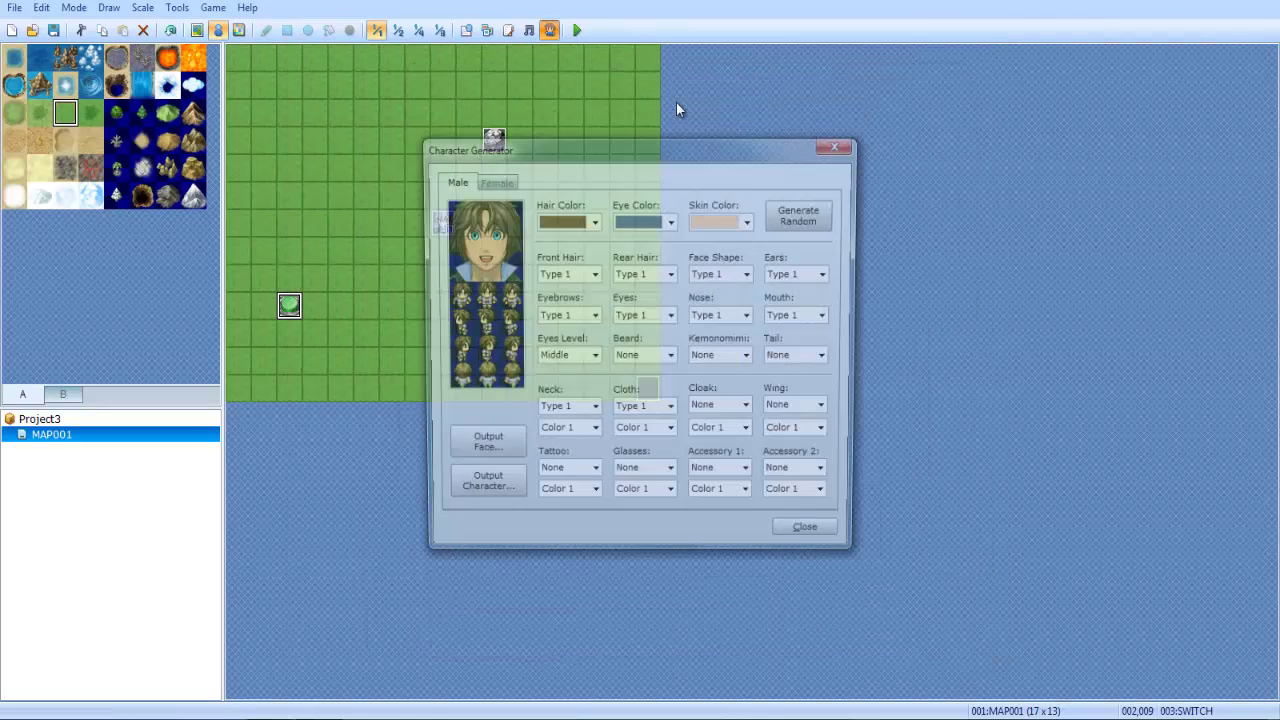
pyautogui.press('Escape')
pyautogui.click(574, 30)
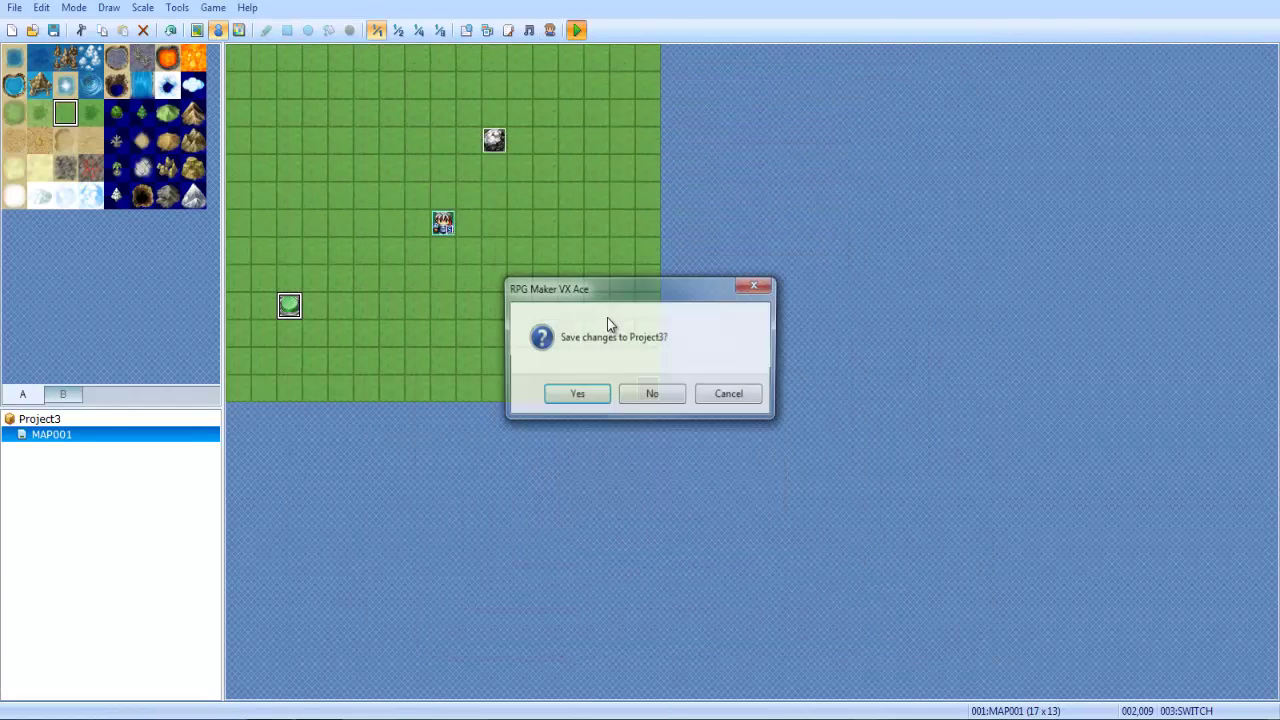
pyautogui.click(588, 396)
pyautogui.press('Return')
# Test pushing the rock onto the floor switch, dismiss the text message and close the playtest.
pyautogui.press('Right')
pyautogui.press('Up')
pyautogui.press('Left')
pyautogui.press('Left')
pyautogui.press('Left')
pyautogui.press('Left')
pyautogui.press('Left')
pyautogui.press('Left')
pyautogui.press('Left')
pyautogui.press('Up')
pyautogui.press('Down')
pyautogui.press('Up')
pyautogui.press('Left')
pyautogui.press('Down')
pyautogui.press('Down')
pyautogui.press('Down')
pyautogui.press('Down')
pyautogui.press('Down')
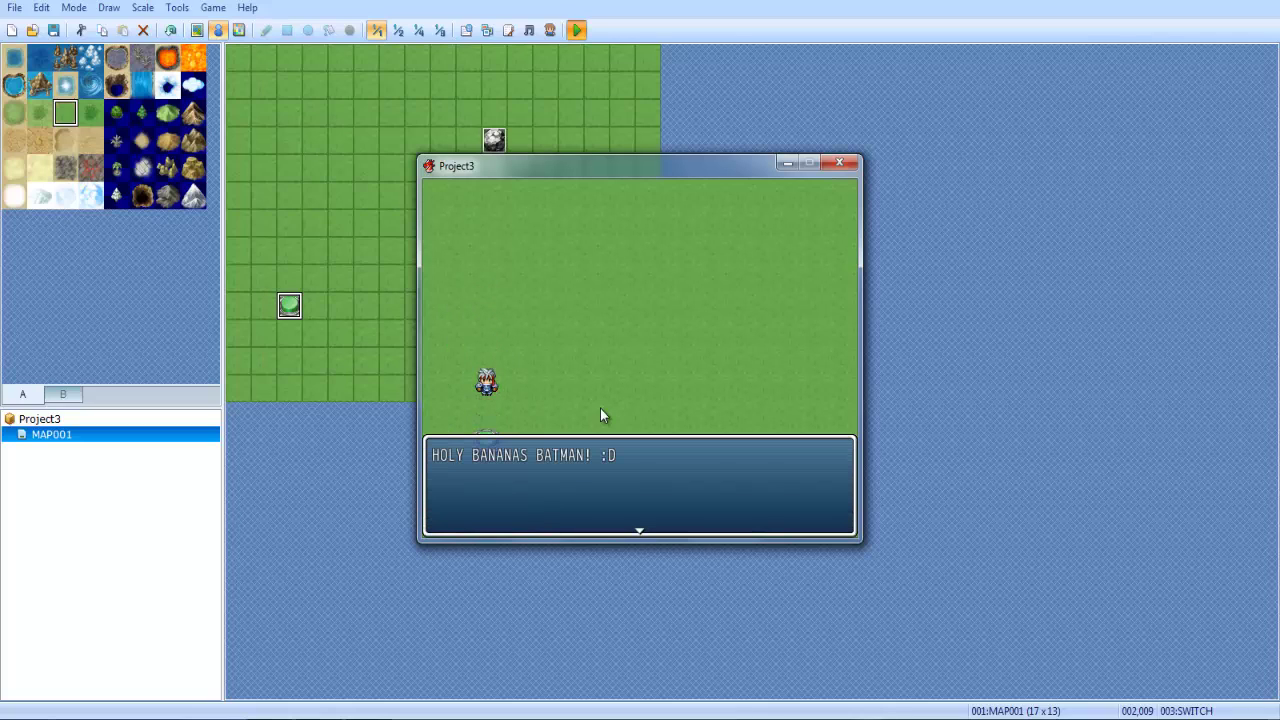
pyautogui.press('Return')
pyautogui.click(841, 162)
pyautogui.click(842, 170)
# Set the SWITCH event's priority to Below Characters and save the event.
pyautogui.doubleClick(290, 306)
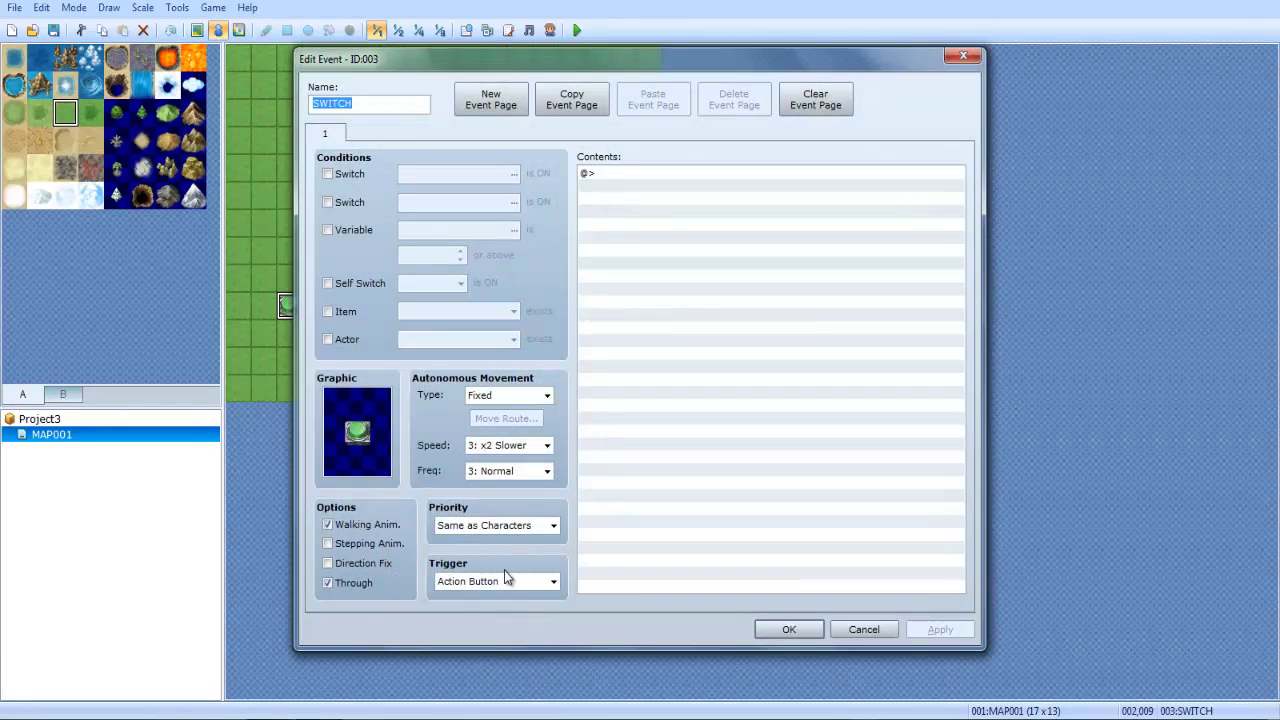
pyautogui.click(505, 582)
pyautogui.click(501, 535)
pyautogui.click(501, 526)
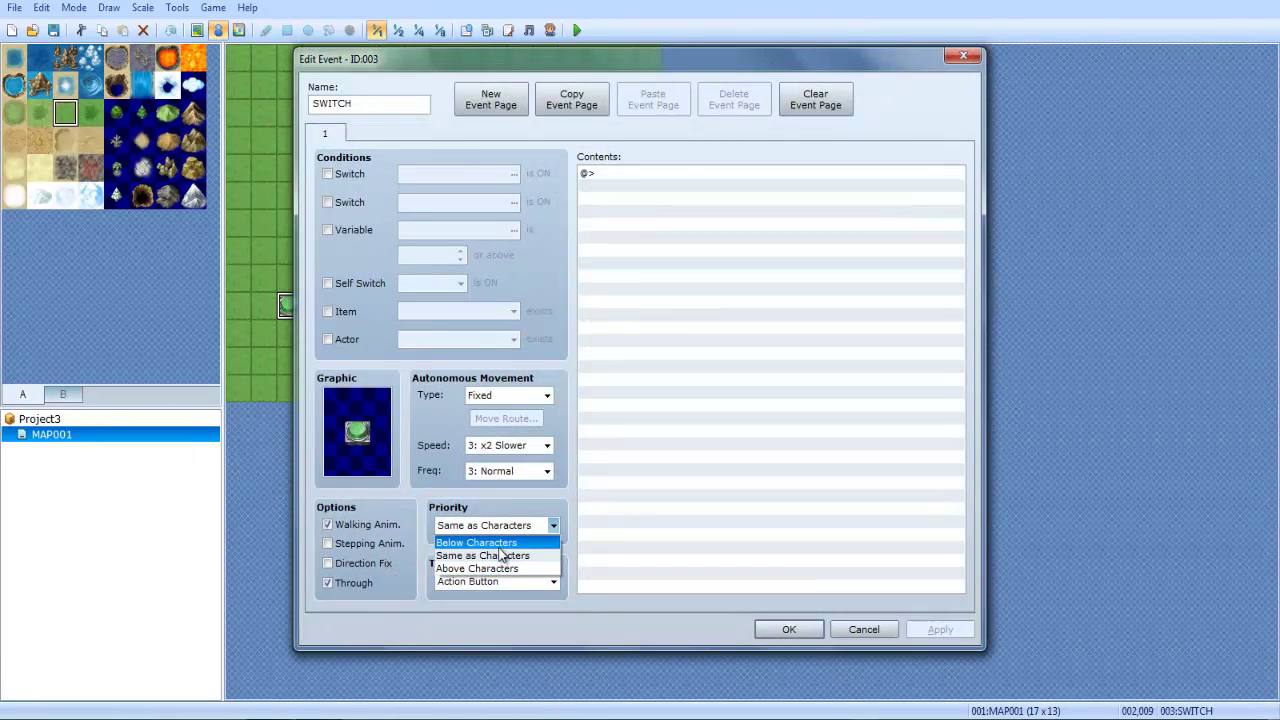
pyautogui.click(480, 542)
pyautogui.click(789, 629)
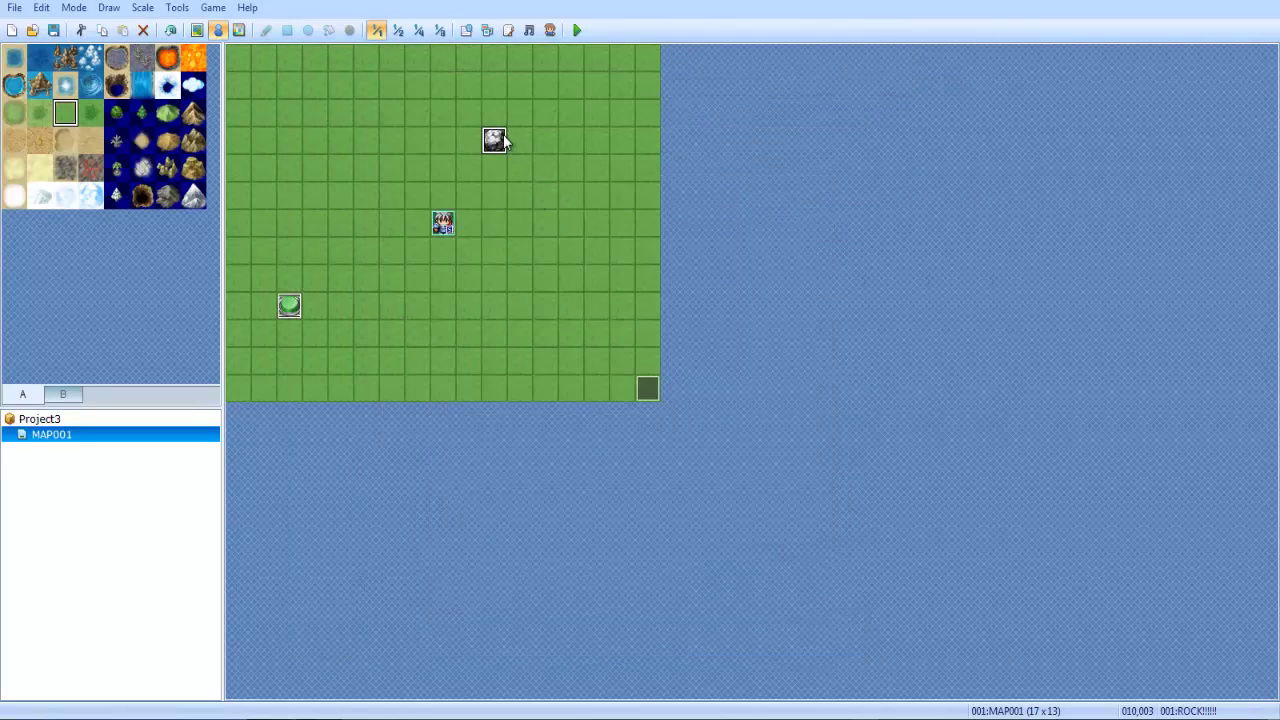
# Inspect the priority options of the ROCK!!!!!! event and close the event.
pyautogui.doubleClick(495, 140)
pyautogui.click(500, 528)
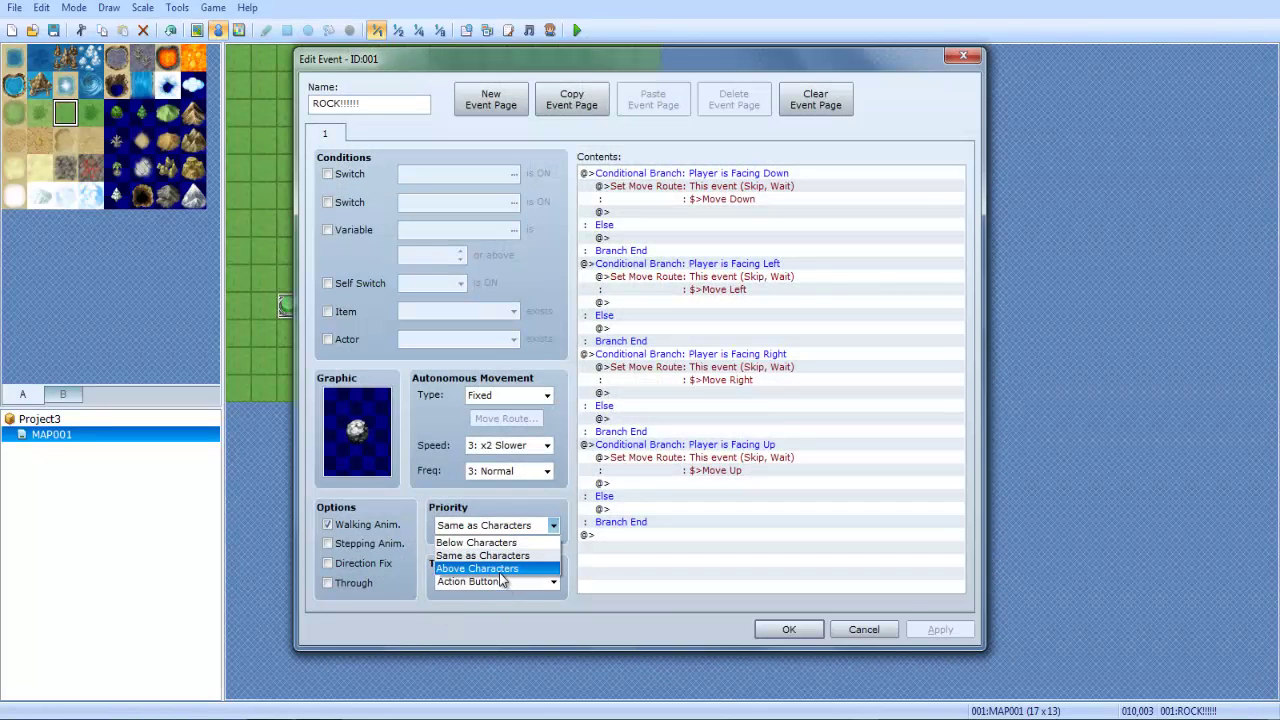
pyautogui.click(696, 575)
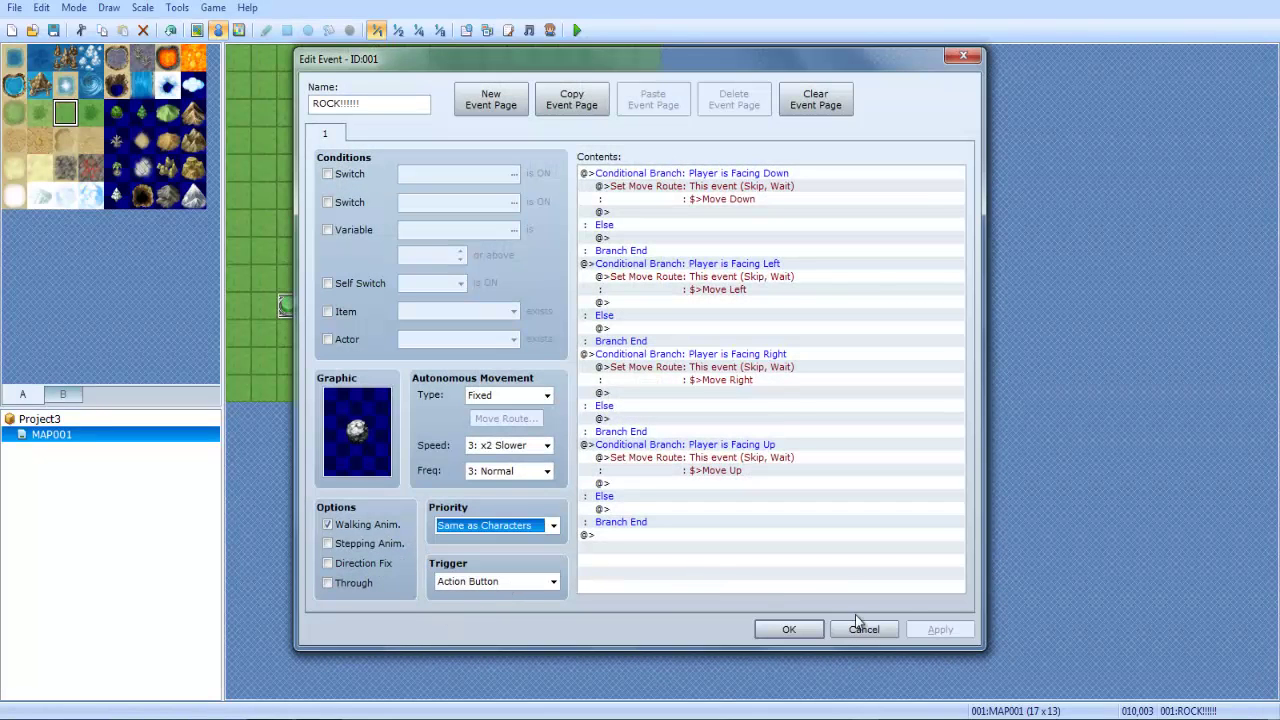
pyautogui.click(785, 636)
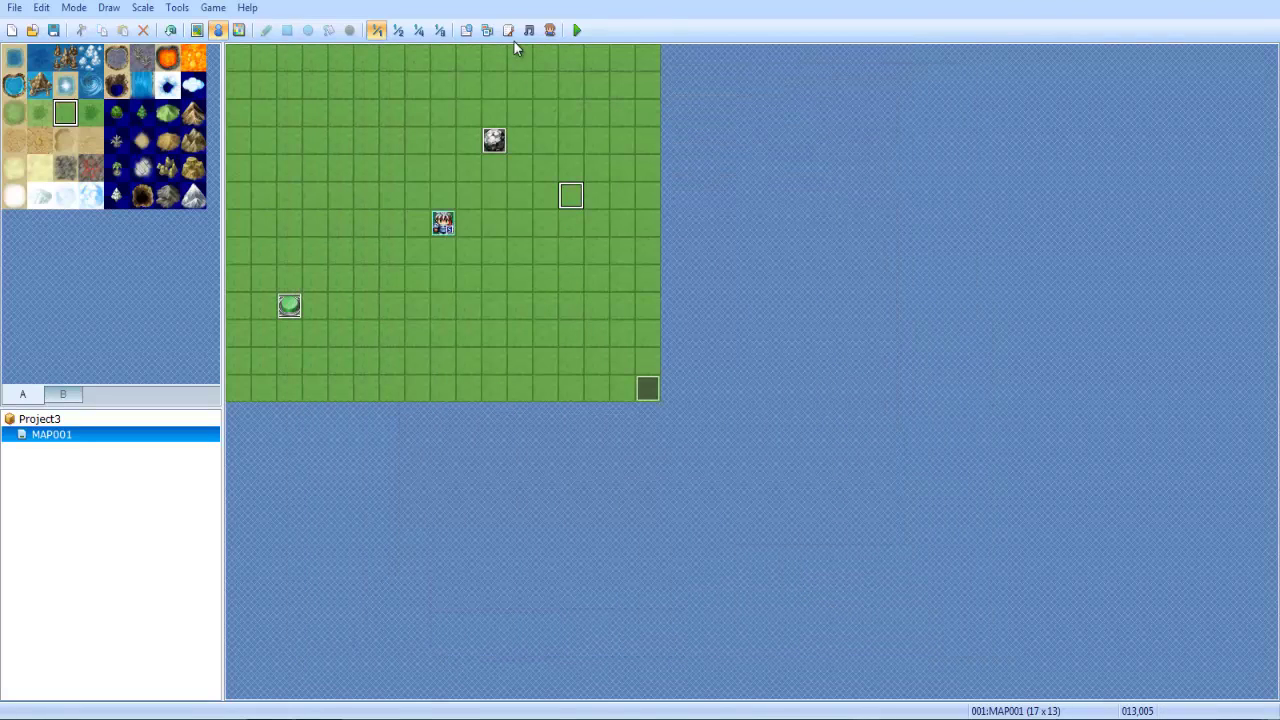